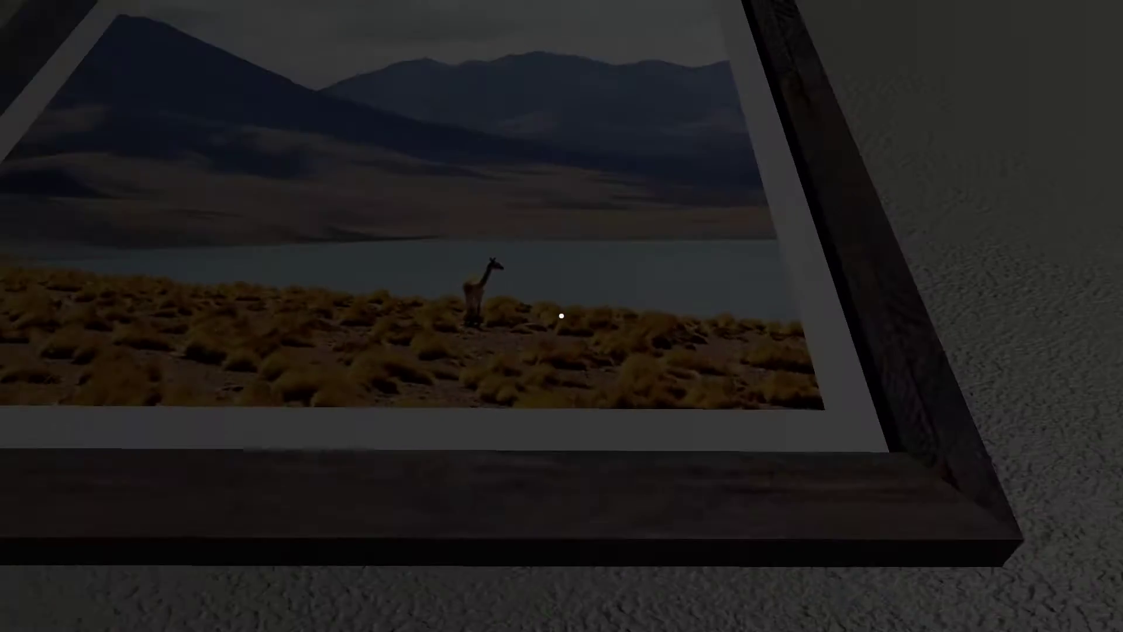
# Close the close-up view of the framed landscape picture
pyautogui.click(562, 317)
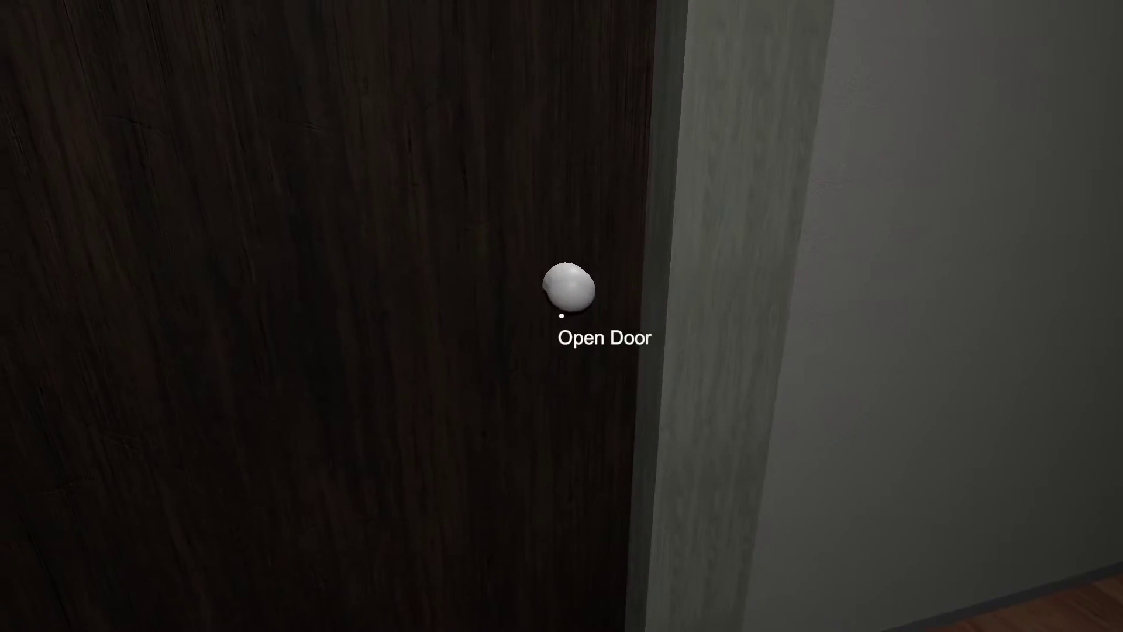
# Open the door onto the corridor and the next doors along it
pyautogui.click(563, 316)
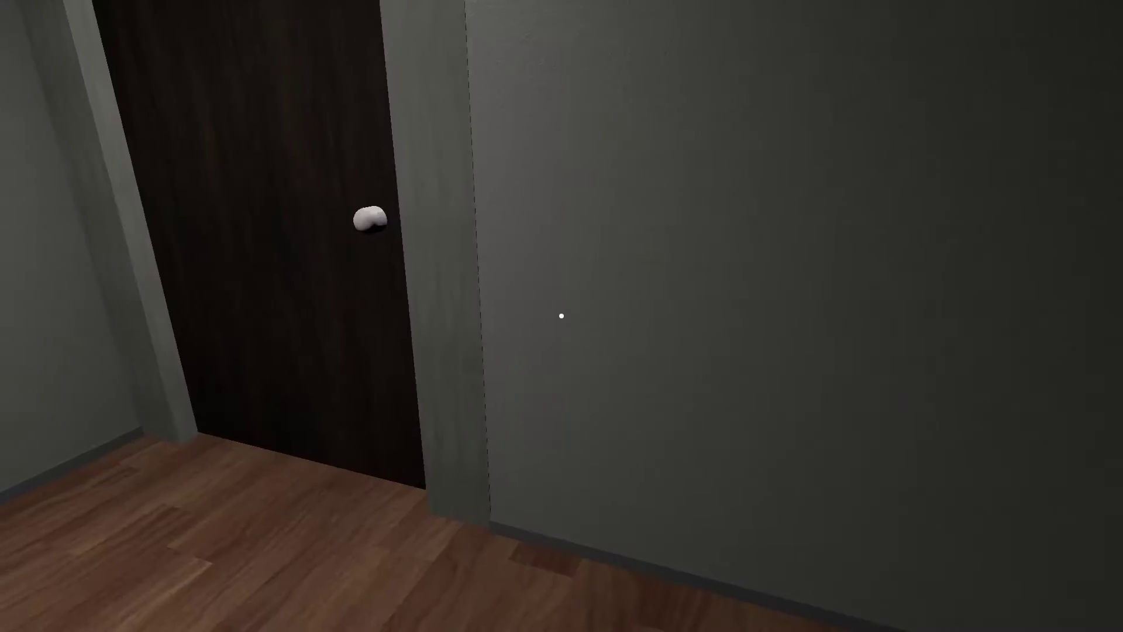
pyautogui.press('w')
pyautogui.click(562, 316)
pyautogui.press('w')
pyautogui.click(562, 316)
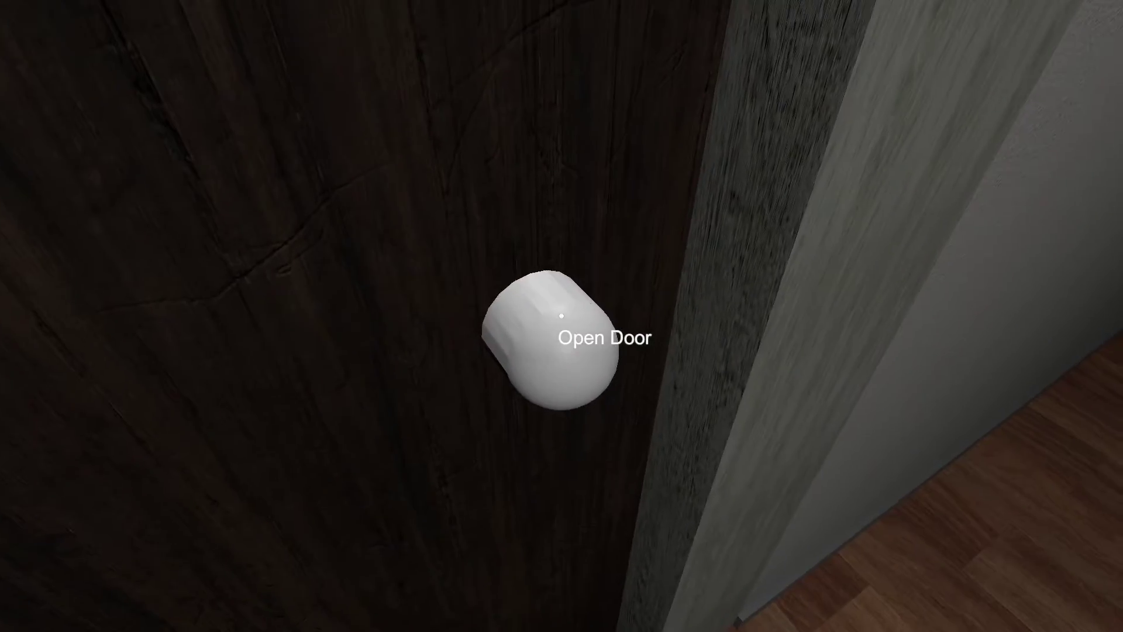
# Check the bathroom by opening and closing its door, then walk to the staircase
pyautogui.click(561, 316)
pyautogui.click(562, 316)
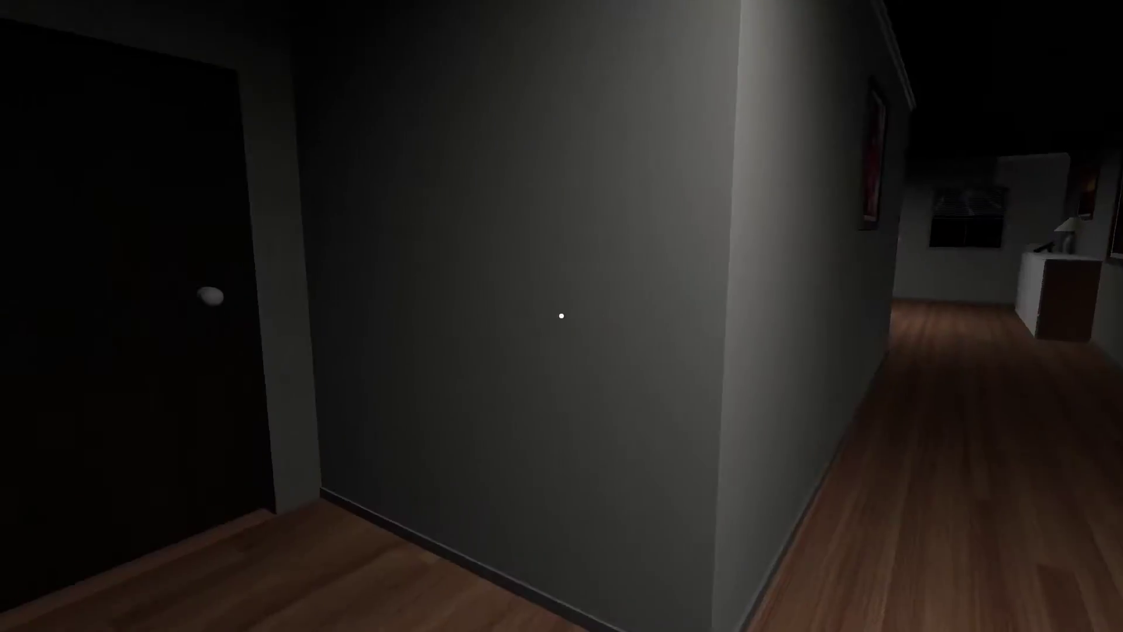
pyautogui.click(562, 317)
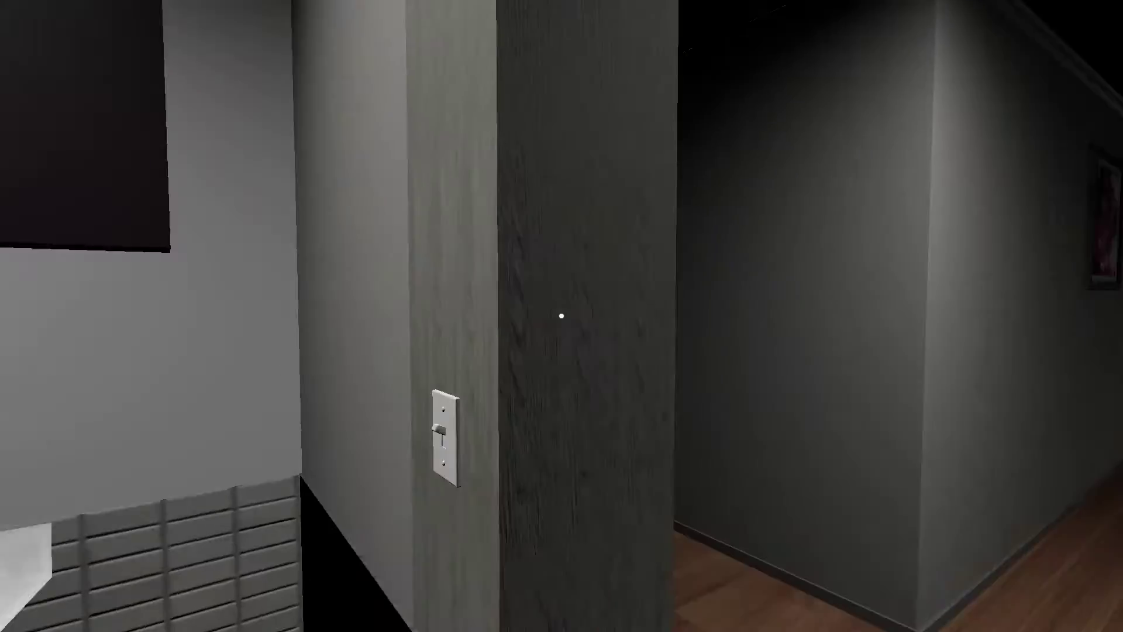
pyautogui.click(561, 316)
pyautogui.click(563, 316)
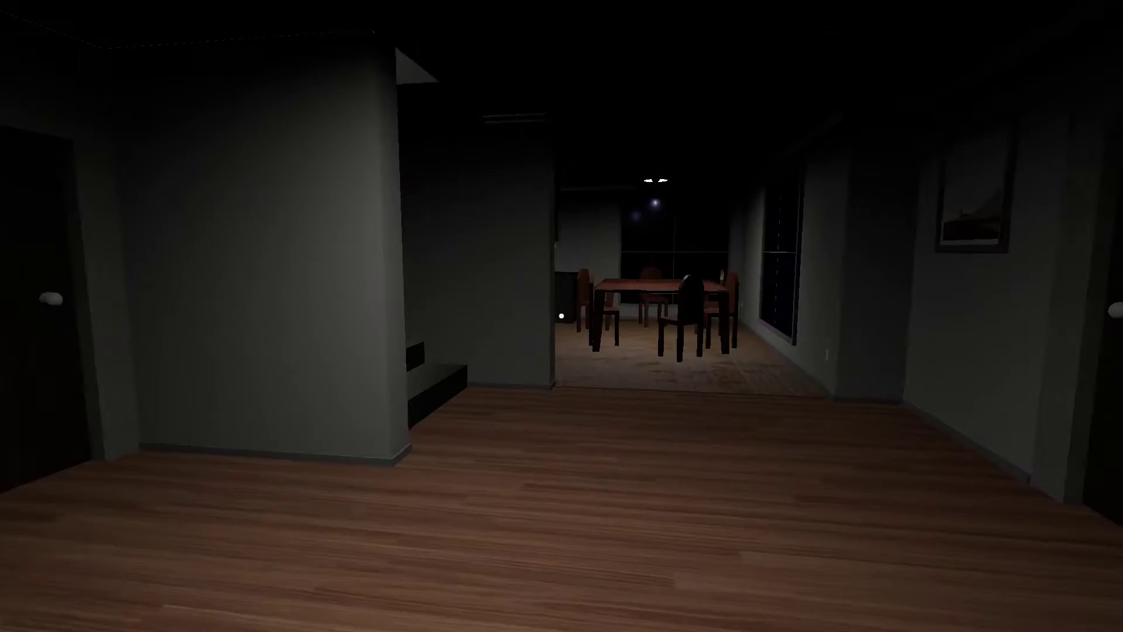
pyautogui.press('w')
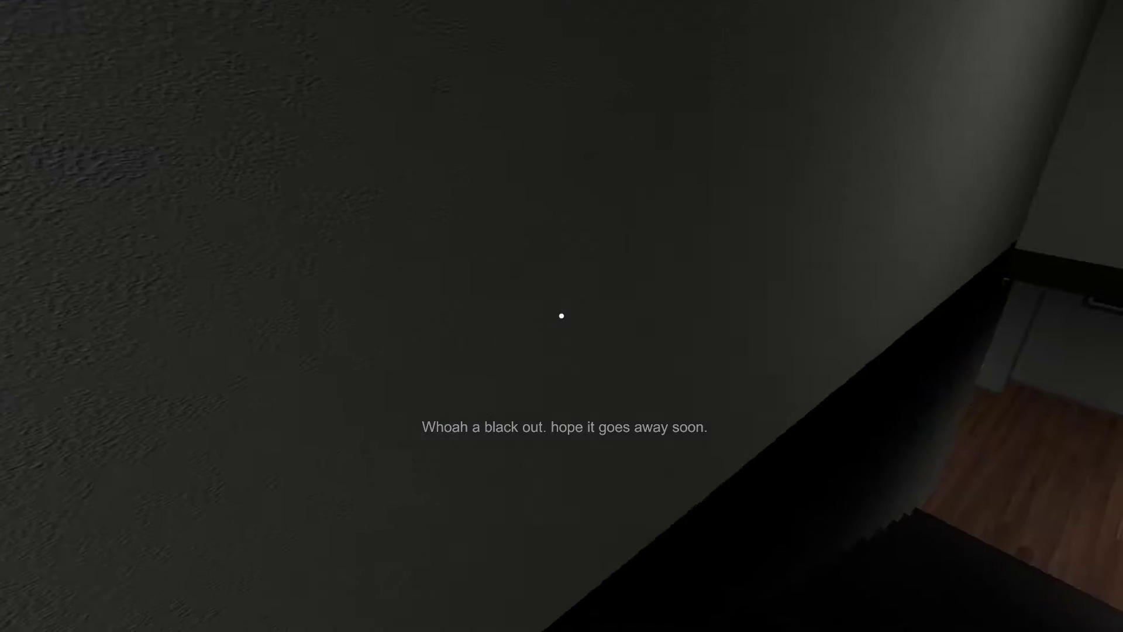
# Climb to the dark upstairs landing, approach the light switch, and return to the stairtop
pyautogui.press('w')
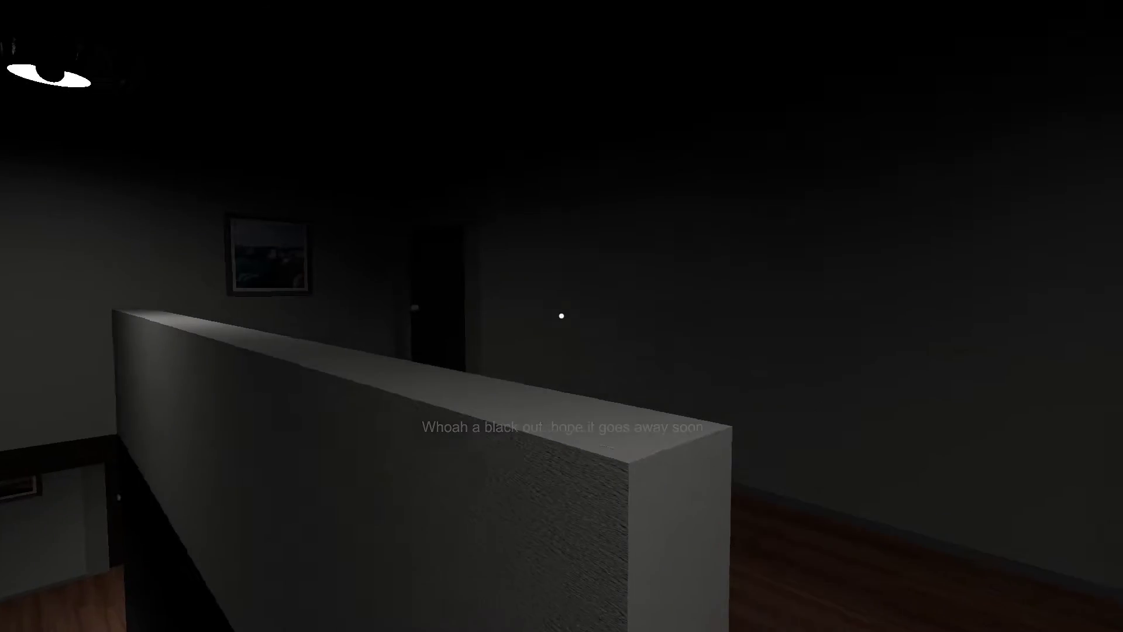
pyautogui.press('w')
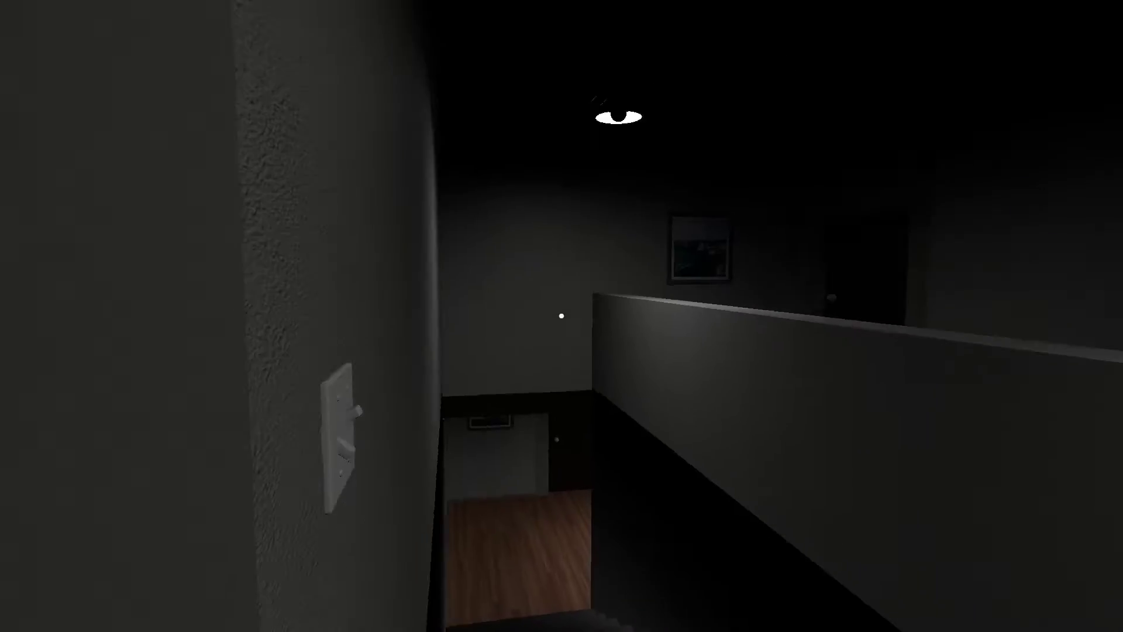
pyautogui.press('w')
pyautogui.press('w')
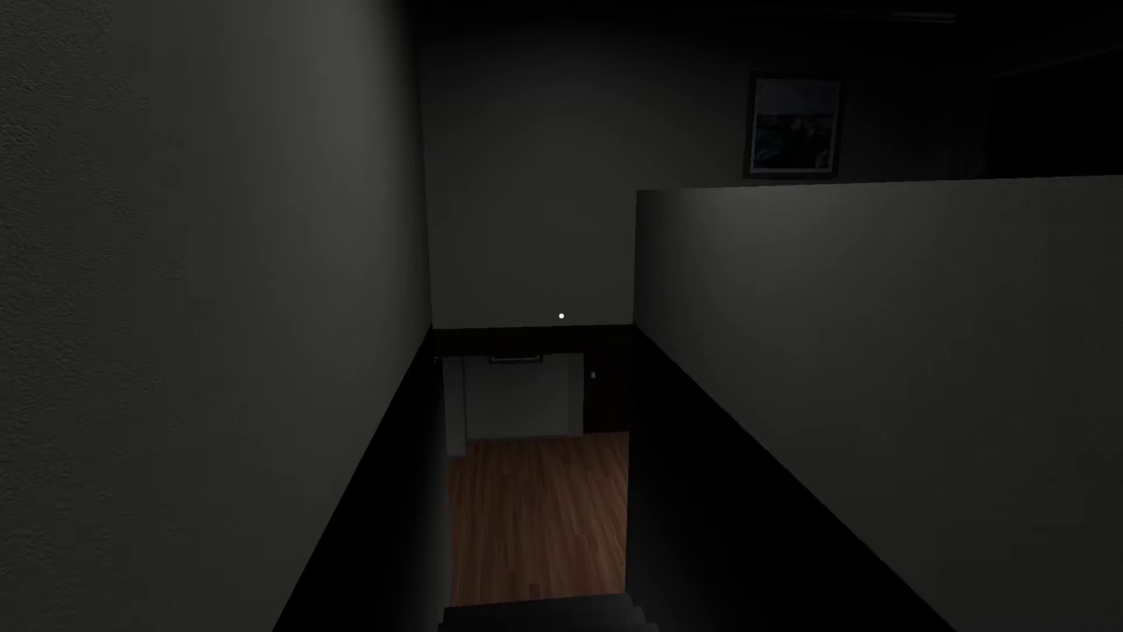
pyautogui.press('w')
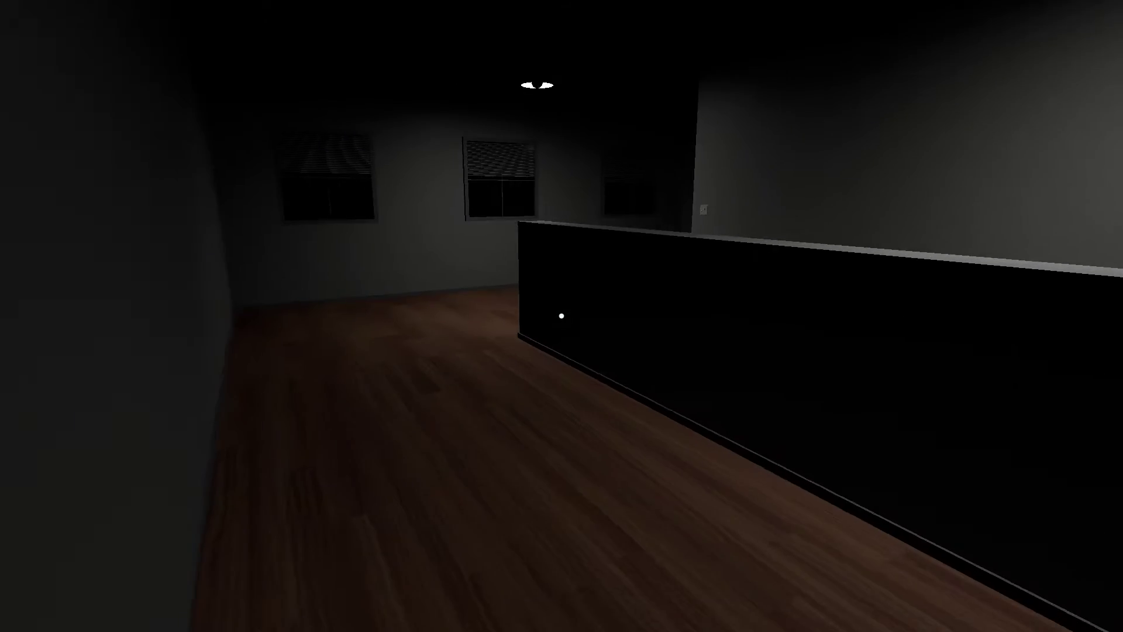
# Walk to the bedroom, enter it and try to go to bed
pyautogui.press('w')
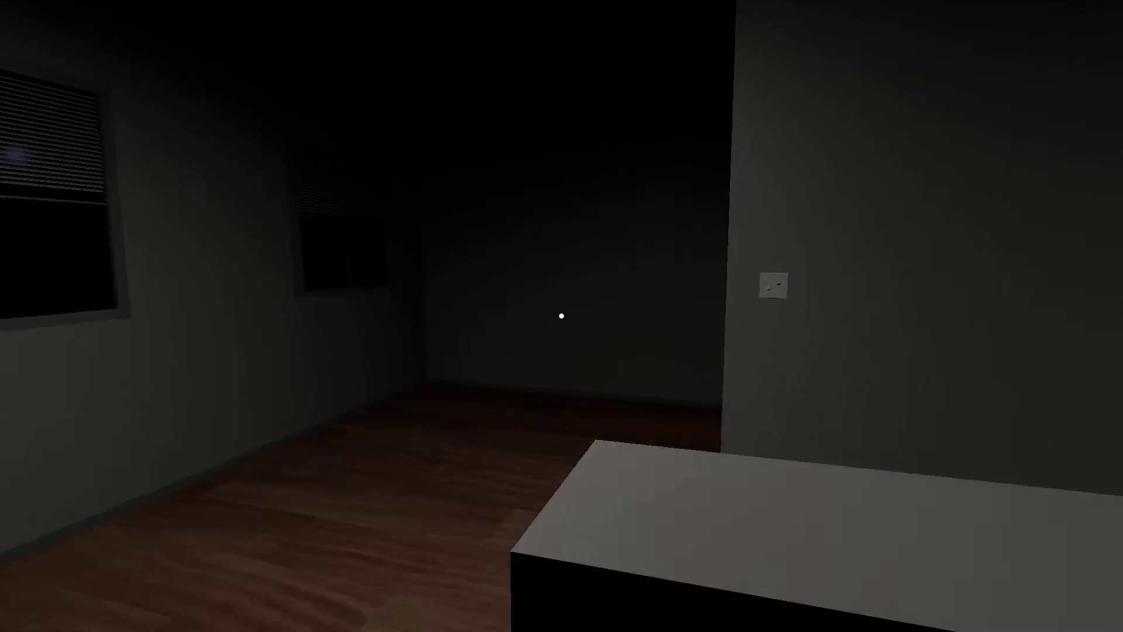
pyautogui.click(561, 315)
pyautogui.press('w')
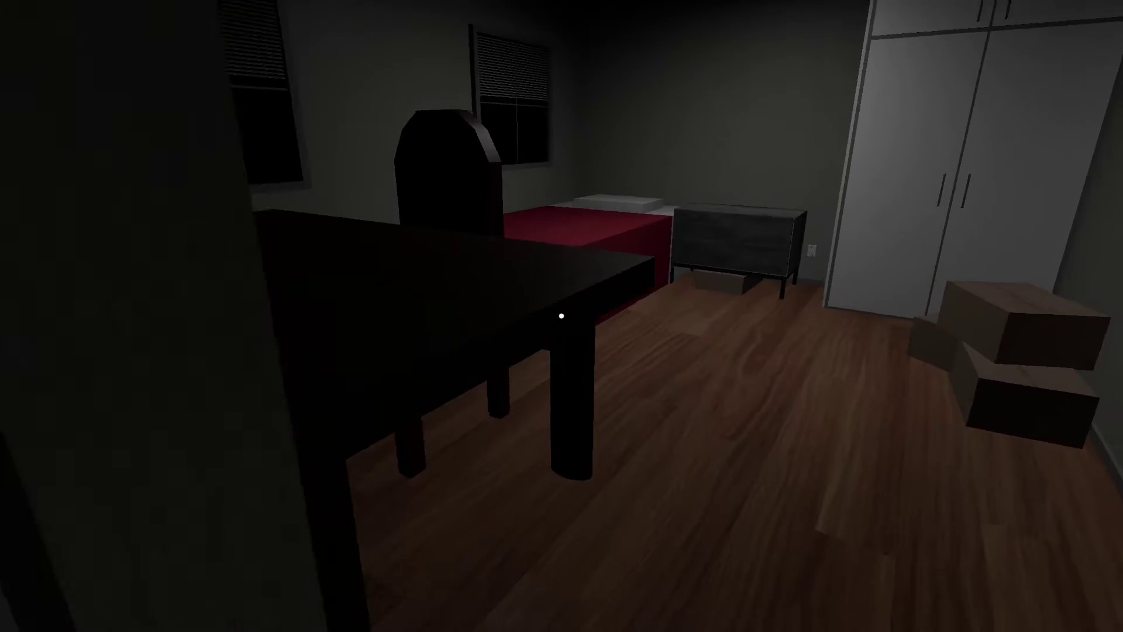
pyautogui.press('w')
pyautogui.click(562, 316)
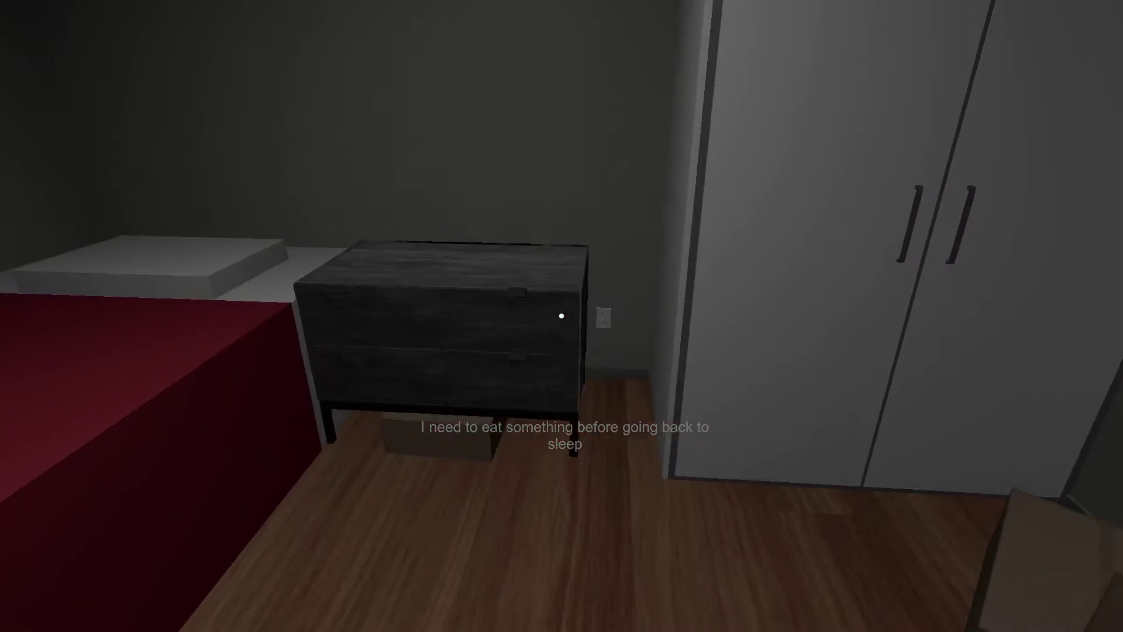
# Search the bedroom's wardrobe, table and boxes, then return to the upstairs hallway
pyautogui.press('w')
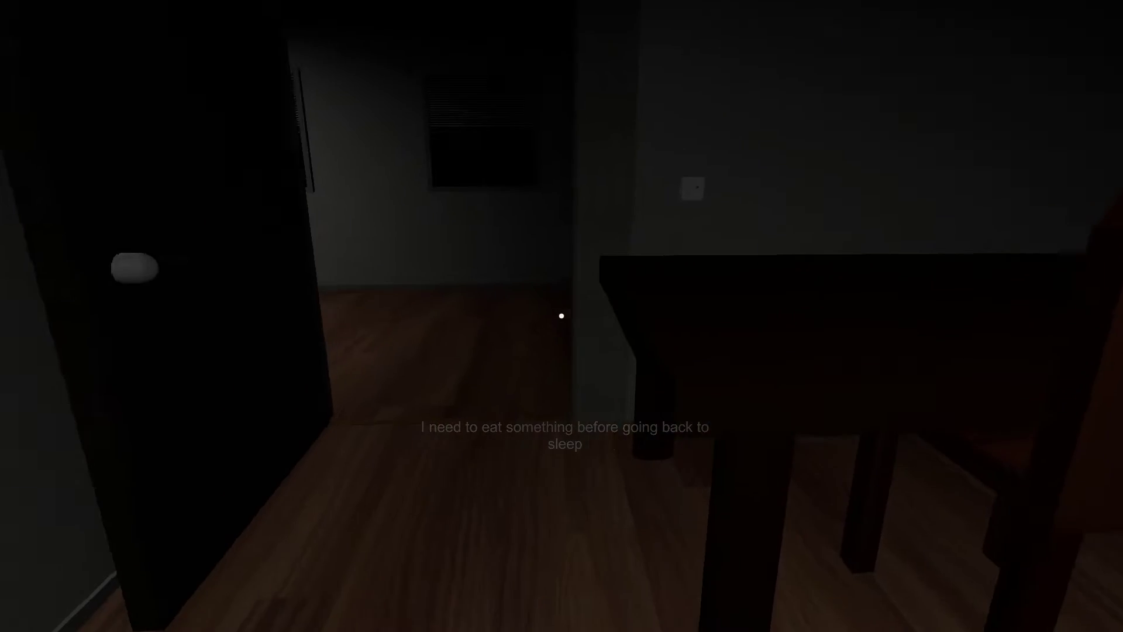
pyautogui.press('w')
pyautogui.press('w')
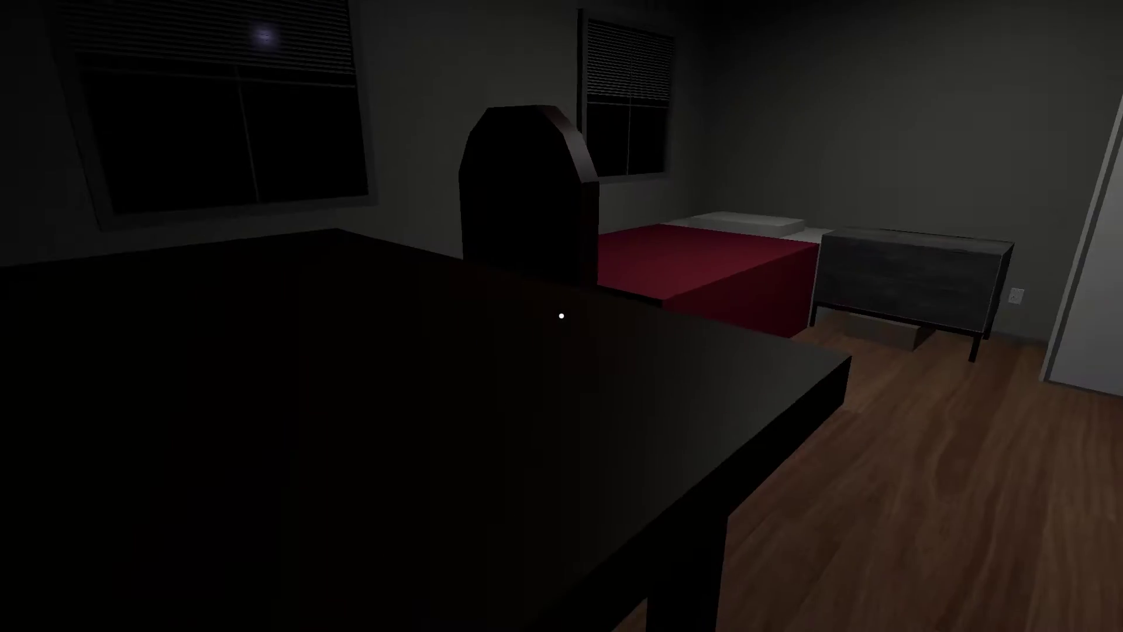
pyautogui.press('s')
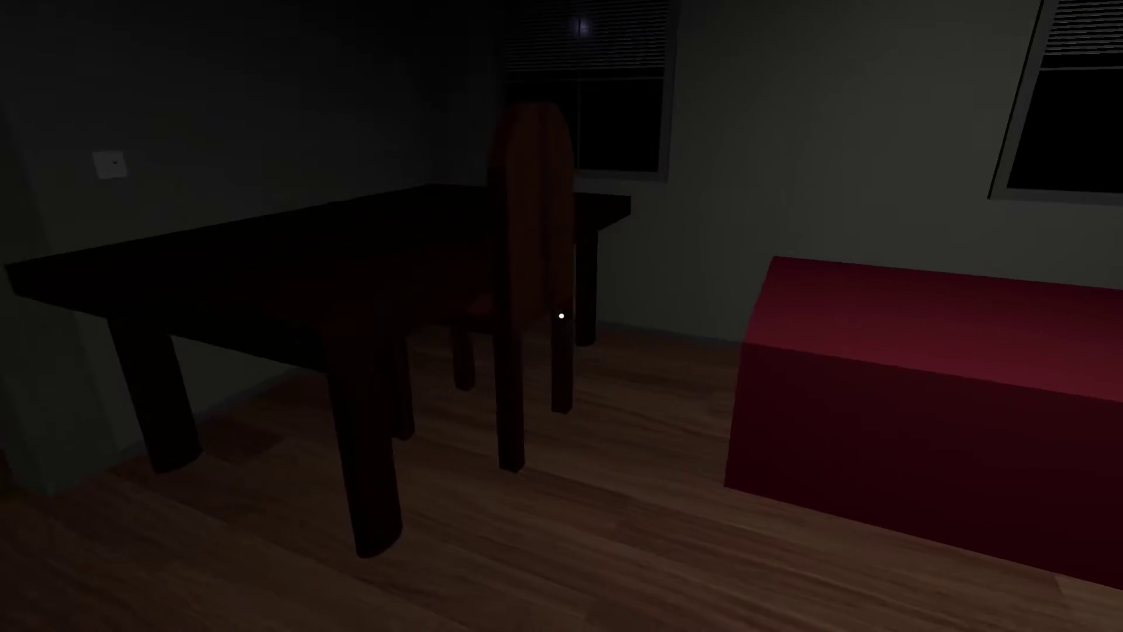
pyautogui.press('s')
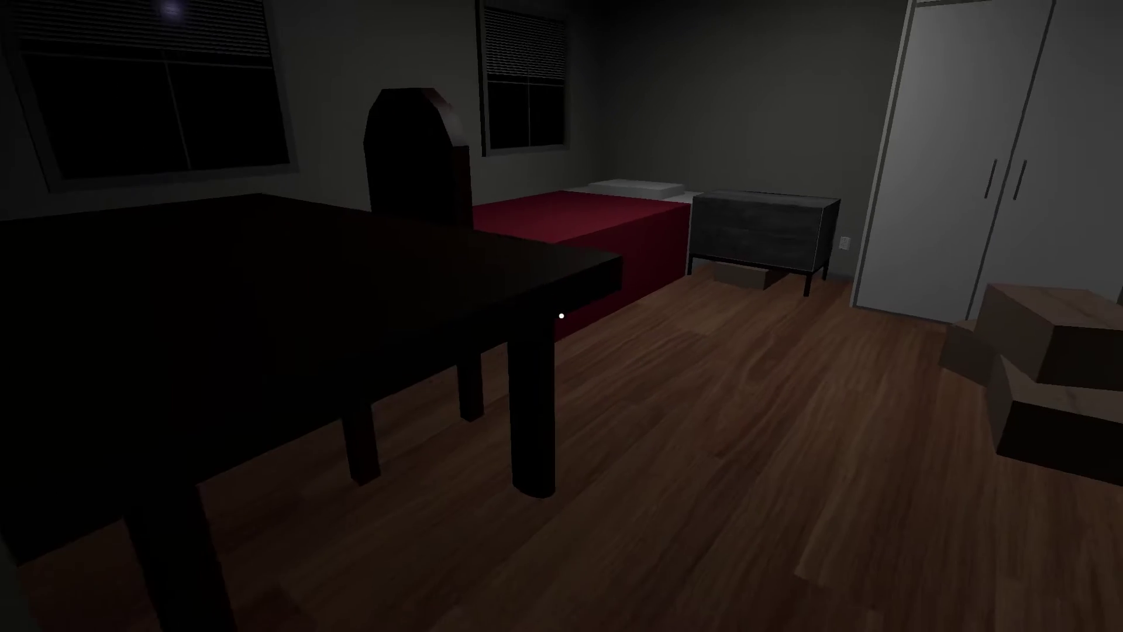
pyautogui.press('w')
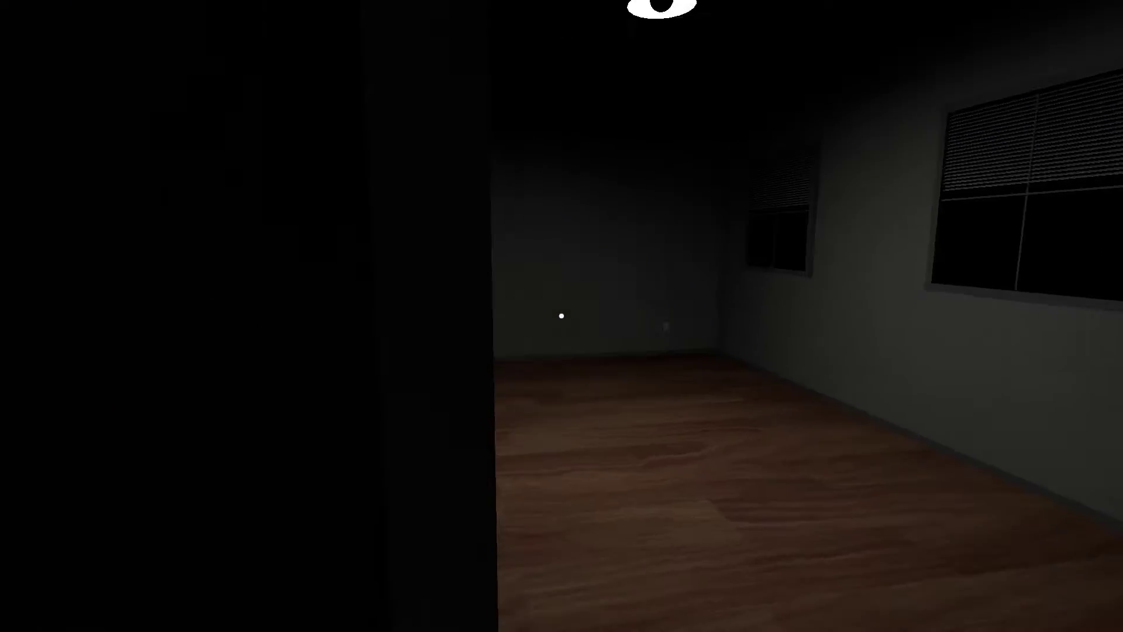
pyautogui.press('w')
pyautogui.press('w')
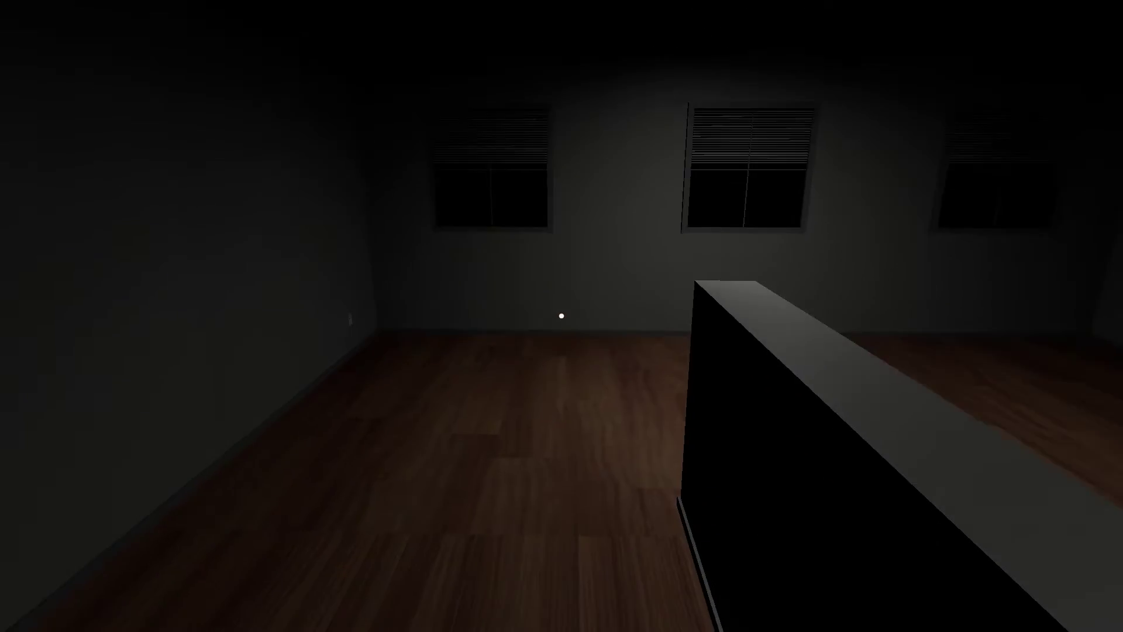
# Walk down the stairs and past the armchairs into the carpeted living room
pyautogui.press('w')
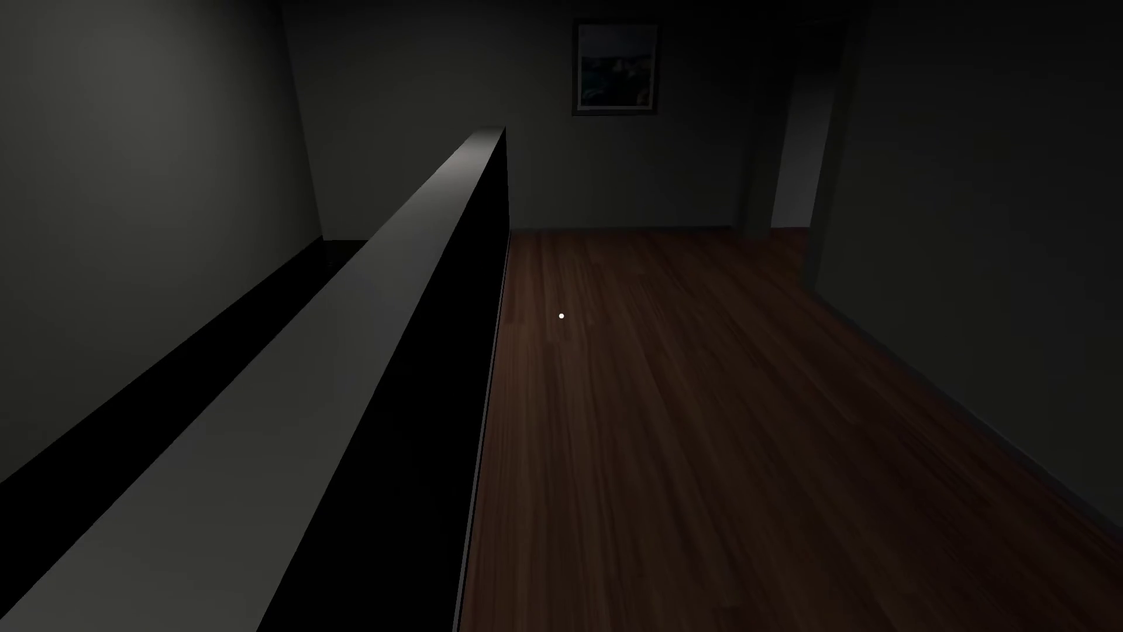
pyautogui.press('w')
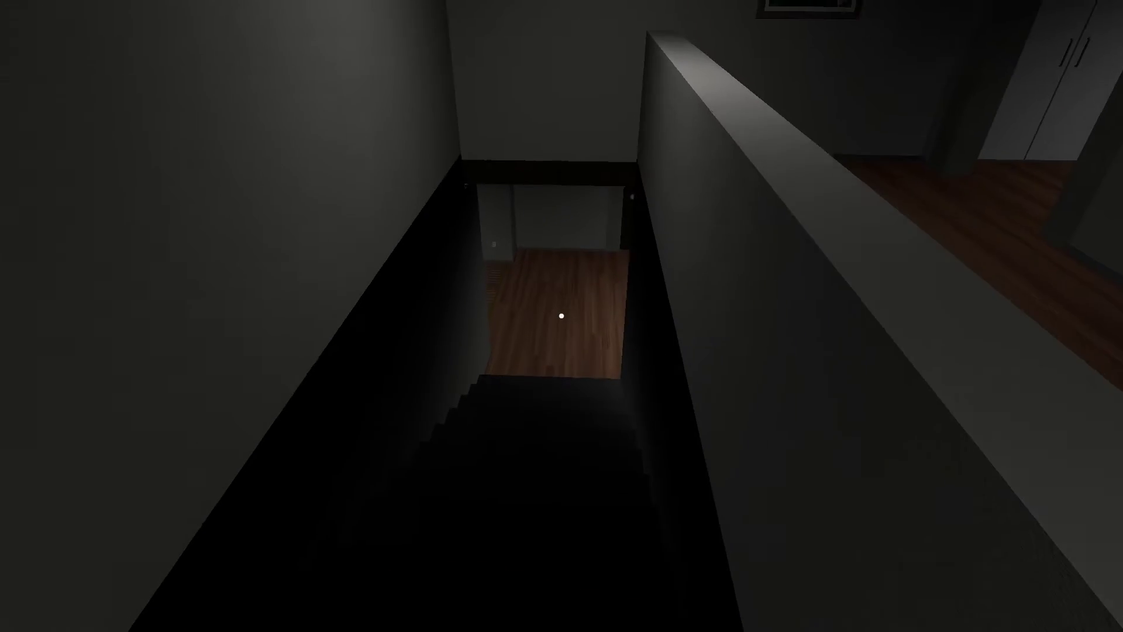
pyautogui.press('w')
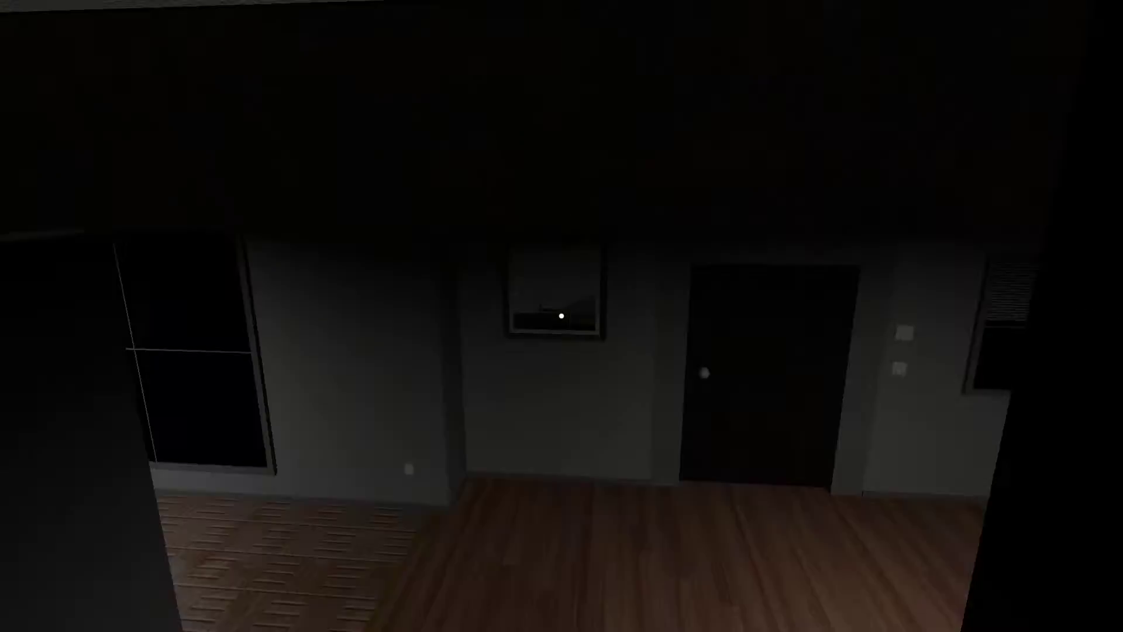
pyautogui.press('w')
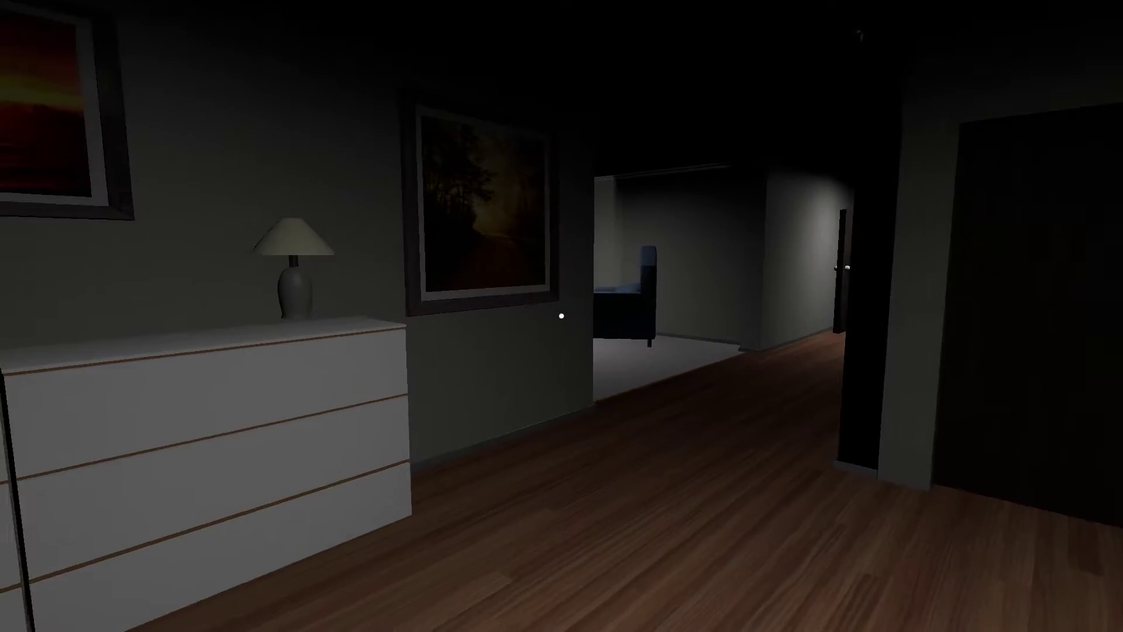
pyautogui.press('w')
pyautogui.press('w')
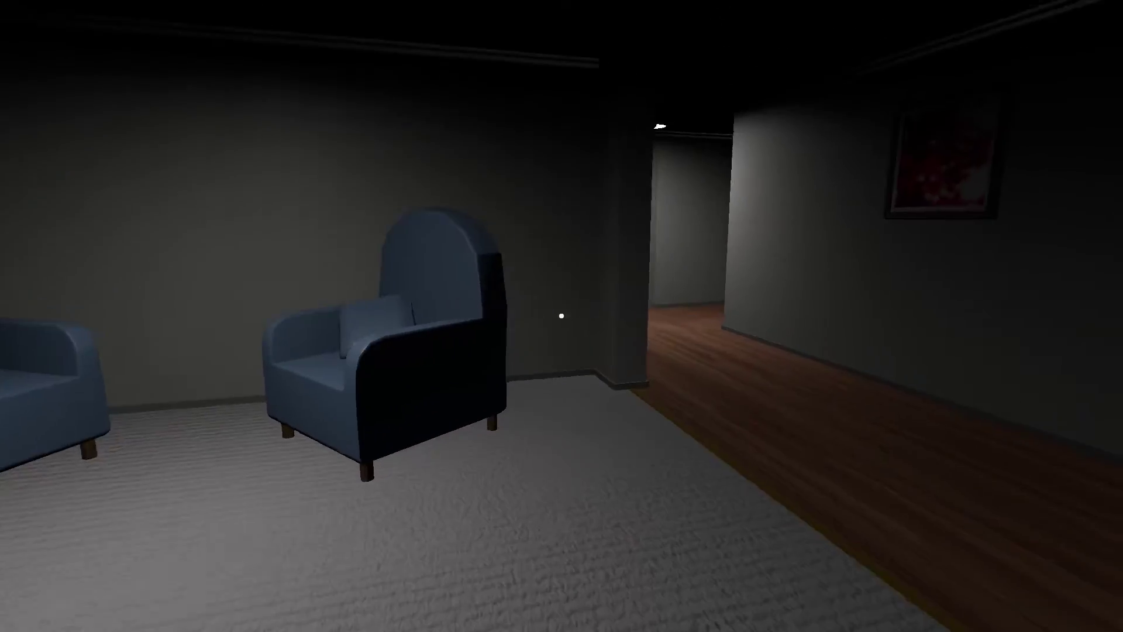
pyautogui.press('w')
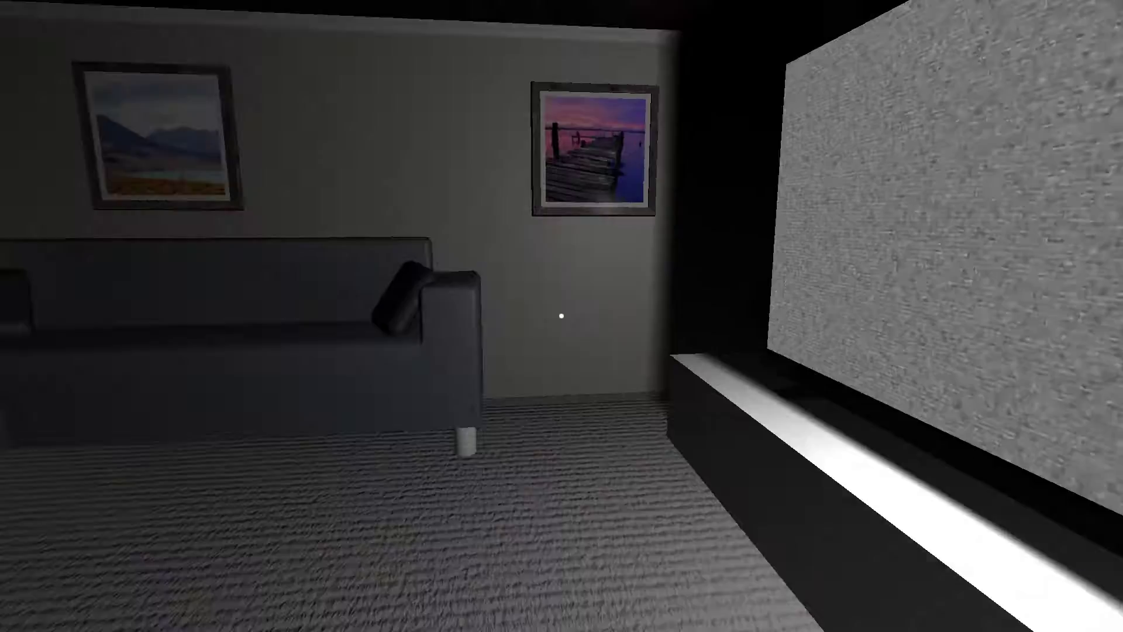
pyautogui.press('w')
pyautogui.press('w')
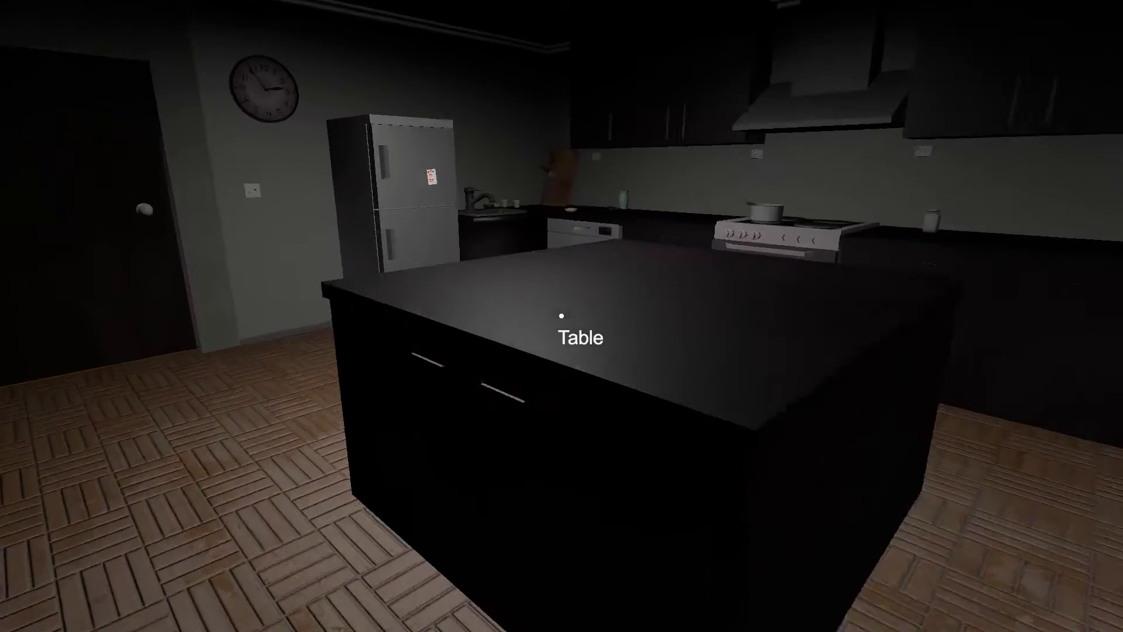
# Circle the kitchen island and the dining table
pyautogui.press('a')
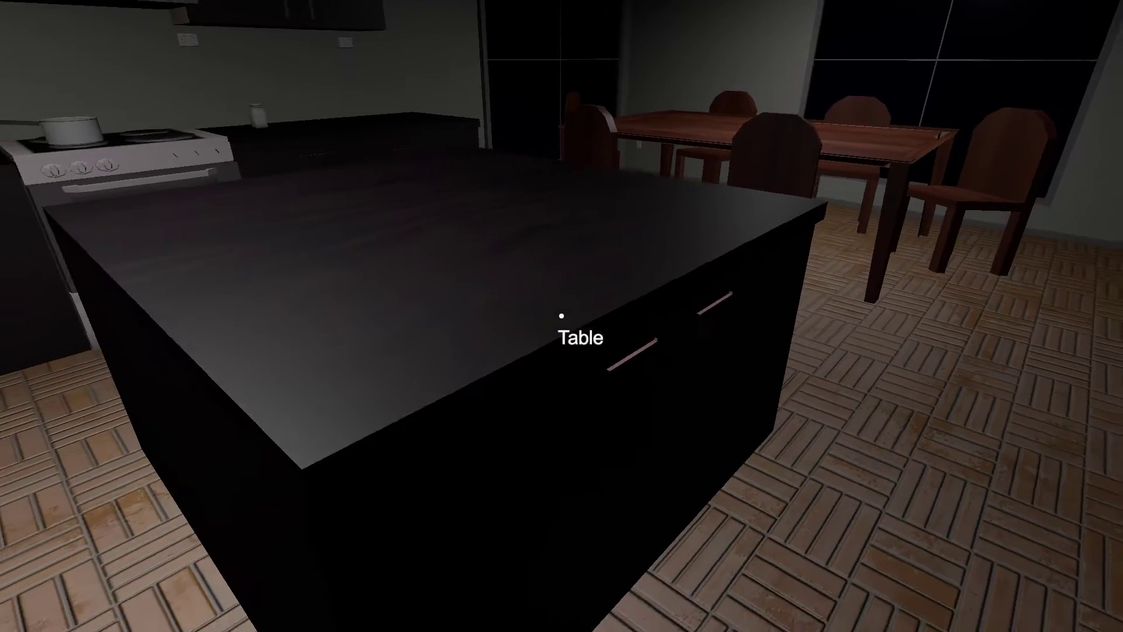
pyautogui.press('w')
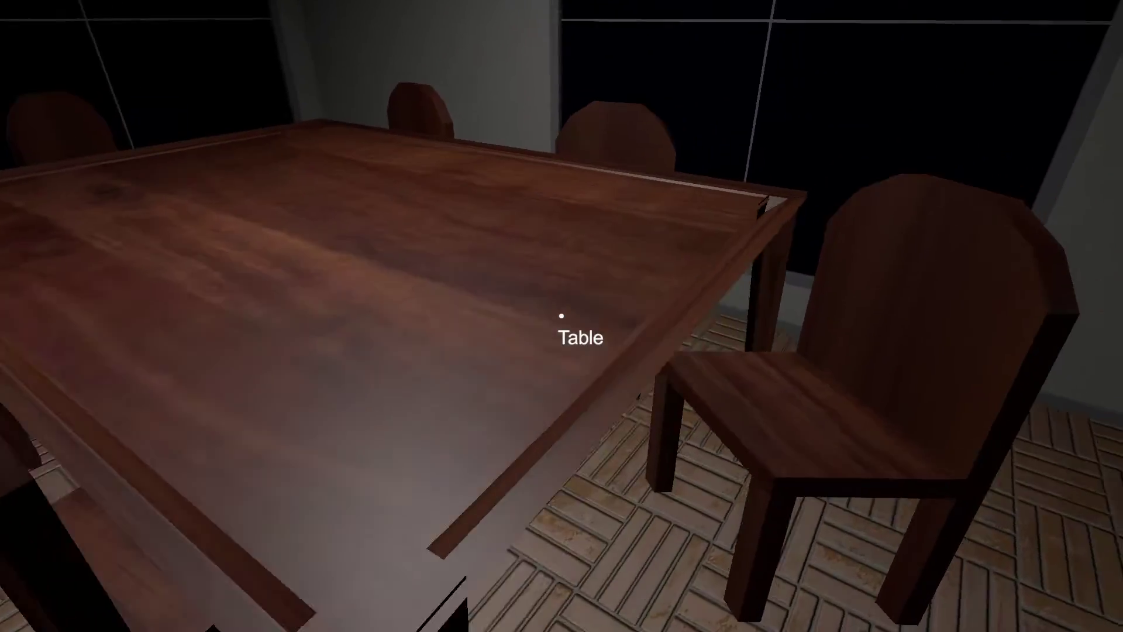
pyautogui.press('d')
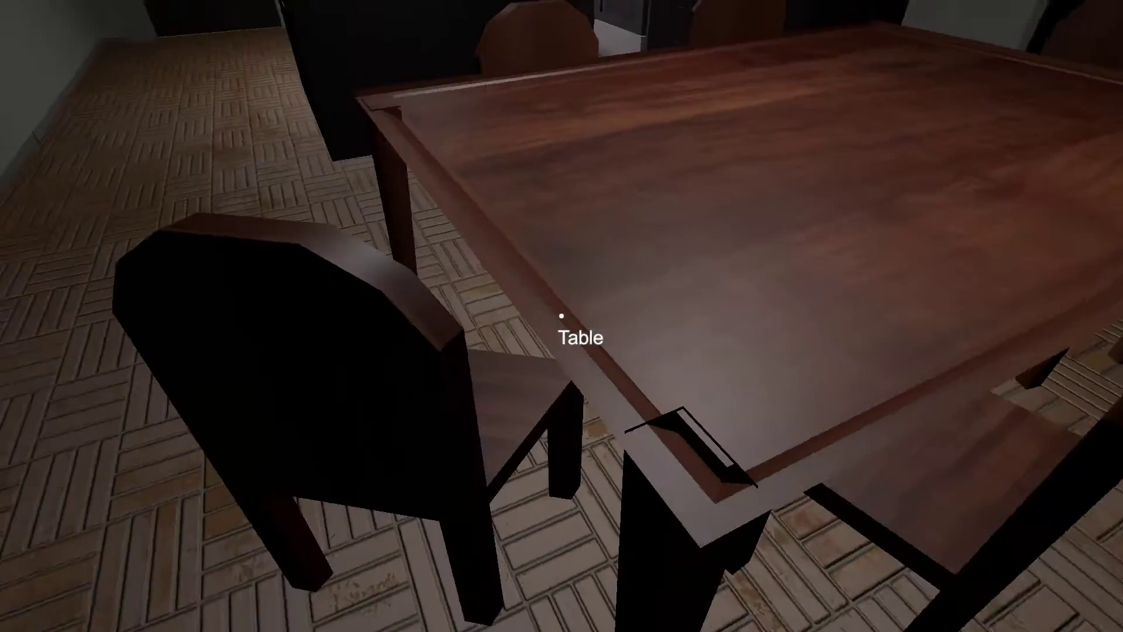
pyautogui.press('w')
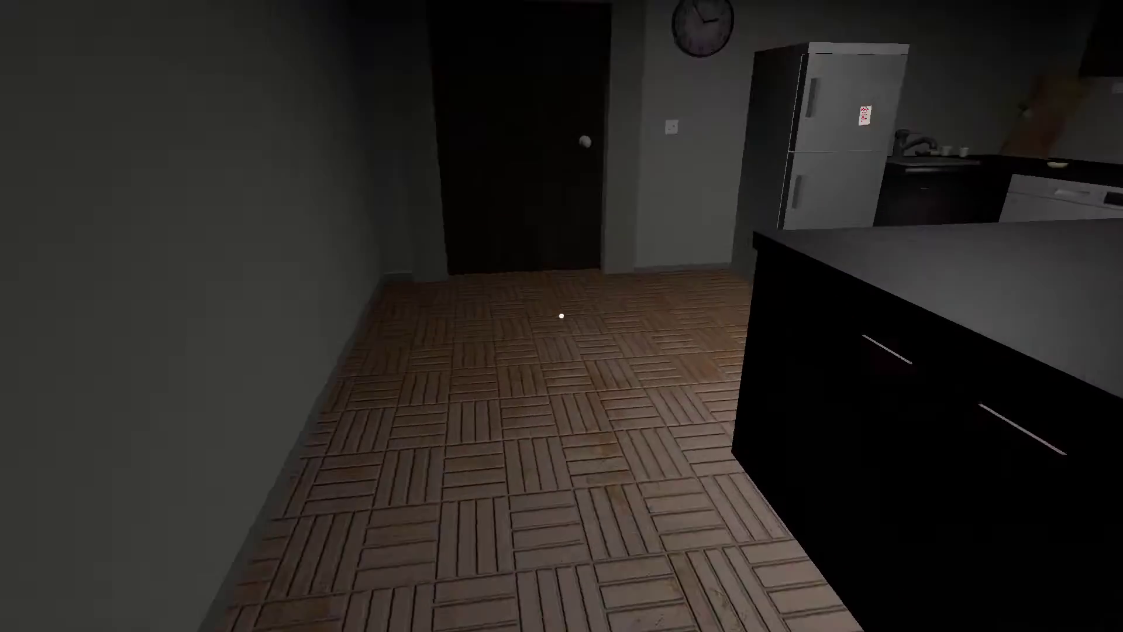
# Enter the storage room, crouch to look under its shelves, and return
pyautogui.press('w')
pyautogui.click(561, 316)
pyautogui.press('w')
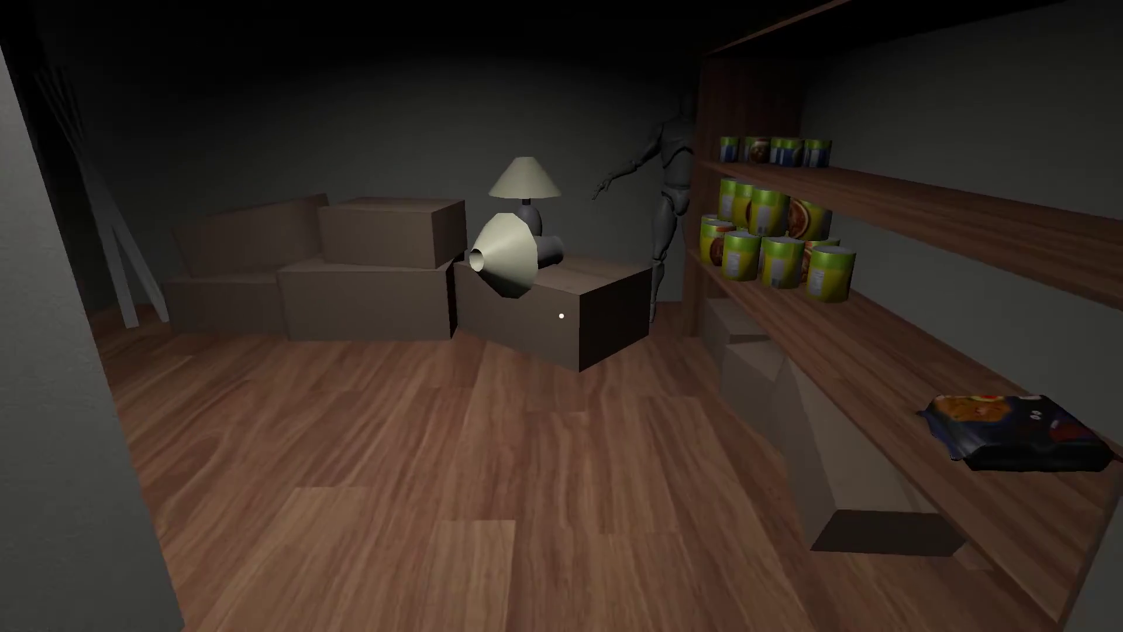
pyautogui.press('w')
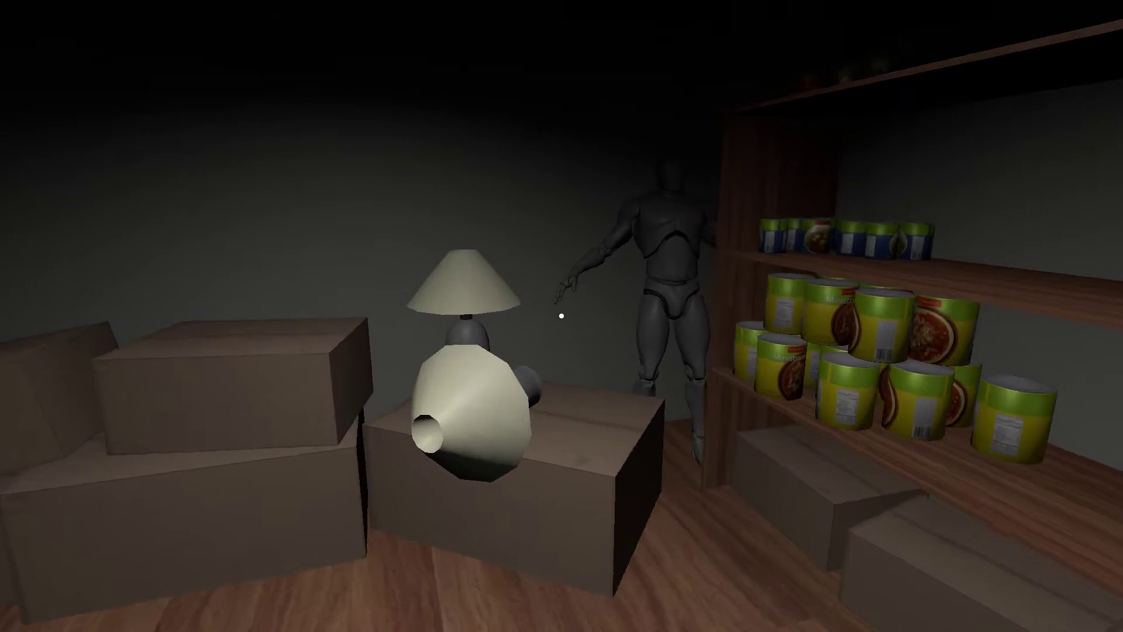
pyautogui.press('ctrl')
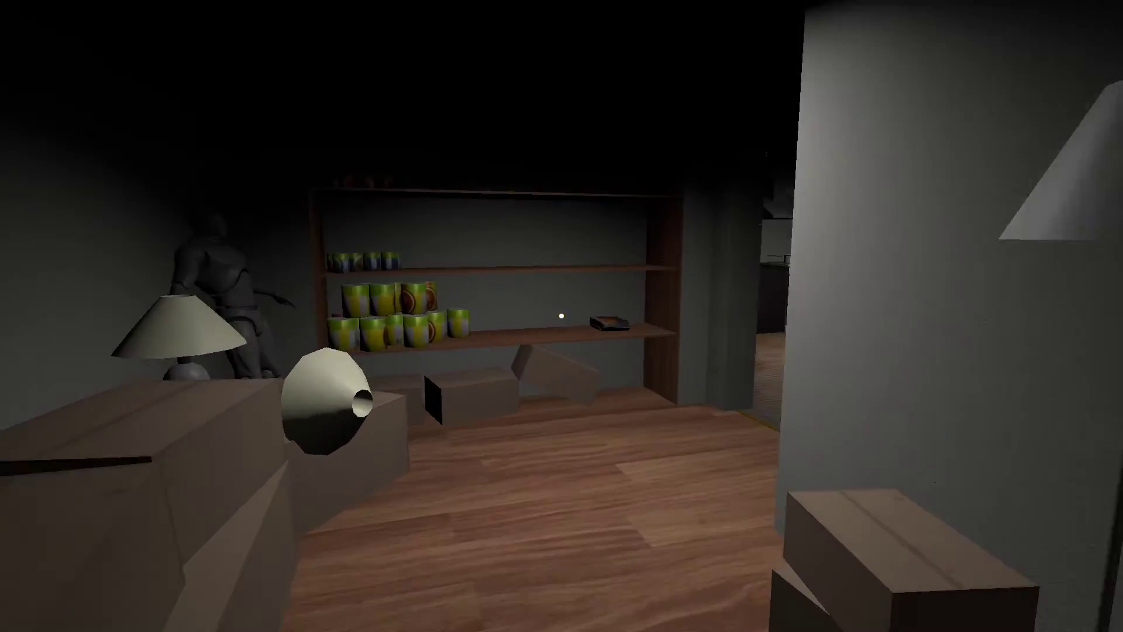
pyautogui.press('w')
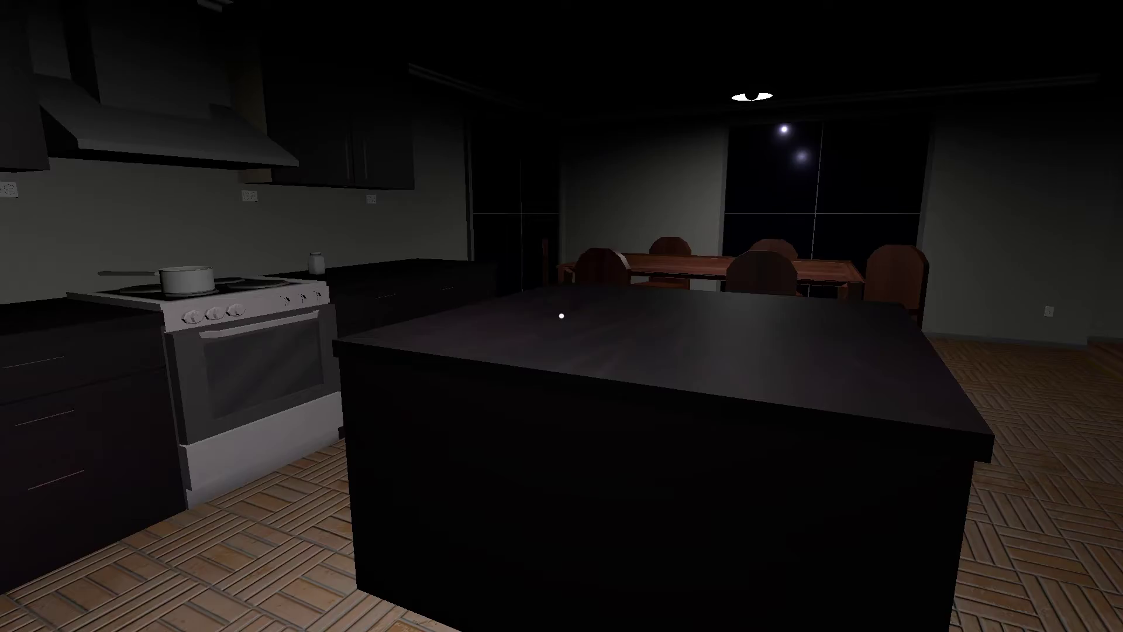
# Check the noodle shelf in the pantry, then open the fridge for the eggs
pyautogui.press('w')
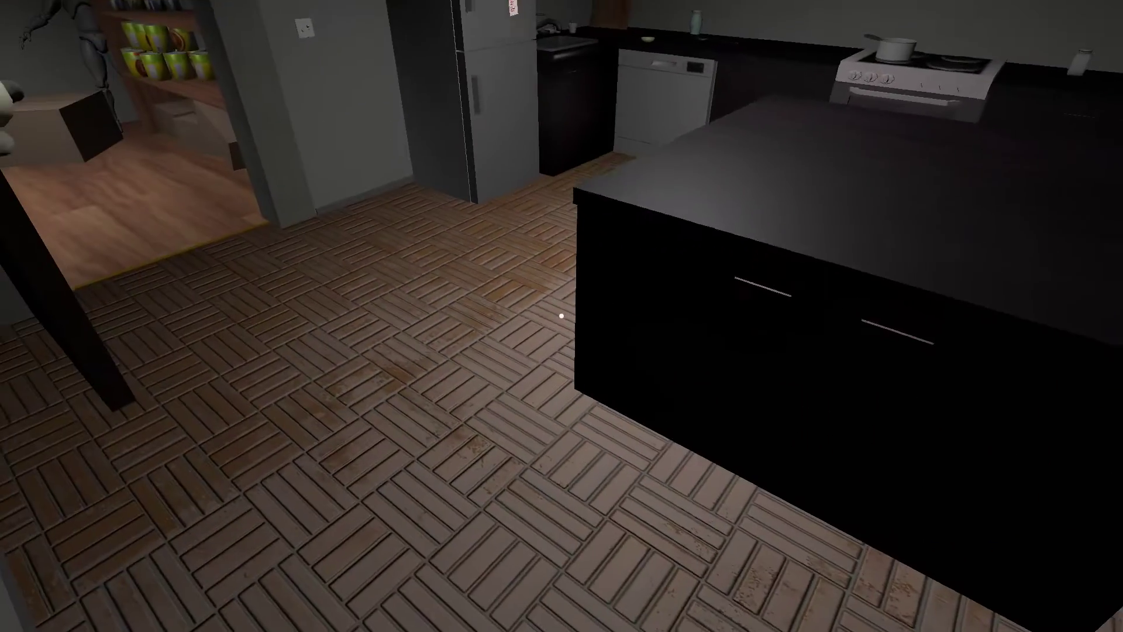
pyautogui.press('w')
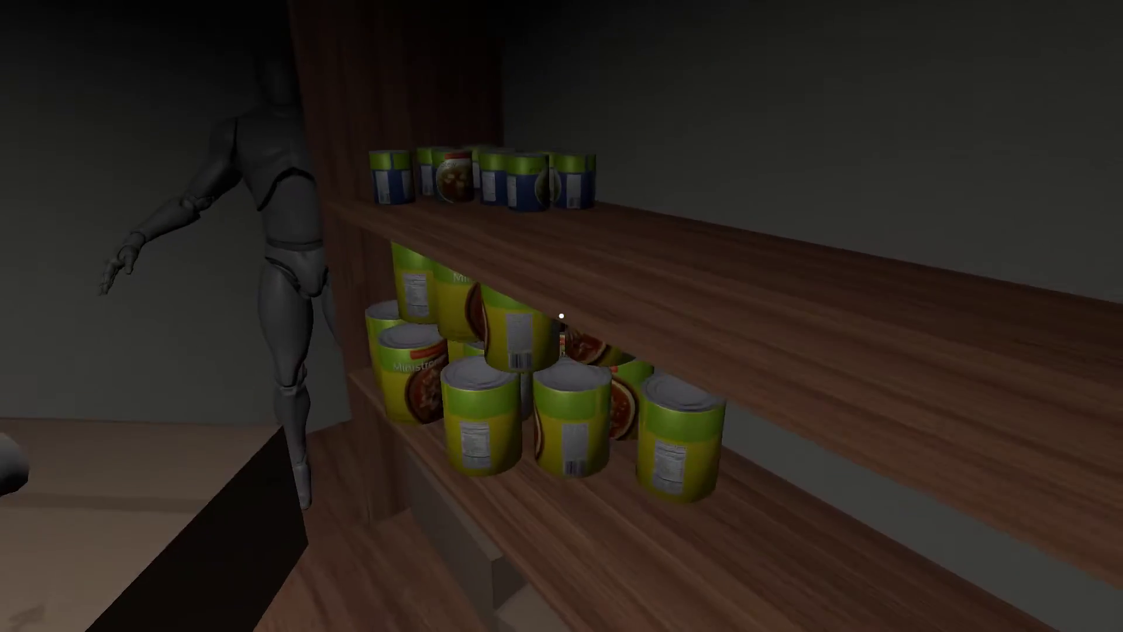
pyautogui.press('w')
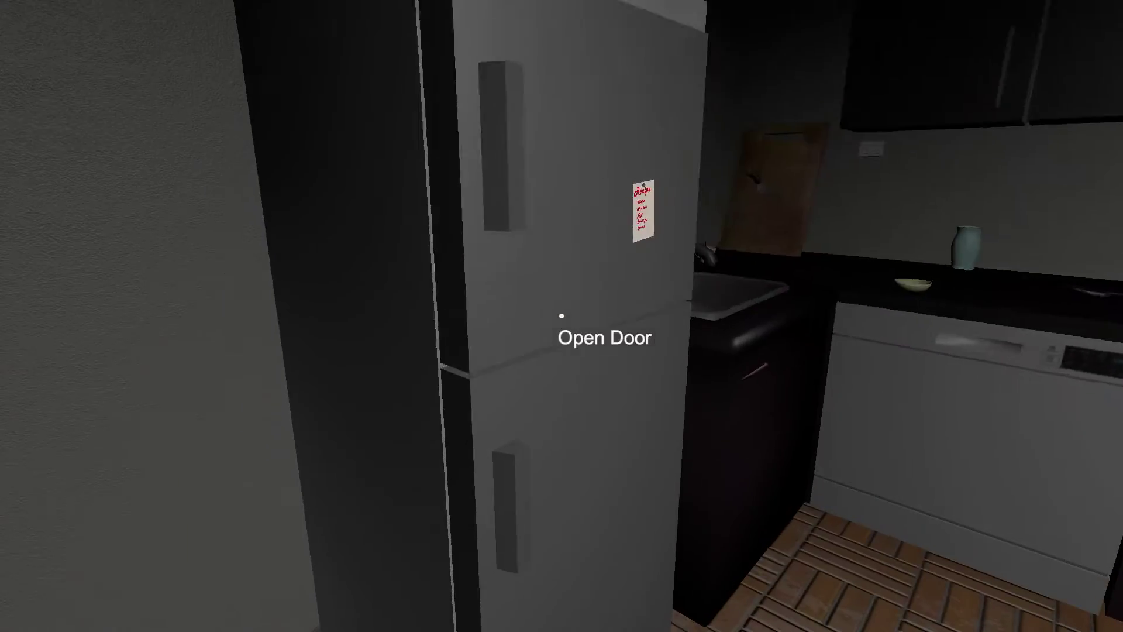
pyautogui.click(561, 315)
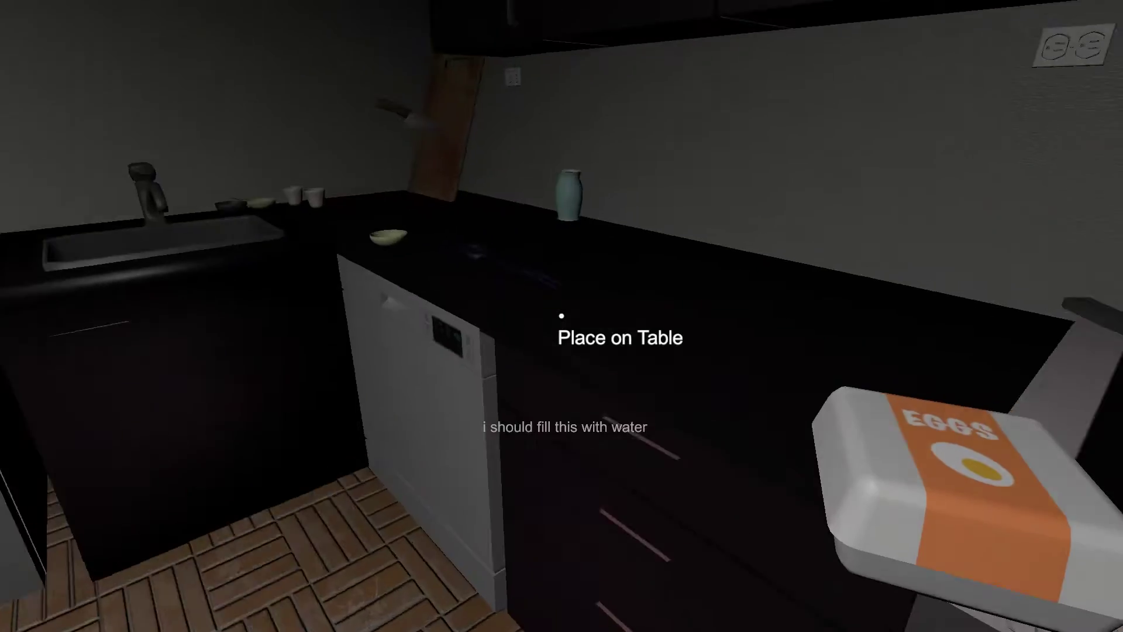
# Set the egg carton on the counter, take the pot, and enter the pantry
pyautogui.click(560, 316)
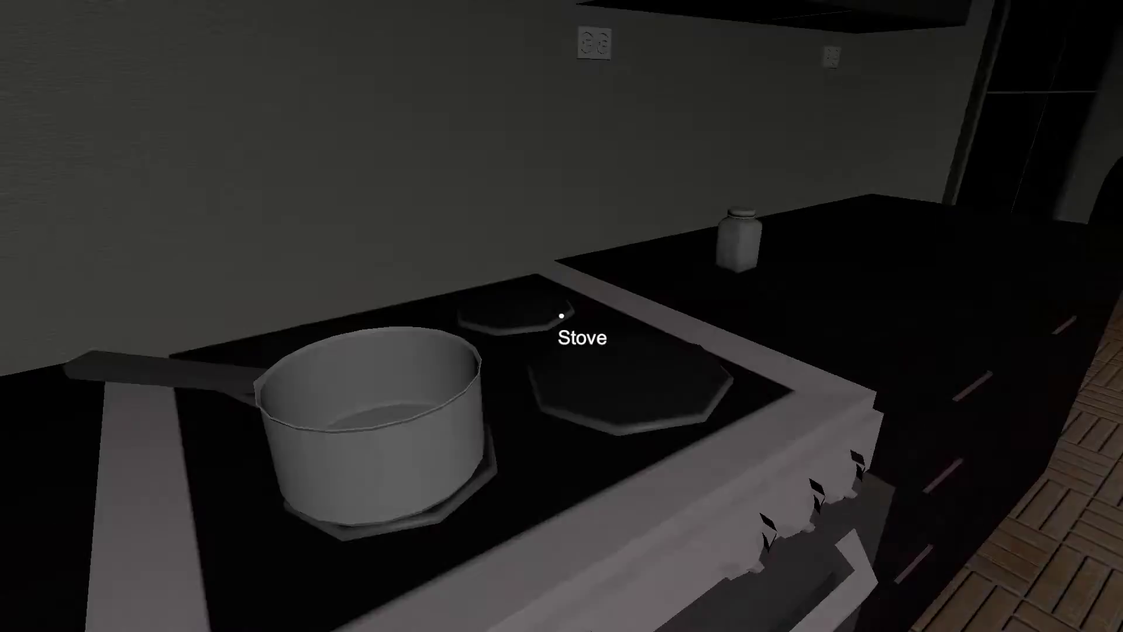
pyautogui.click(562, 315)
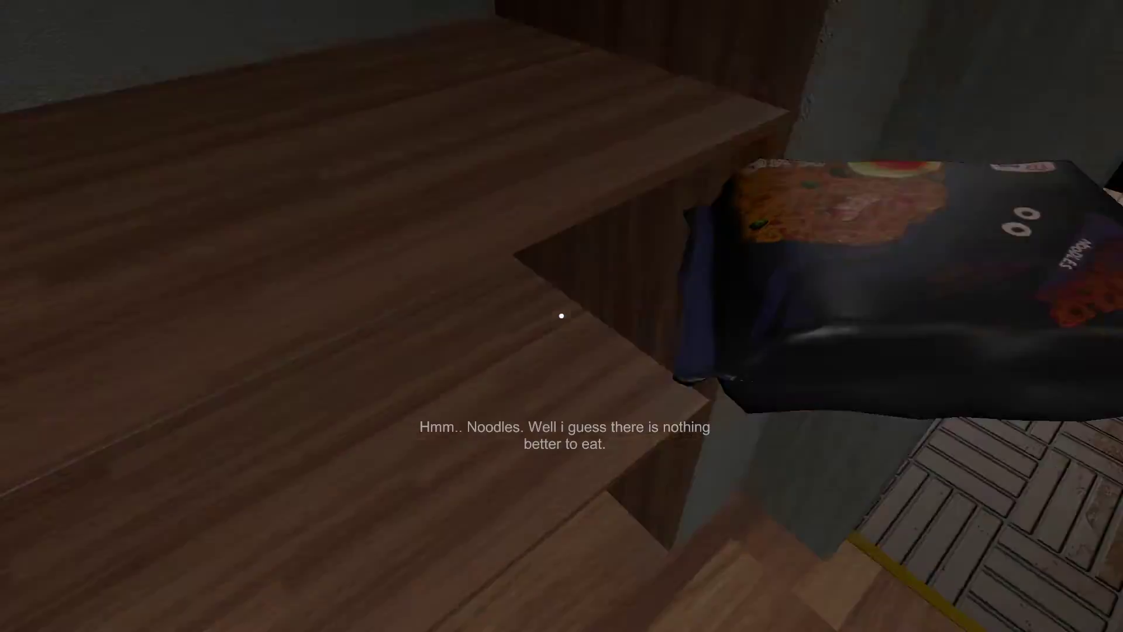
# Take the noodles and open and close the top fridge door
pyautogui.click(561, 316)
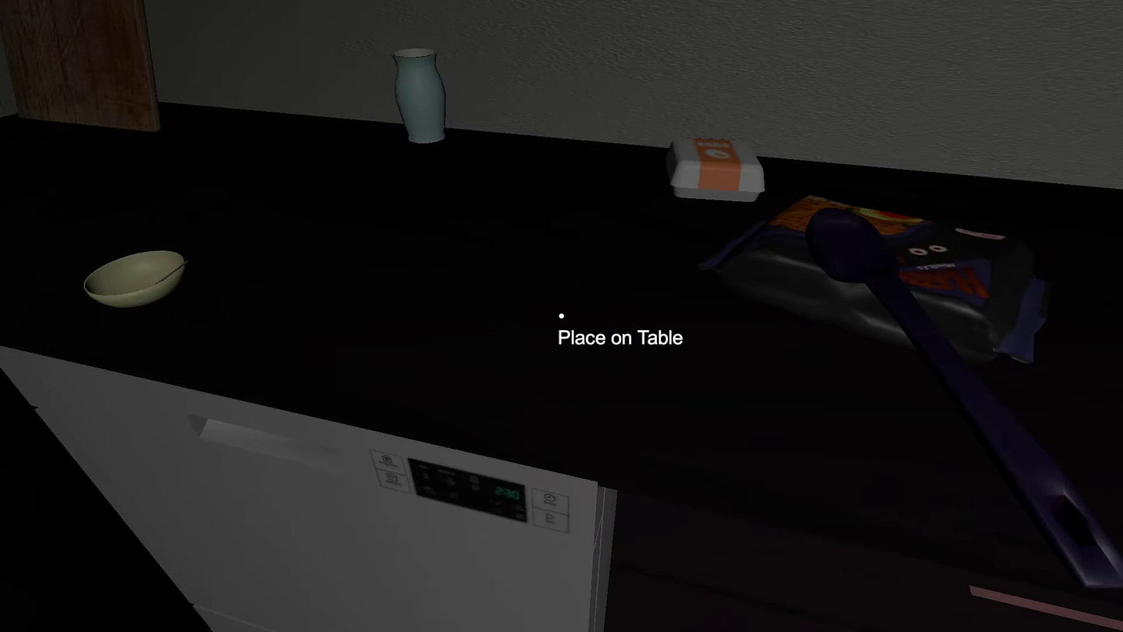
pyautogui.click(561, 315)
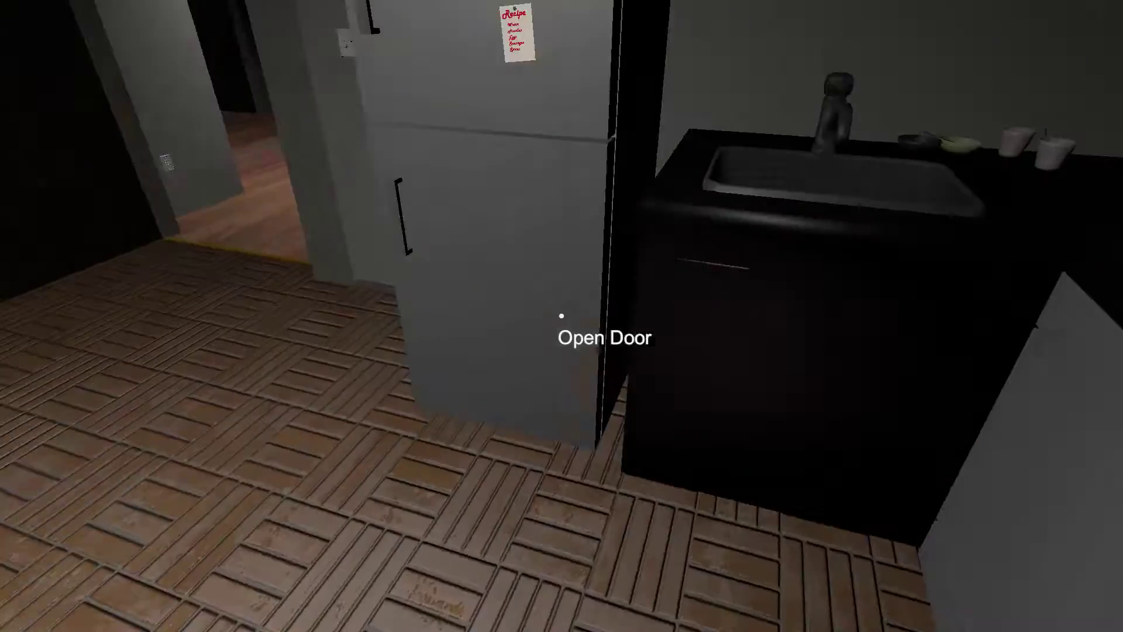
pyautogui.click(561, 315)
pyautogui.click(561, 314)
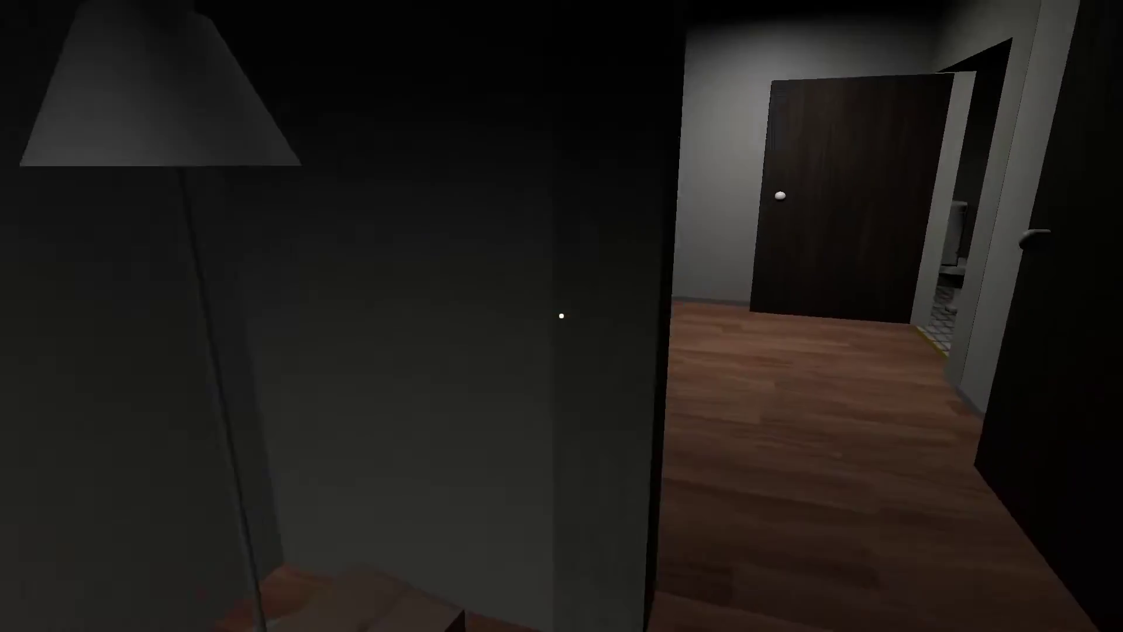
# Walk down the hallway and stairs into the basement toward the pipes
pyautogui.press('w')
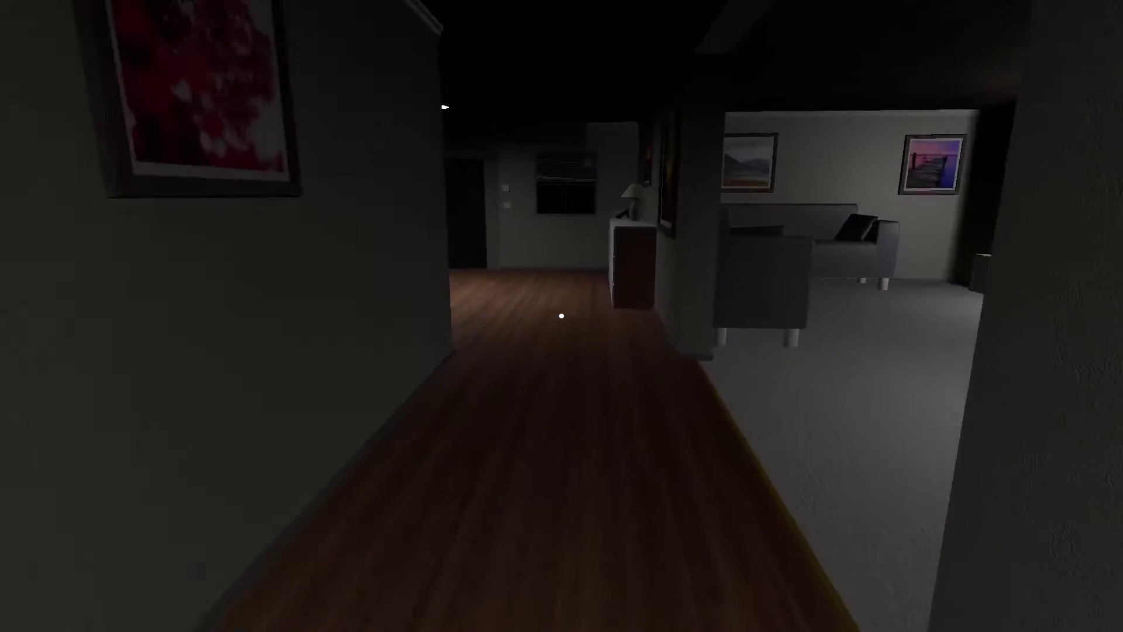
pyautogui.press('w')
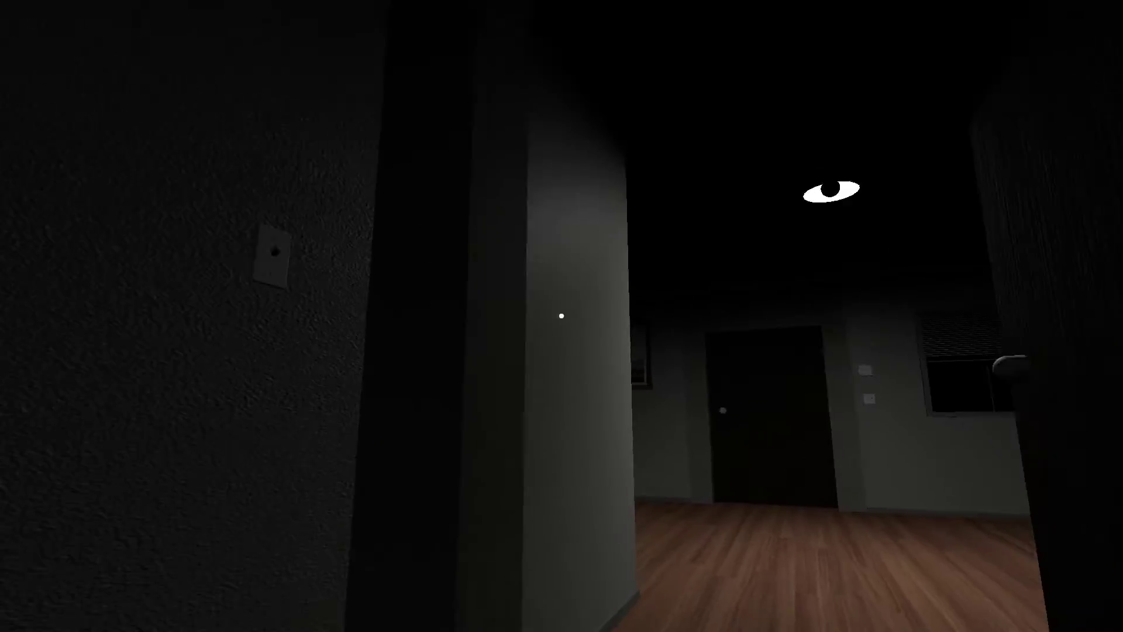
pyautogui.press('w')
pyautogui.press('w')
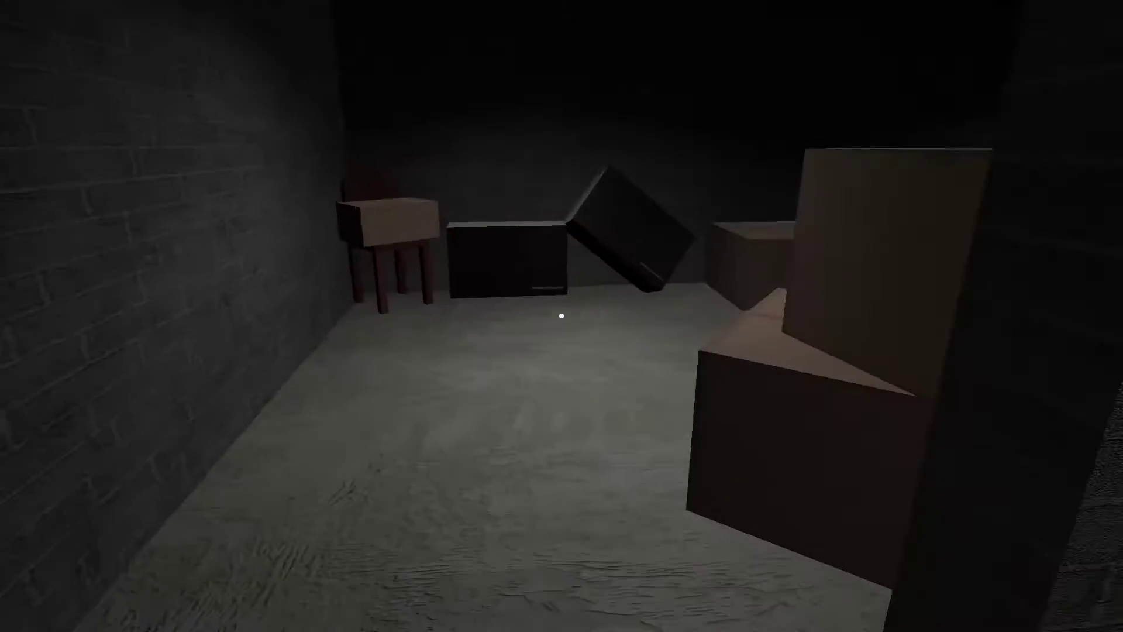
pyautogui.press('w')
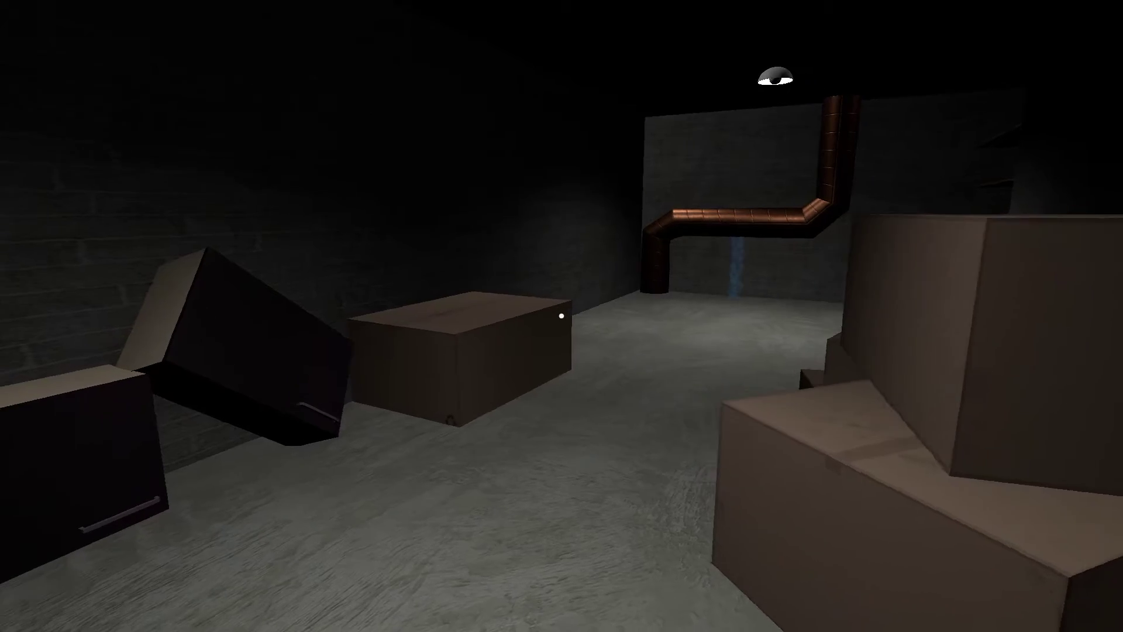
pyautogui.press('w')
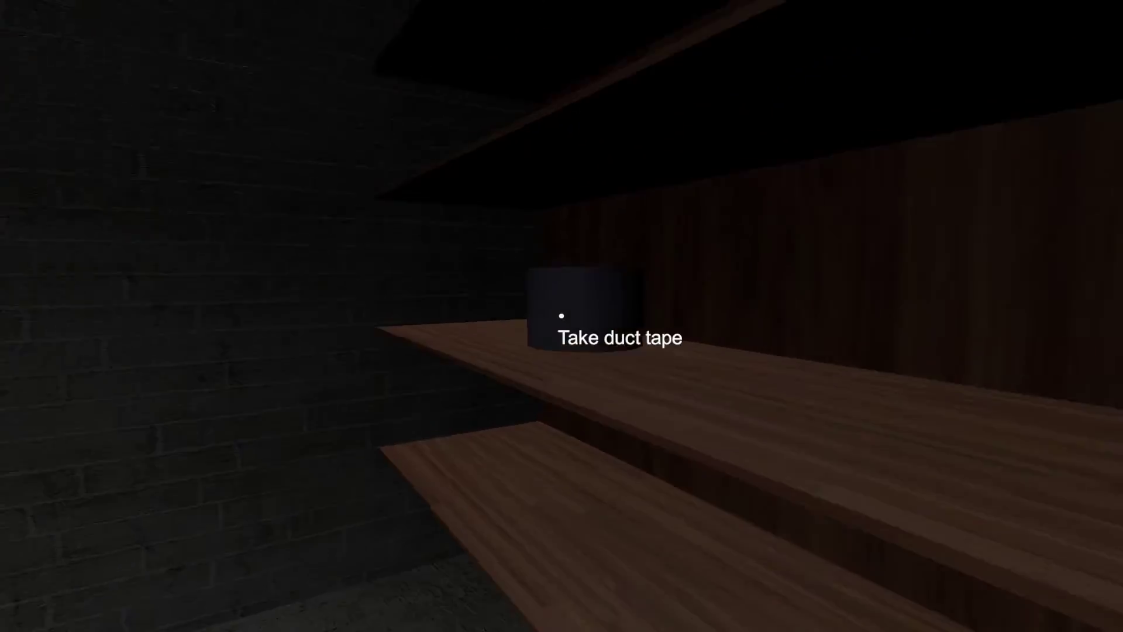
# Take the duct tape, find the basement door locked, and face the stairs
pyautogui.click(562, 316)
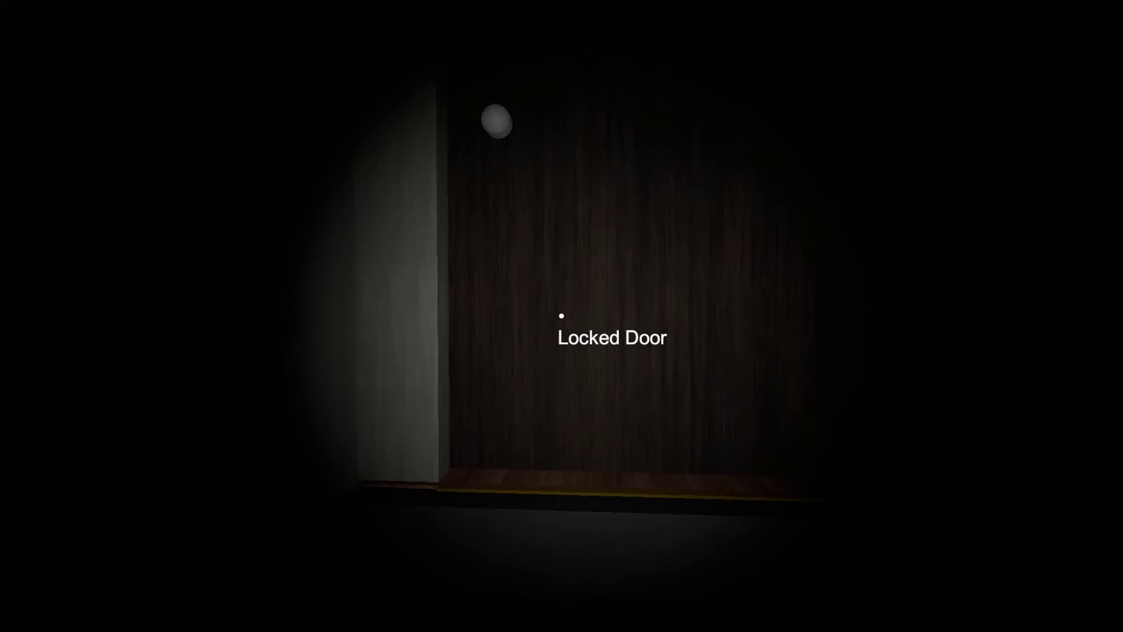
pyautogui.click(562, 316)
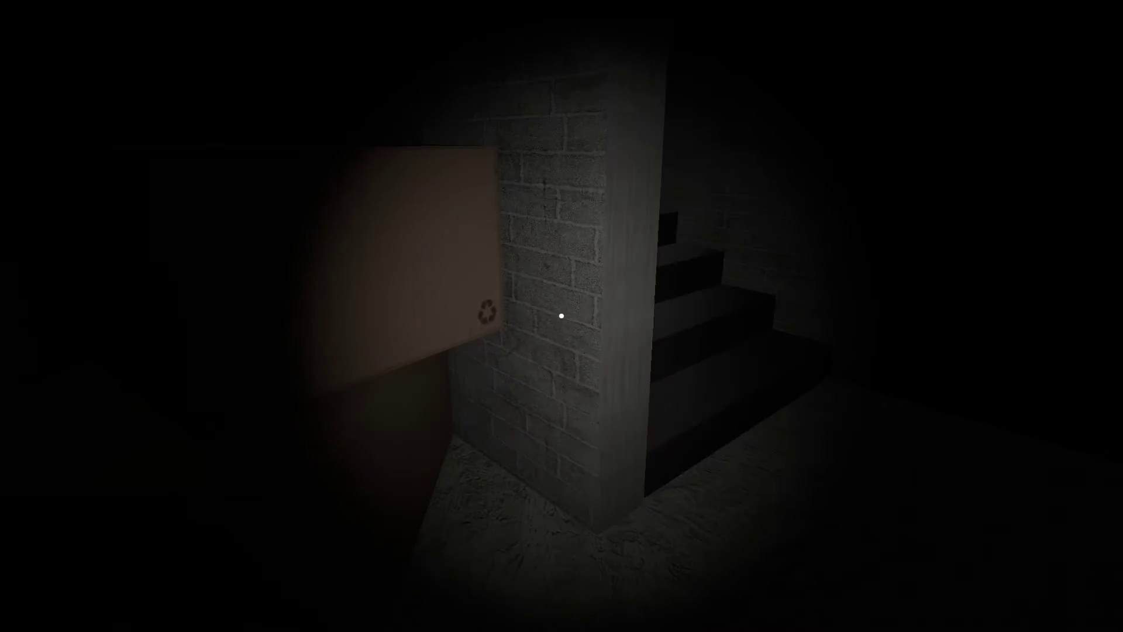
pyautogui.press('w')
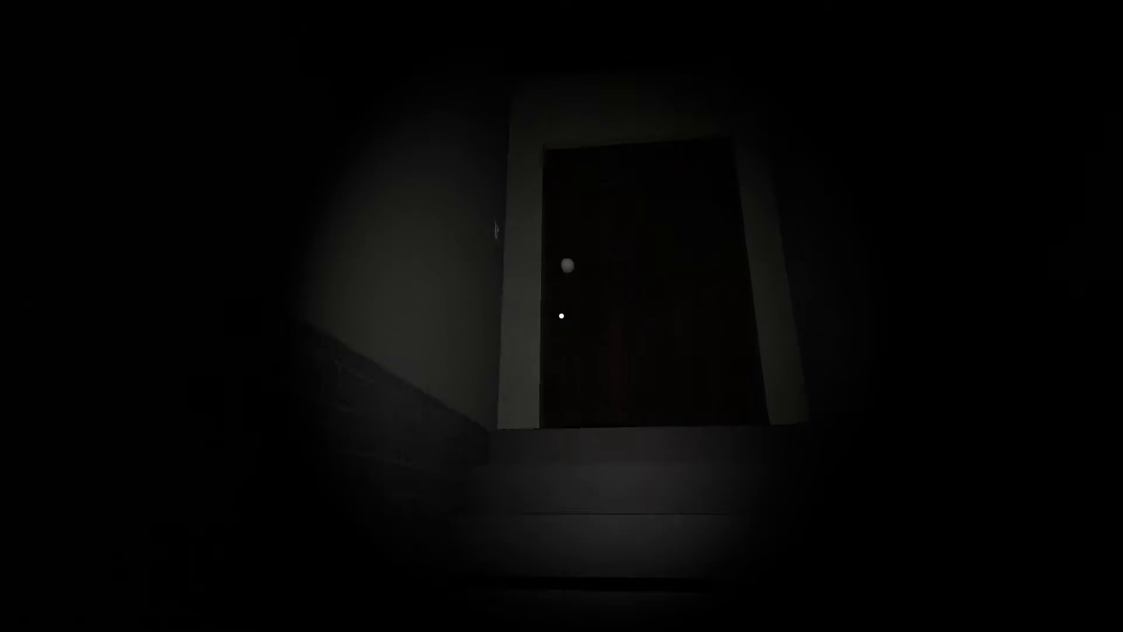
# Climb the basement stairs to the top door and step out into the hallway
pyautogui.press('w')
pyautogui.press('s')
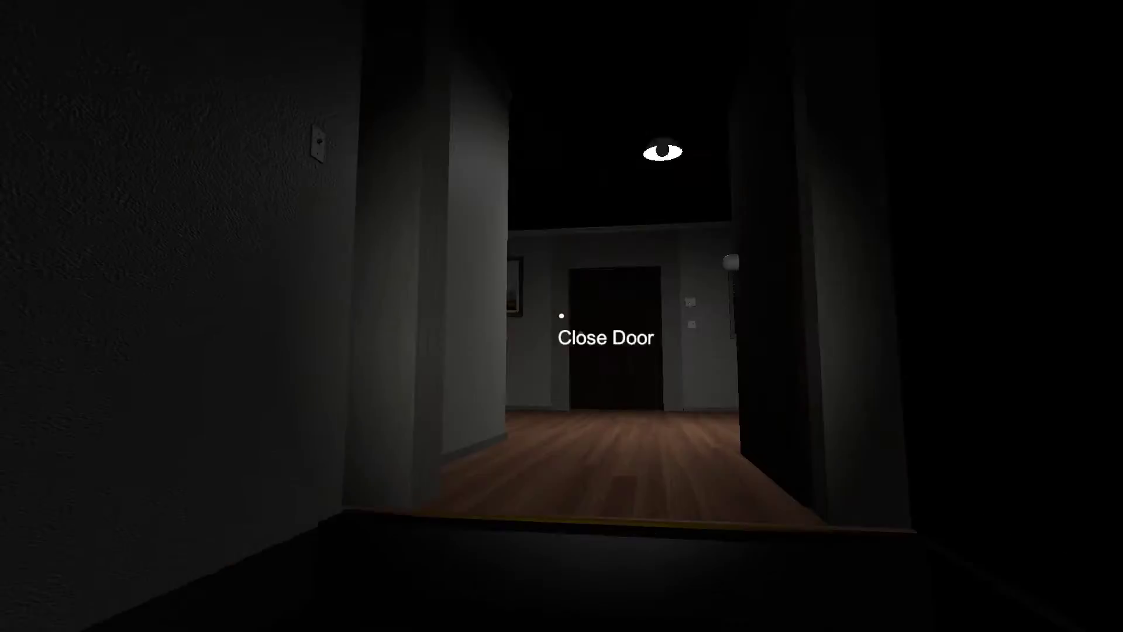
pyautogui.press('w')
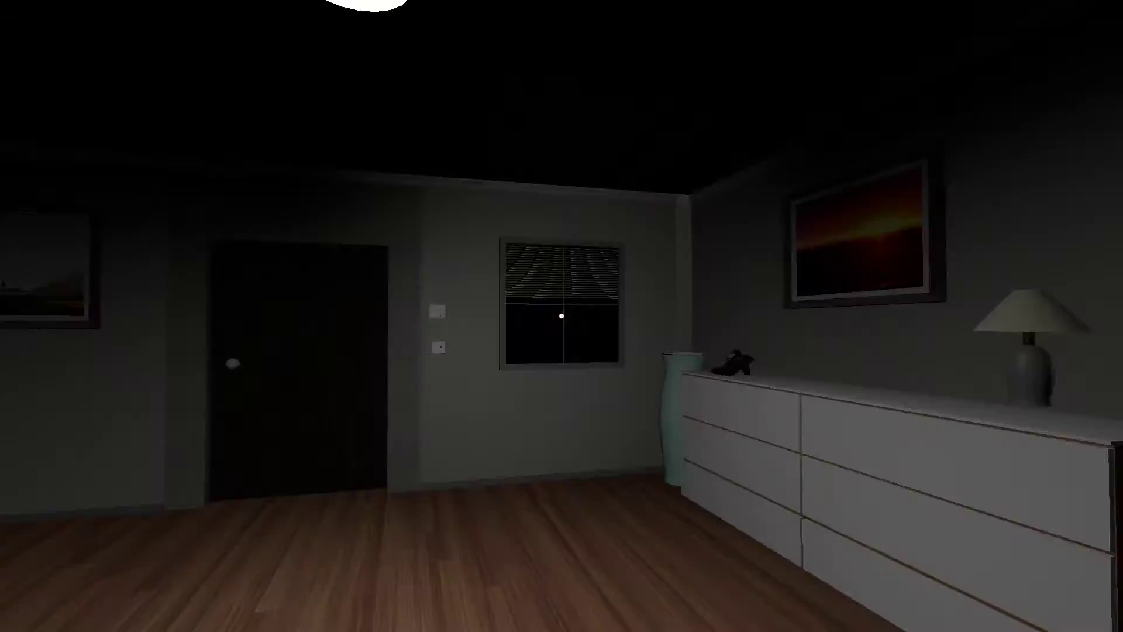
# Walk into the storage room, look up at the mannequin, and back out to the kitchen
pyautogui.press('w')
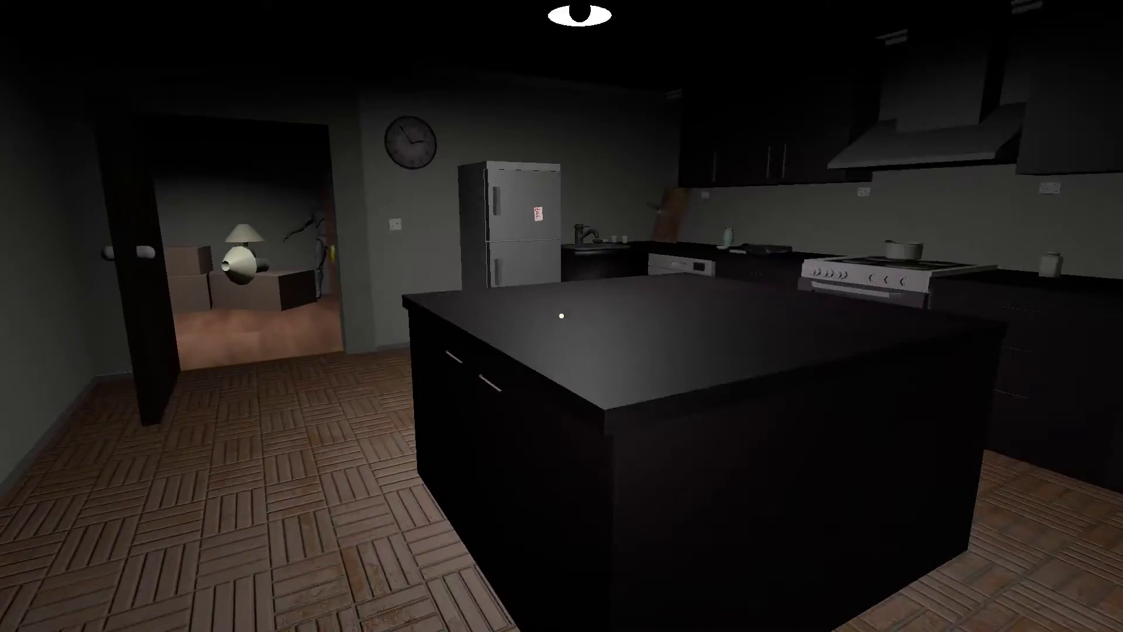
pyautogui.press('w')
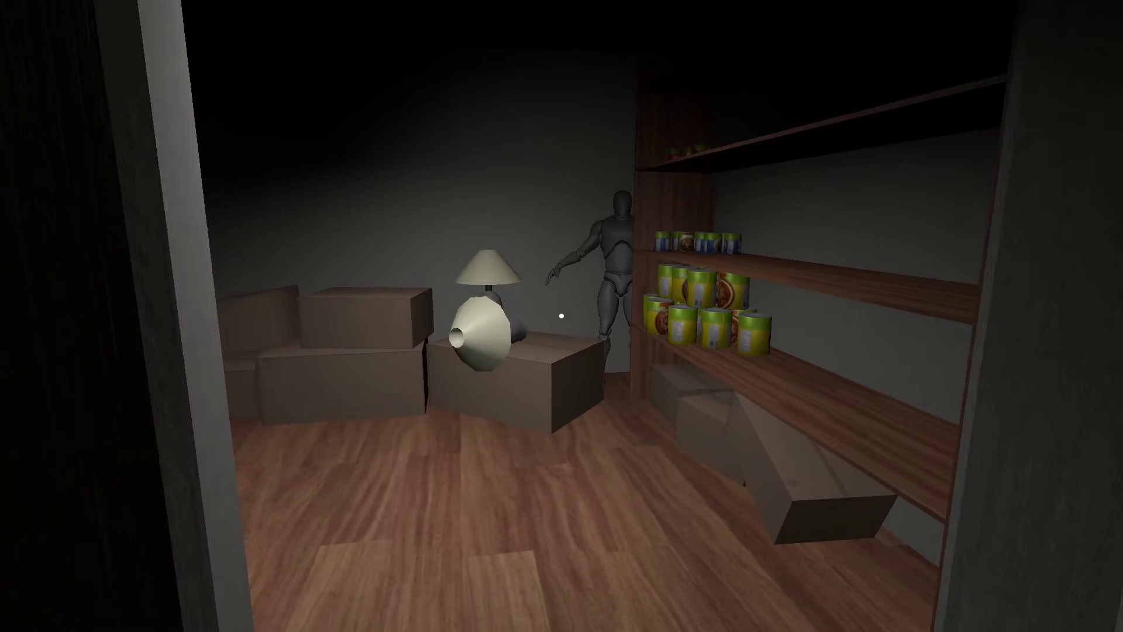
pyautogui.press('w')
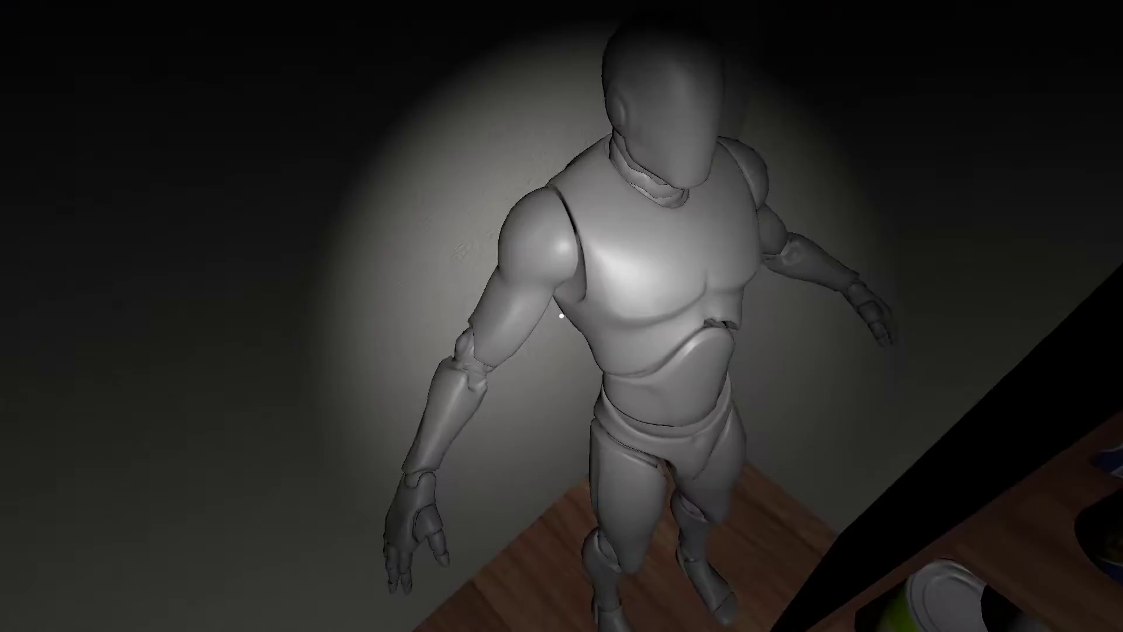
pyautogui.press('s')
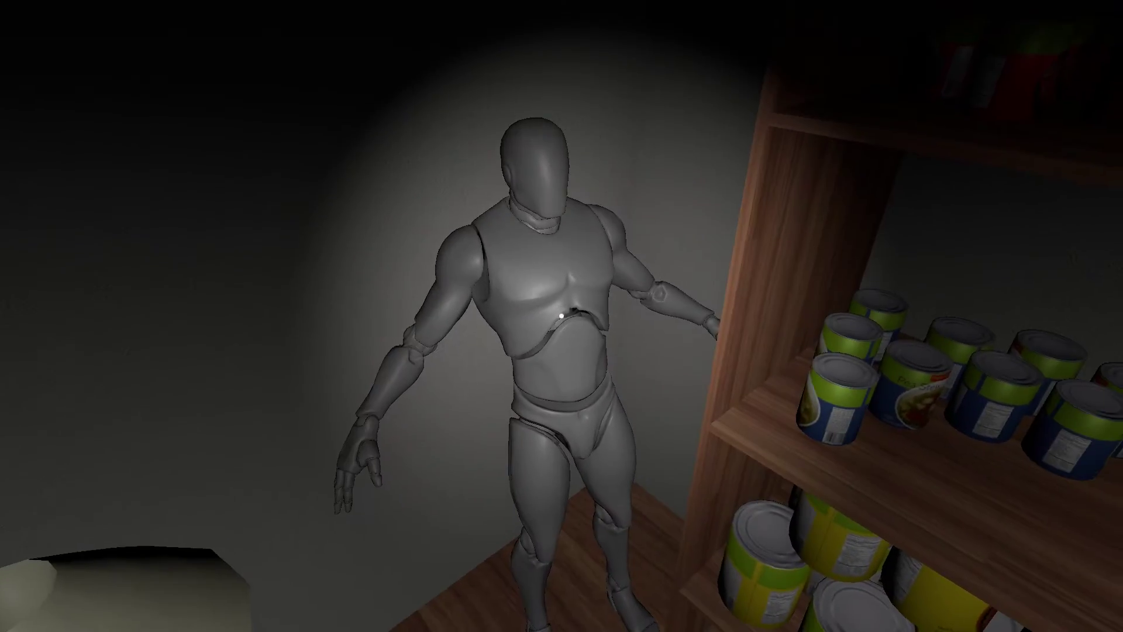
pyautogui.press('w')
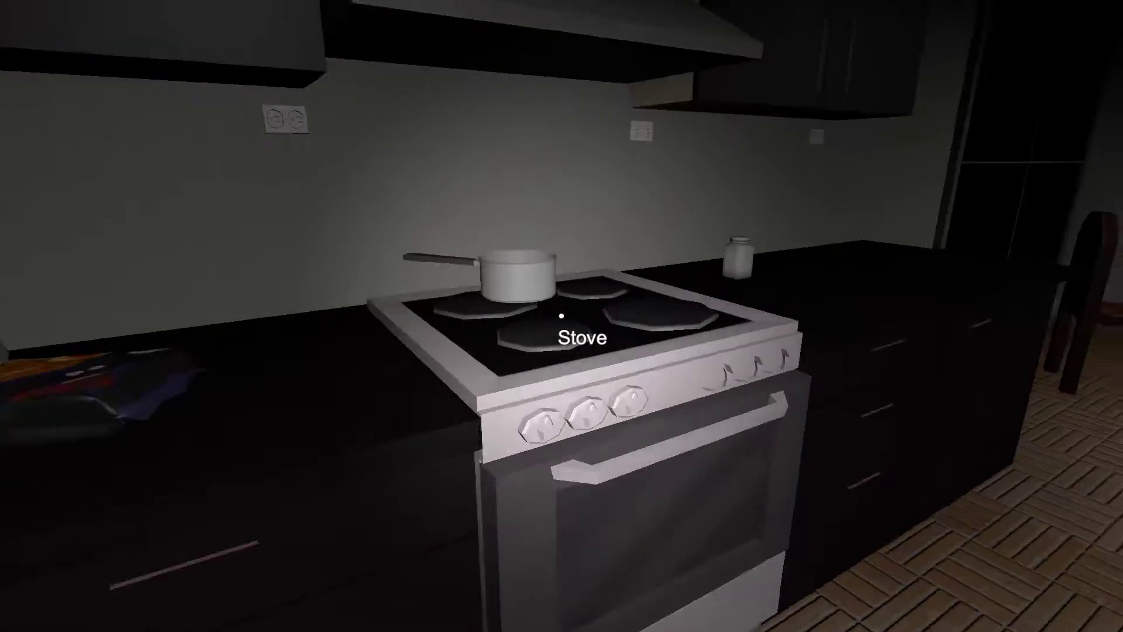
# Fill the pot with water at the sink and set it on the stove
pyautogui.click(562, 316)
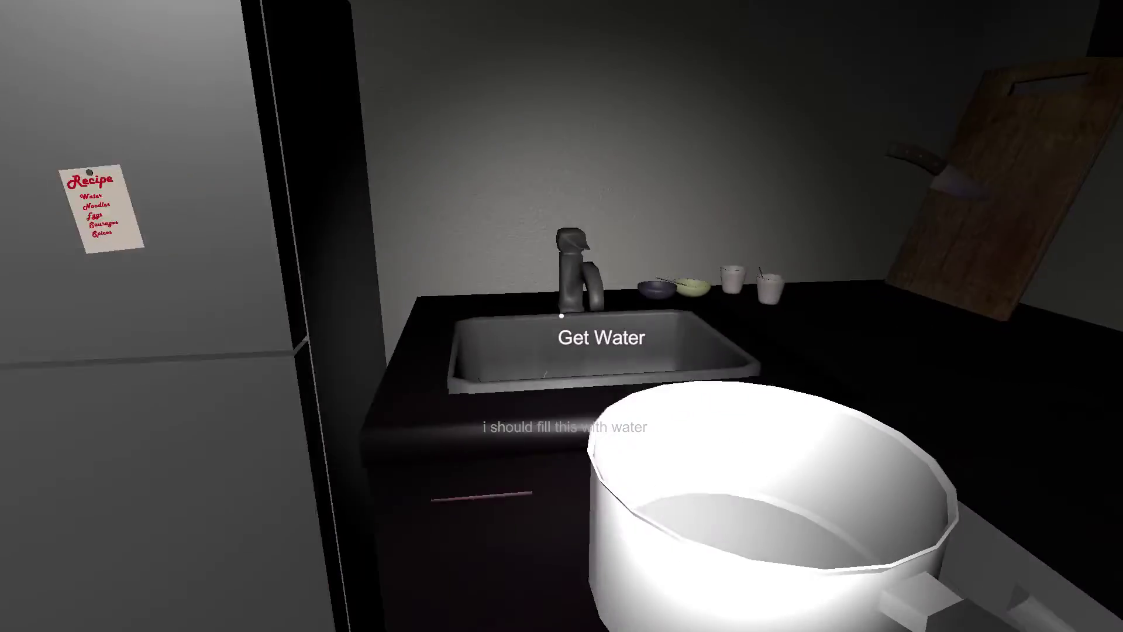
pyautogui.click(561, 316)
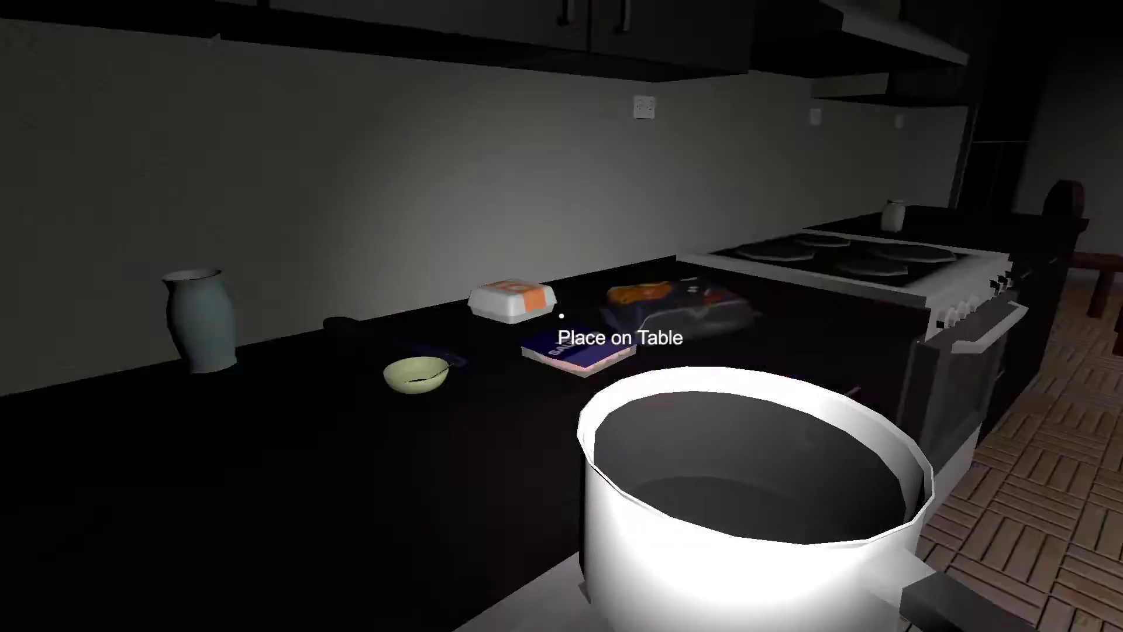
pyautogui.click(561, 317)
# Add the noodle package to the pot, then leave the spoon in it
pyautogui.press('w')
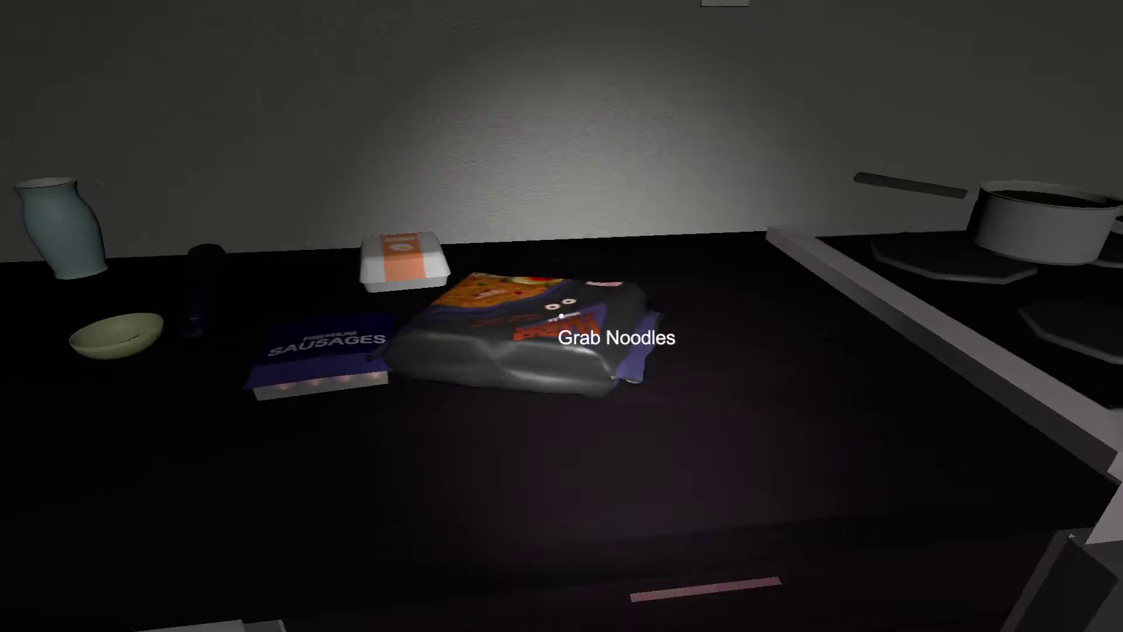
pyautogui.click(563, 316)
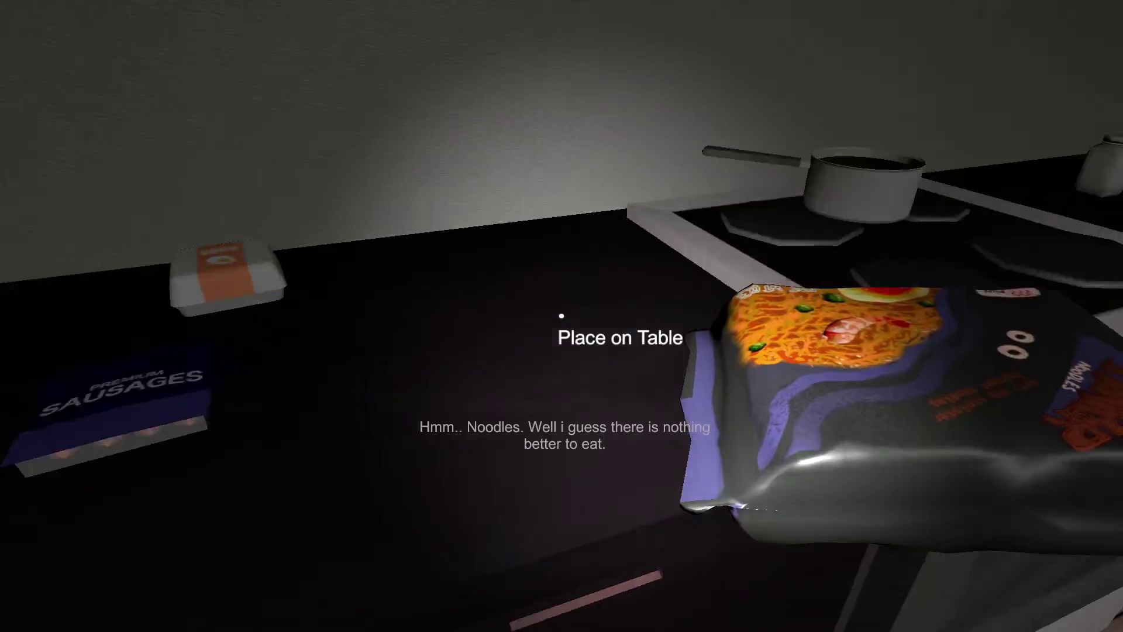
pyautogui.click(562, 317)
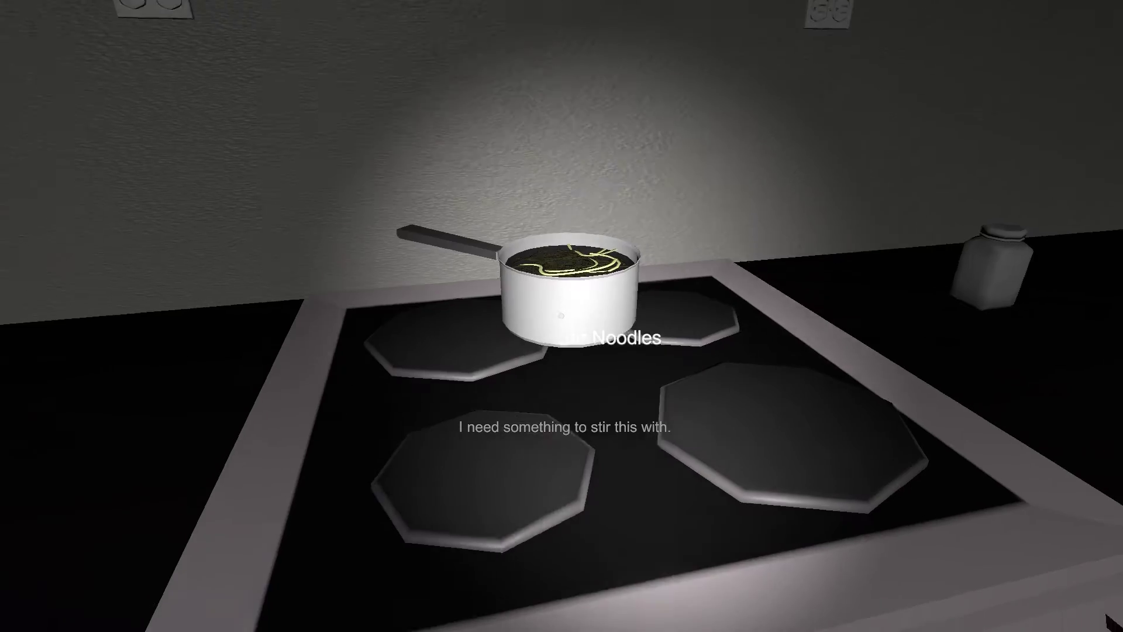
pyautogui.press('w')
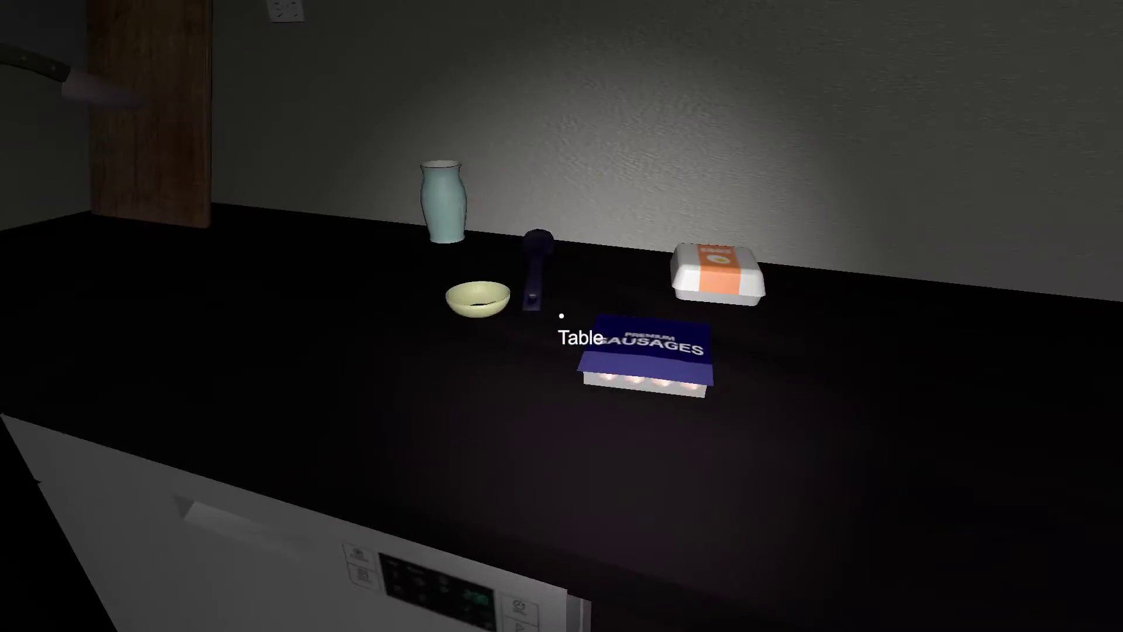
pyautogui.click(561, 315)
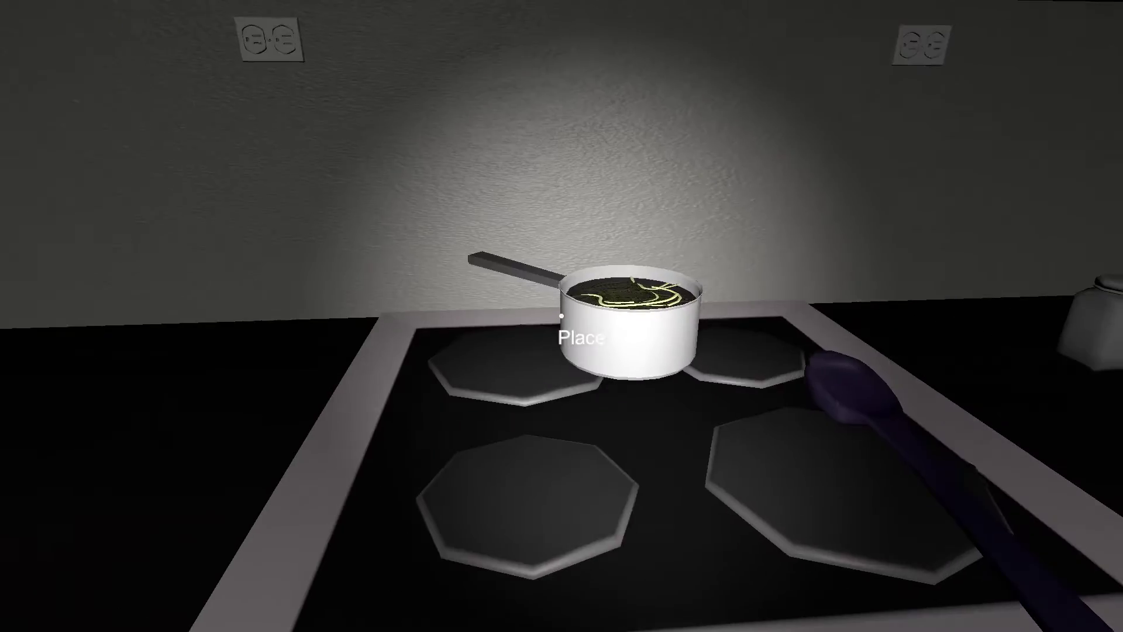
pyautogui.click(562, 314)
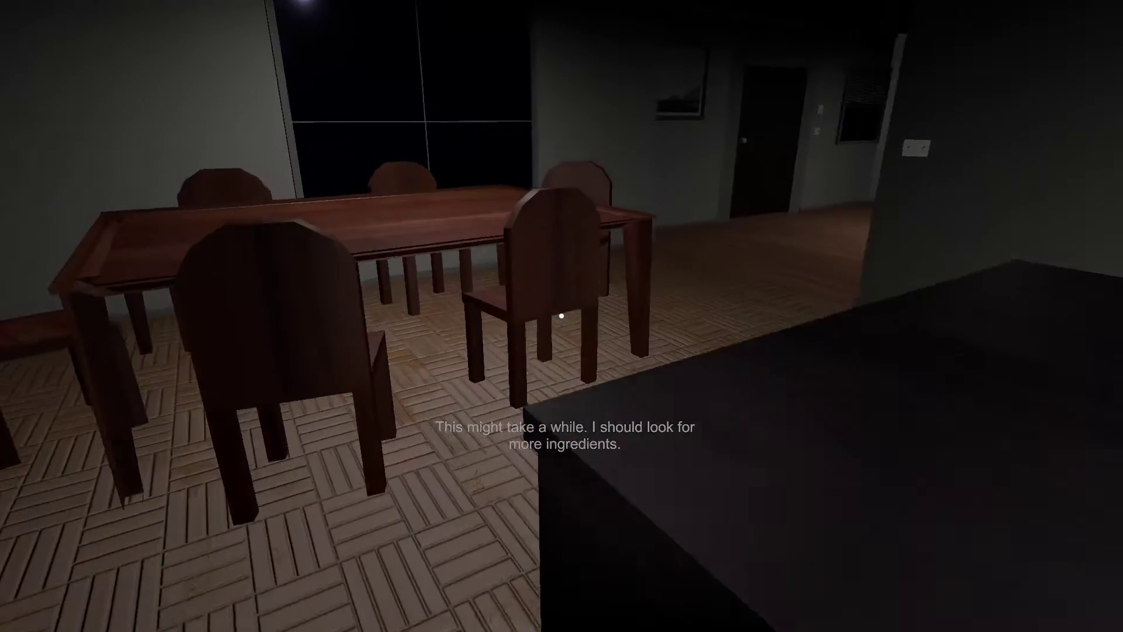
pyautogui.press('w')
pyautogui.press('w')
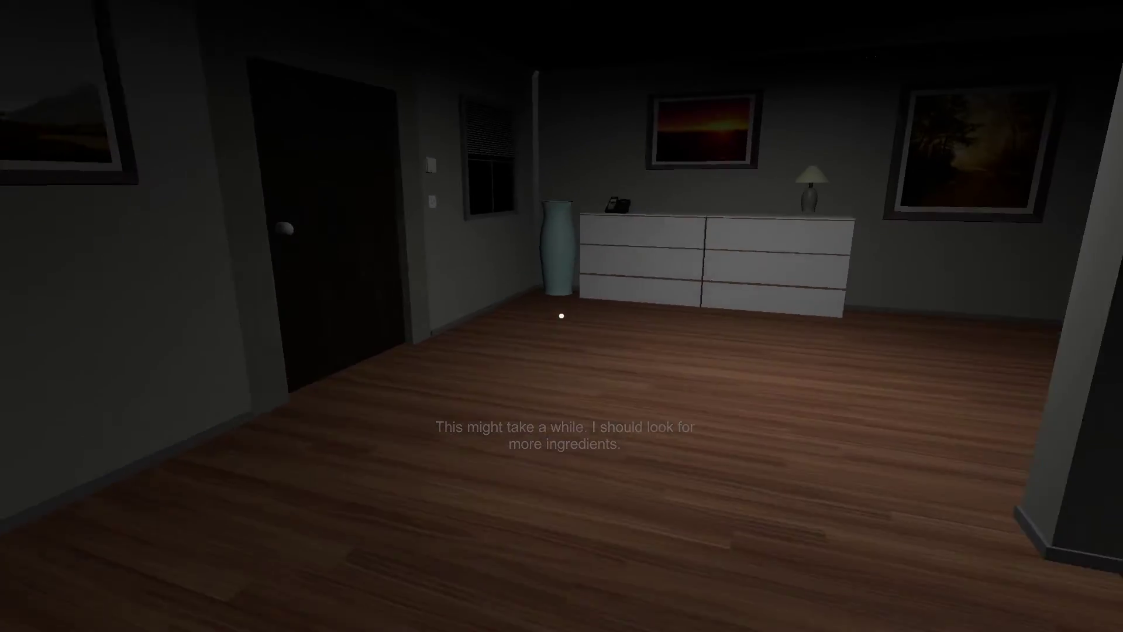
pyautogui.press('f')
pyautogui.press('w')
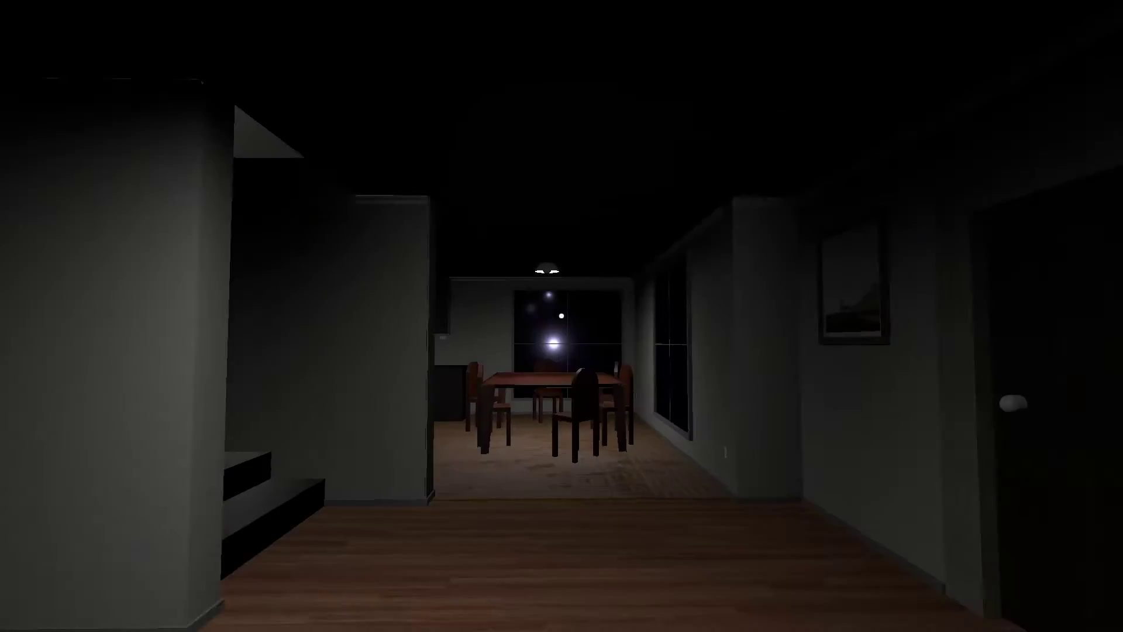
pyautogui.press('w')
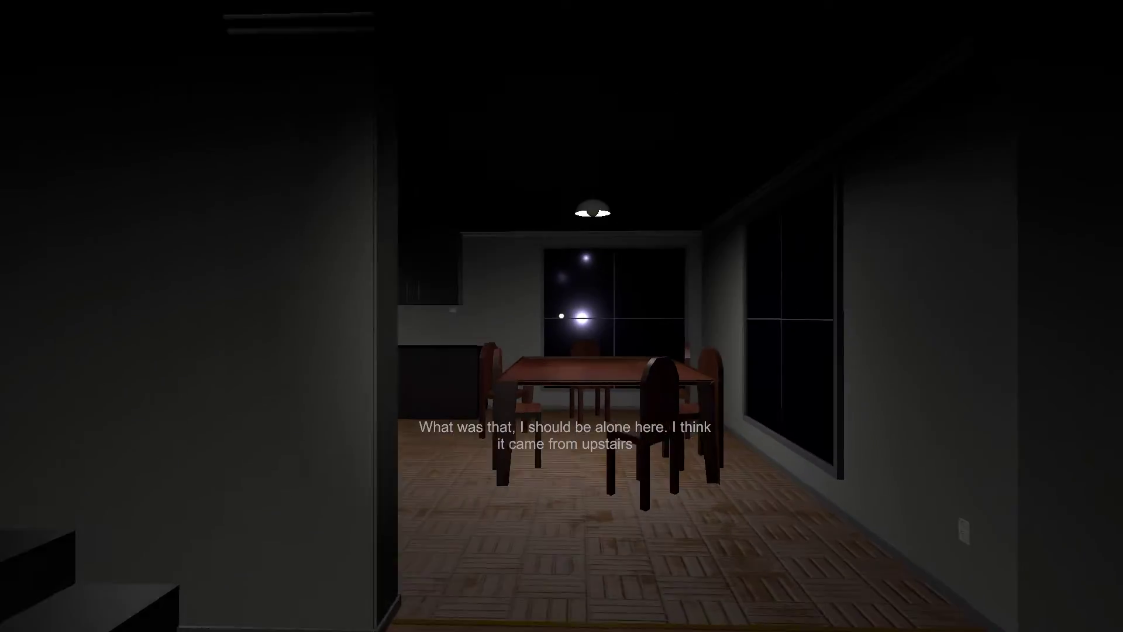
pyautogui.press('w')
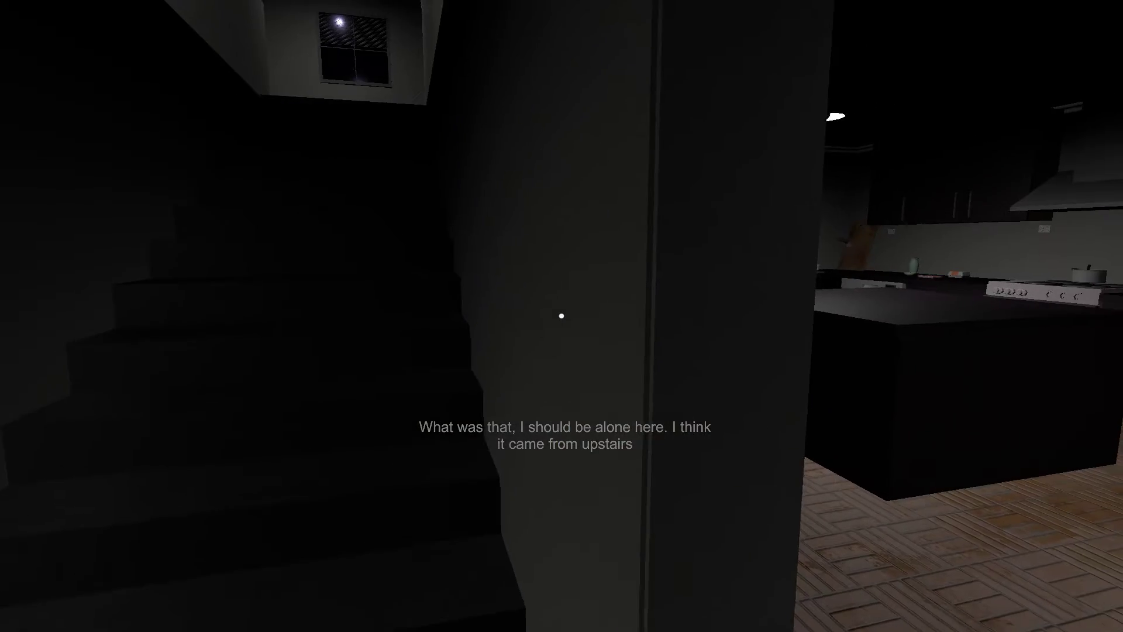
pyautogui.press('w')
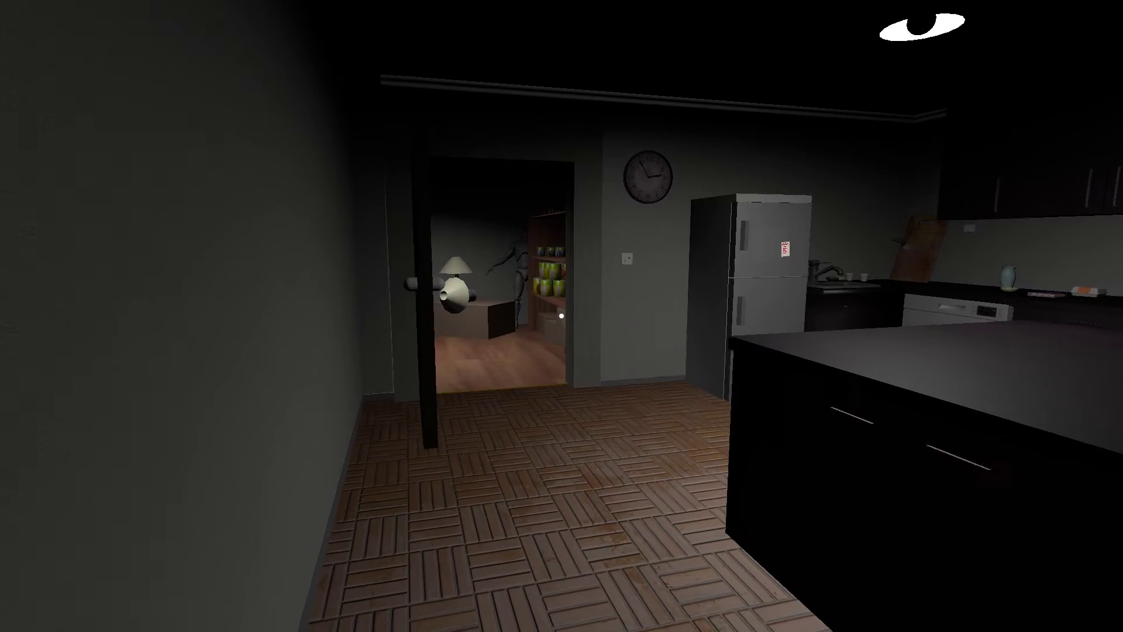
pyautogui.press('w')
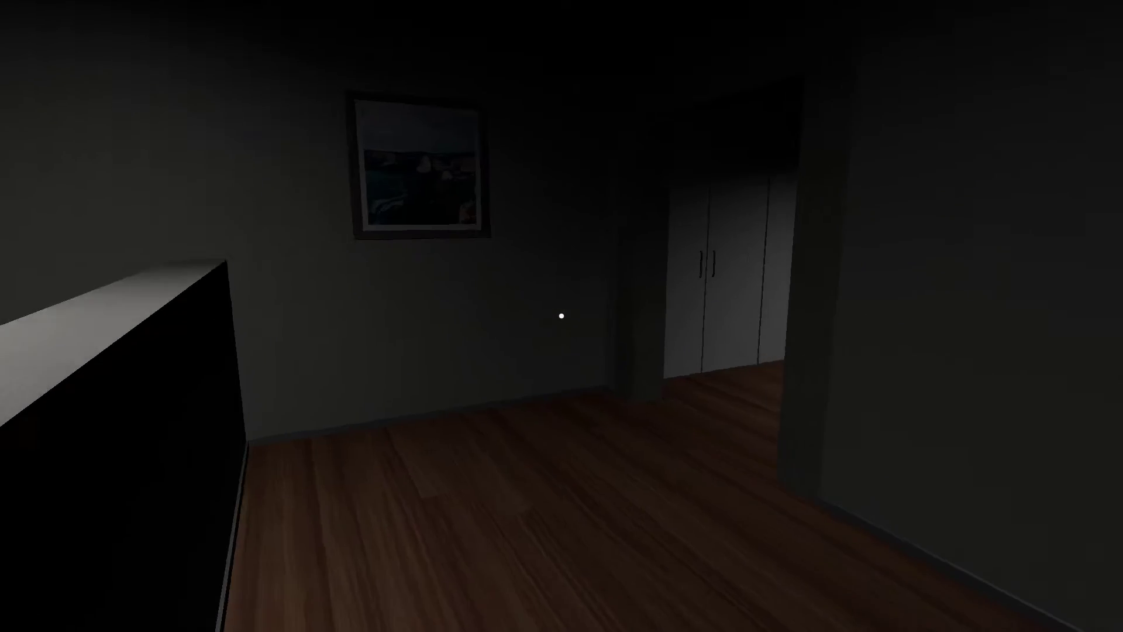
pyautogui.press('w')
pyautogui.press('w')
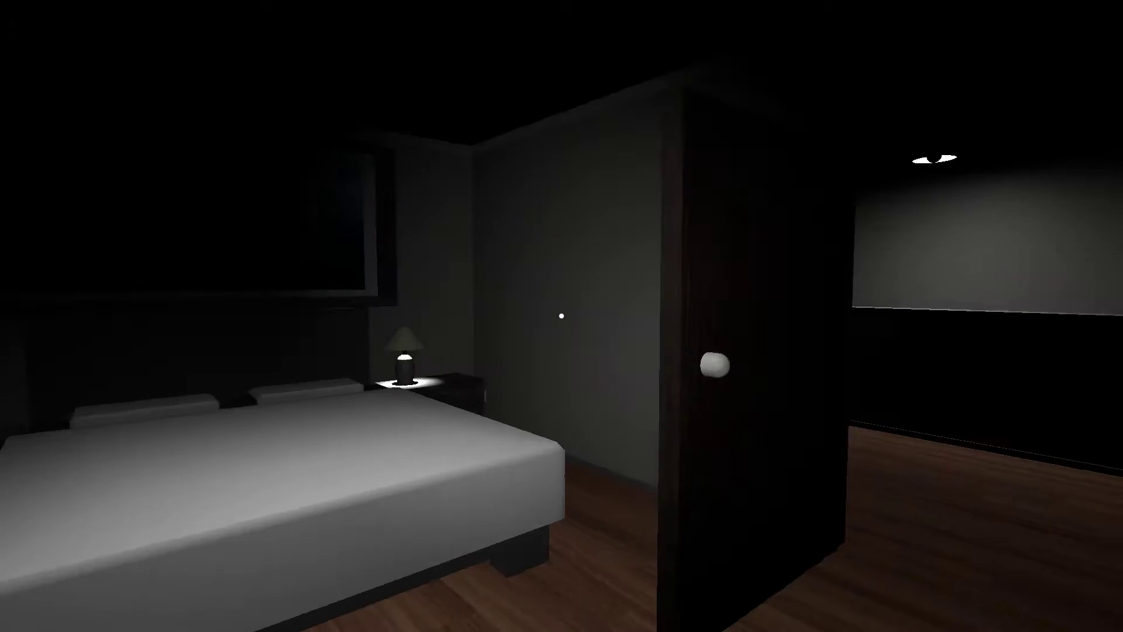
pyautogui.press('w')
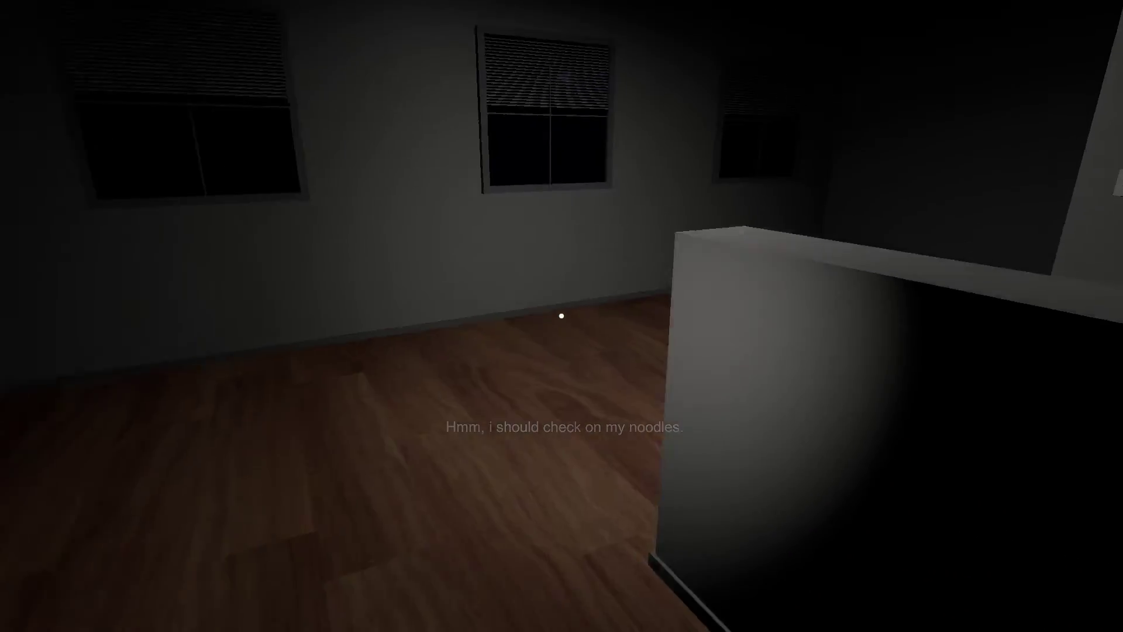
pyautogui.press('w')
pyautogui.press('w')
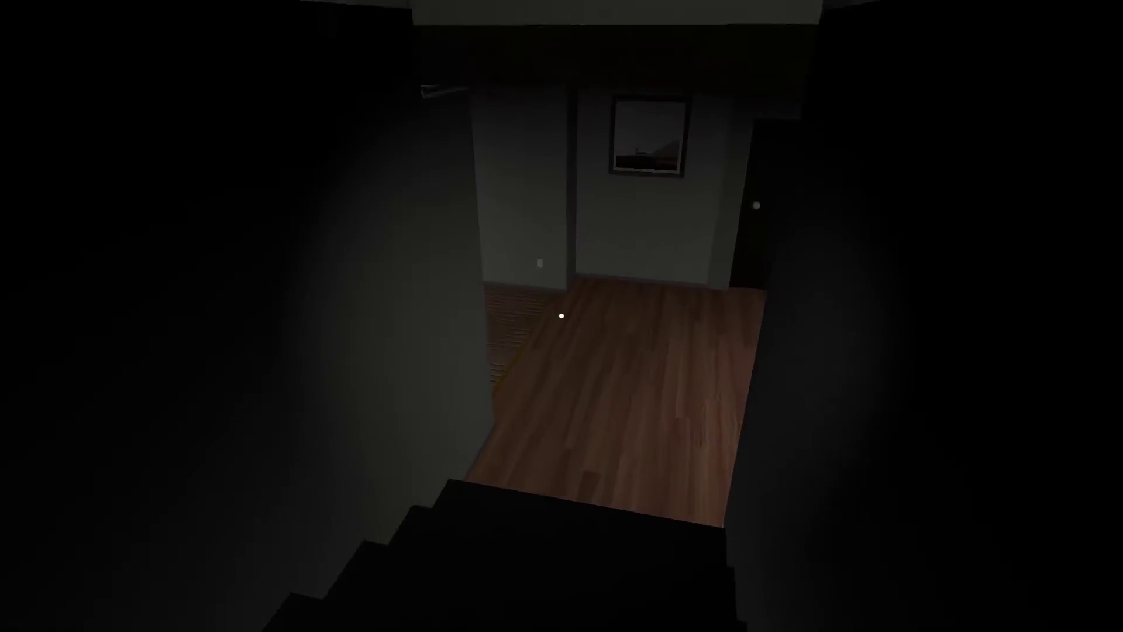
# Walk up to the stove and stir the cooking noodles
pyautogui.press('w')
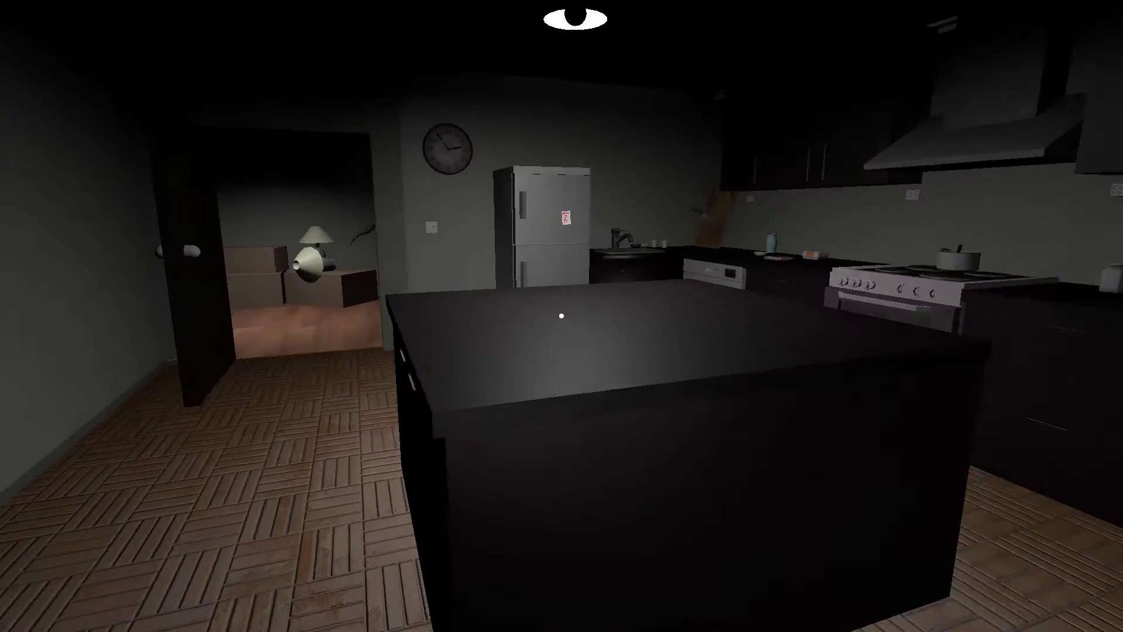
pyautogui.press('w')
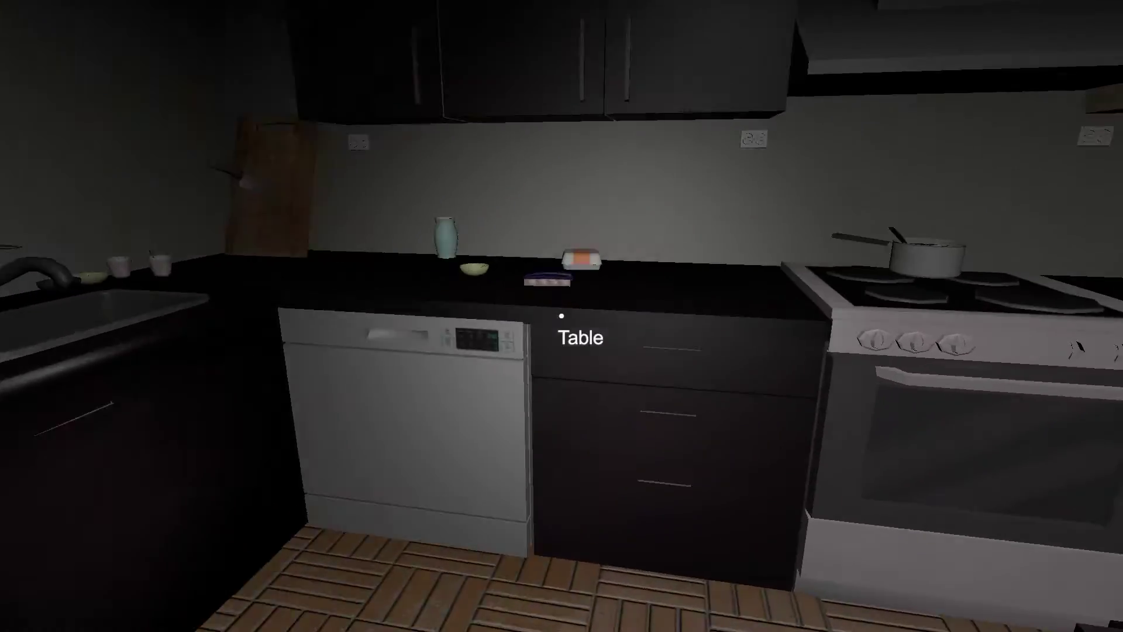
pyautogui.press('e')
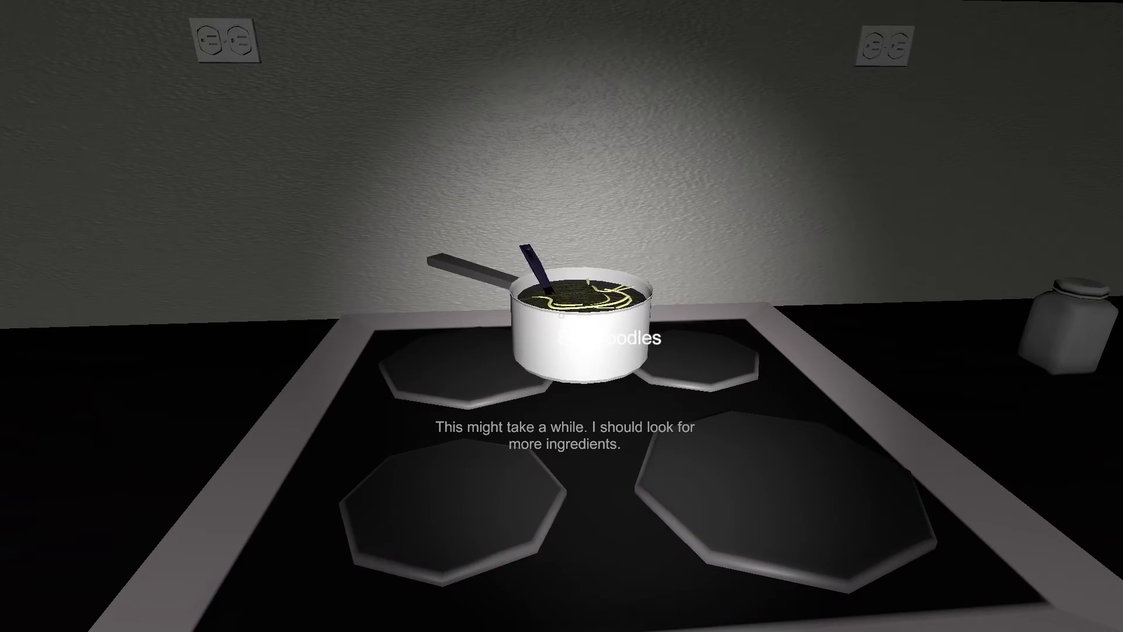
pyautogui.press('a')
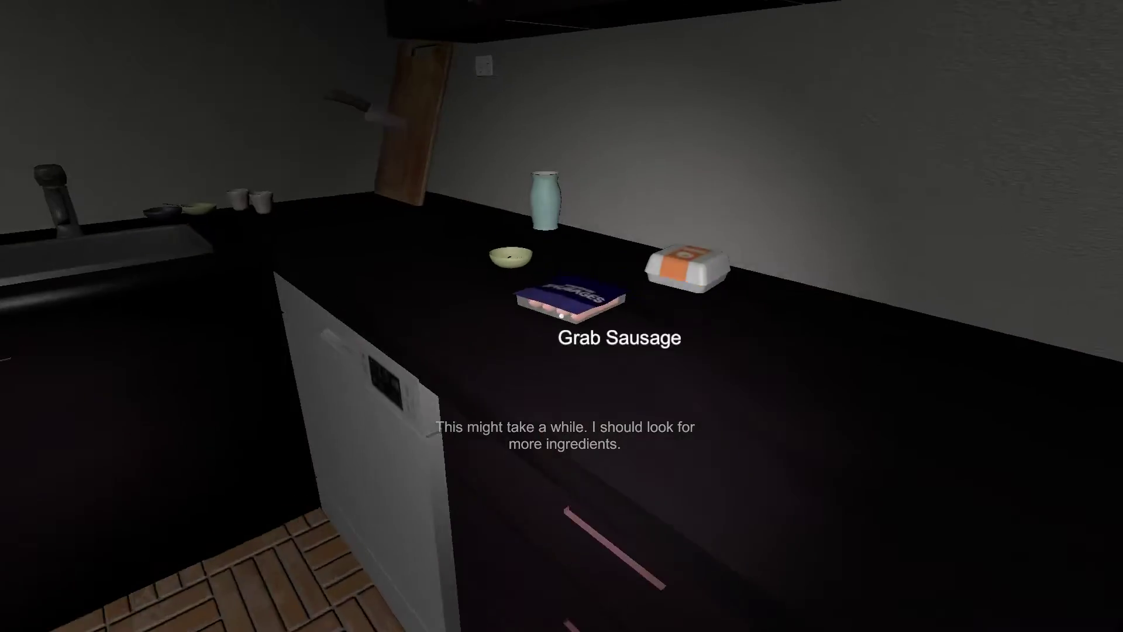
# Add the sausages and eggs to the pot, then head into the dining room
pyautogui.press('e')
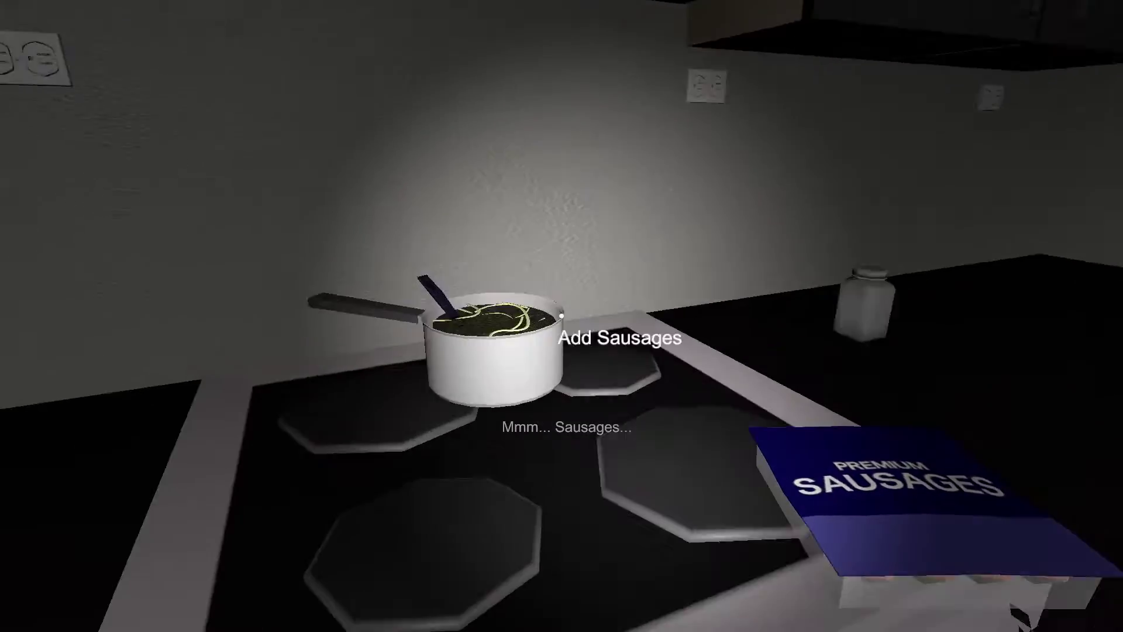
pyautogui.press('e')
pyautogui.press('e')
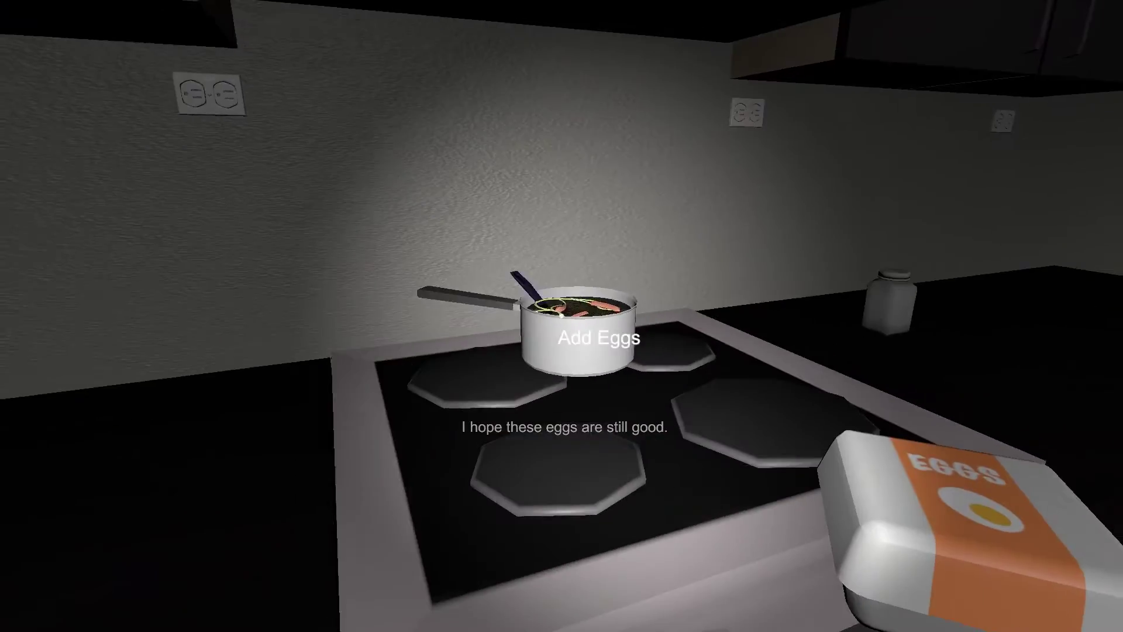
pyautogui.press('e')
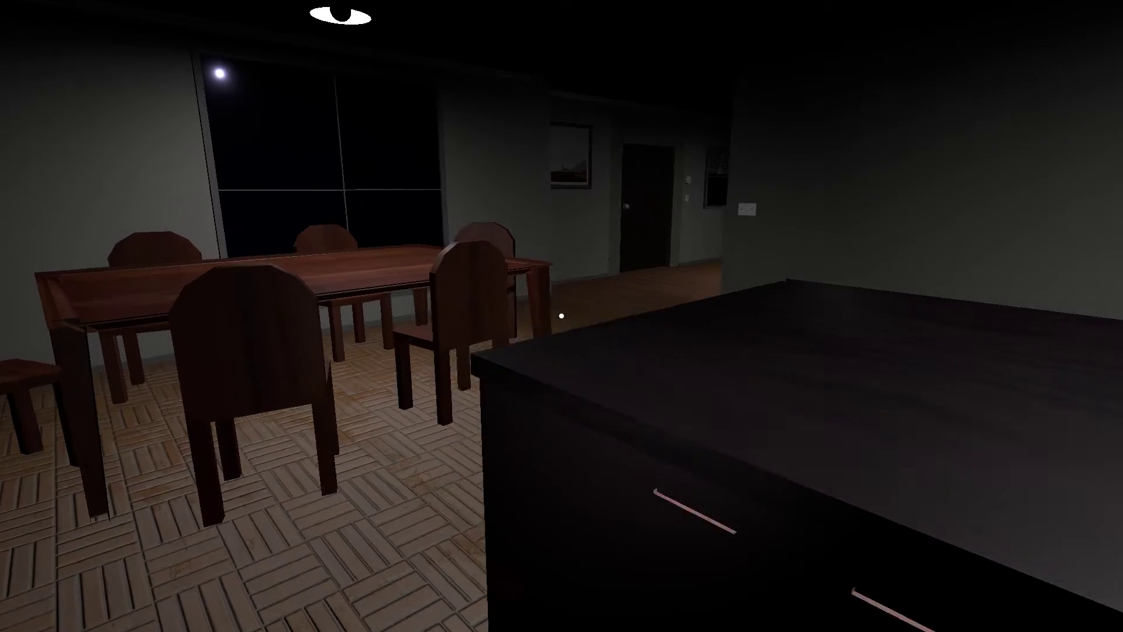
pyautogui.press('w')
pyautogui.press('w')
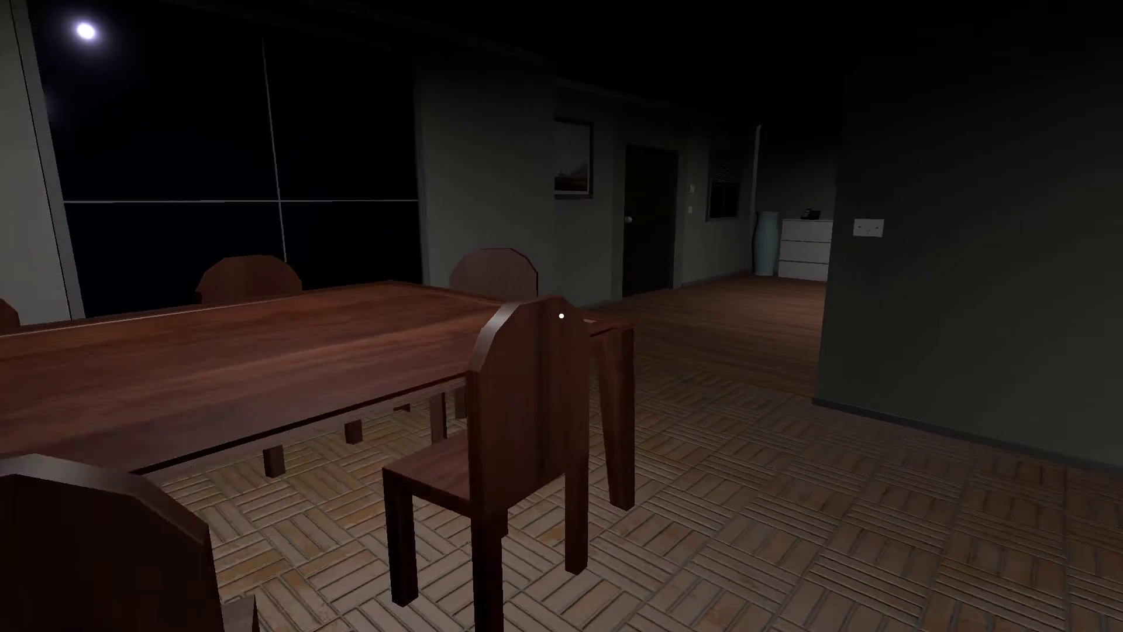
pyautogui.press('w')
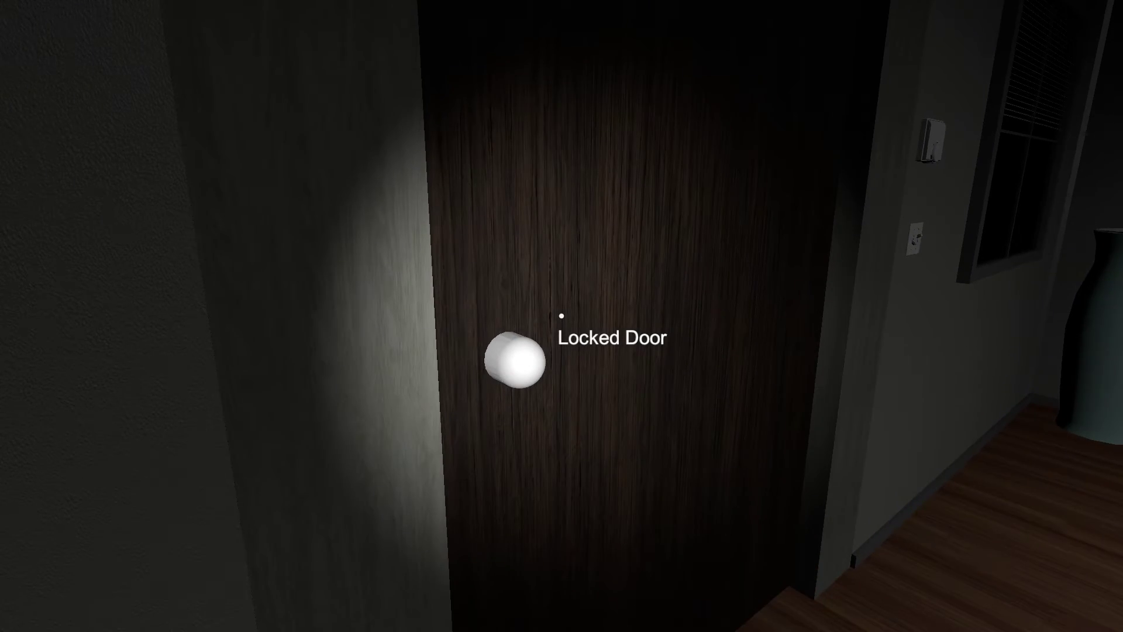
# Walk past the white dresser room and kitchen island, then return to the hallway
pyautogui.press('w')
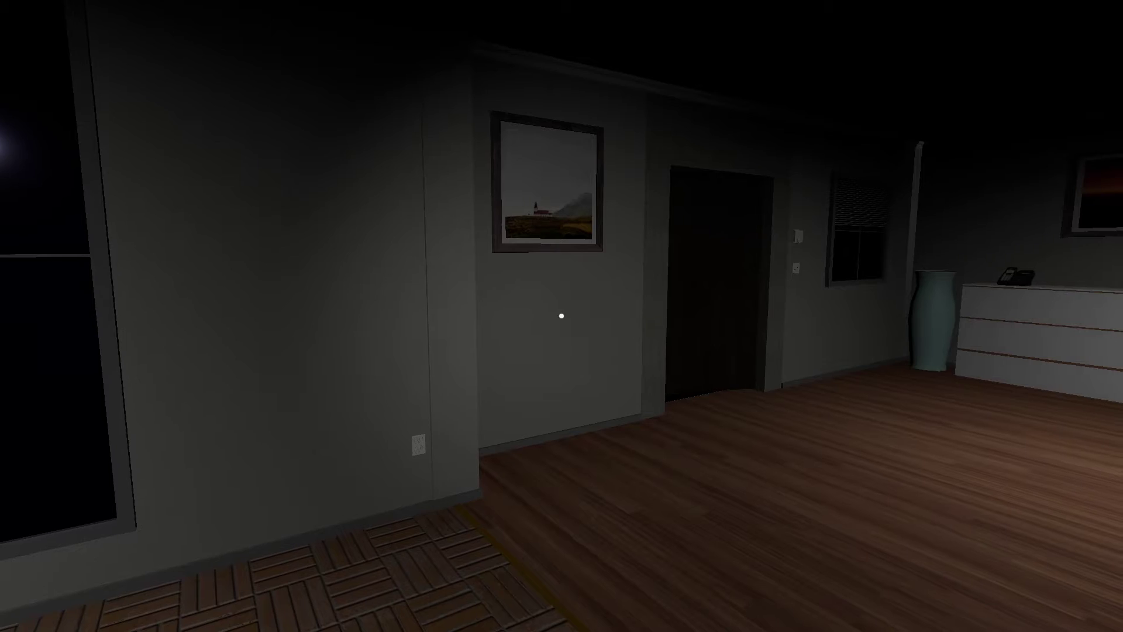
pyautogui.press('w')
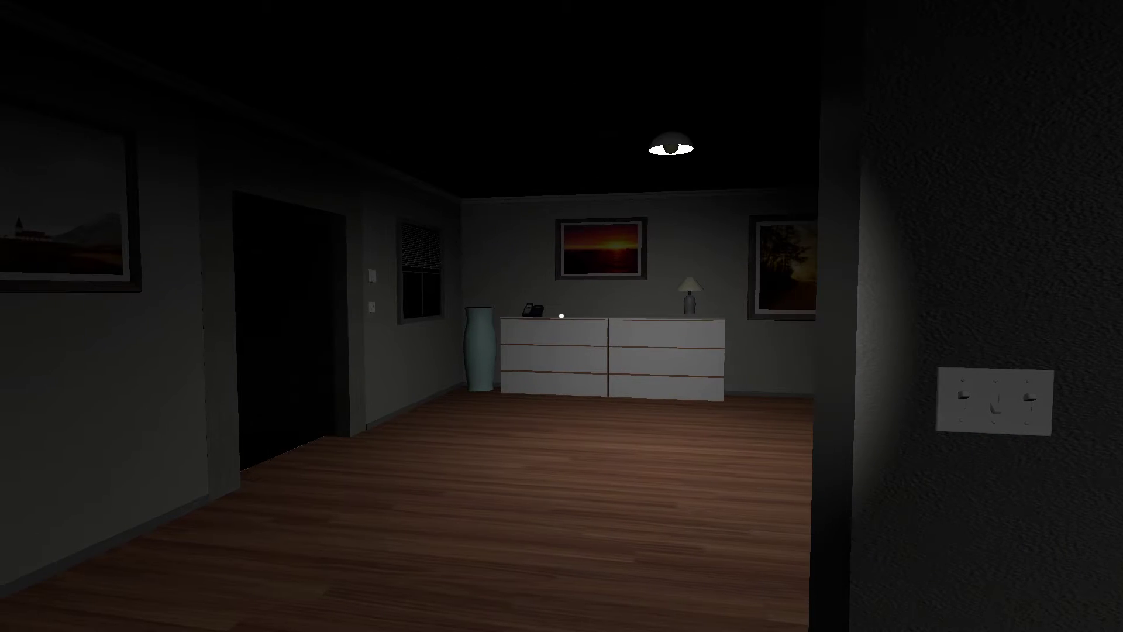
pyautogui.press('w')
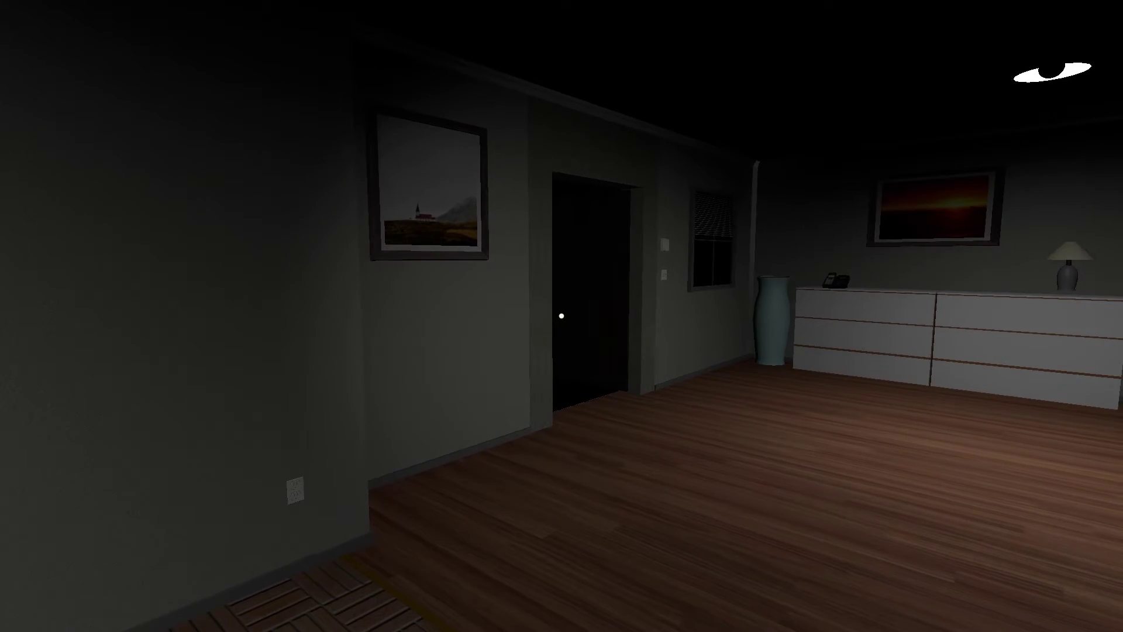
pyautogui.press('w')
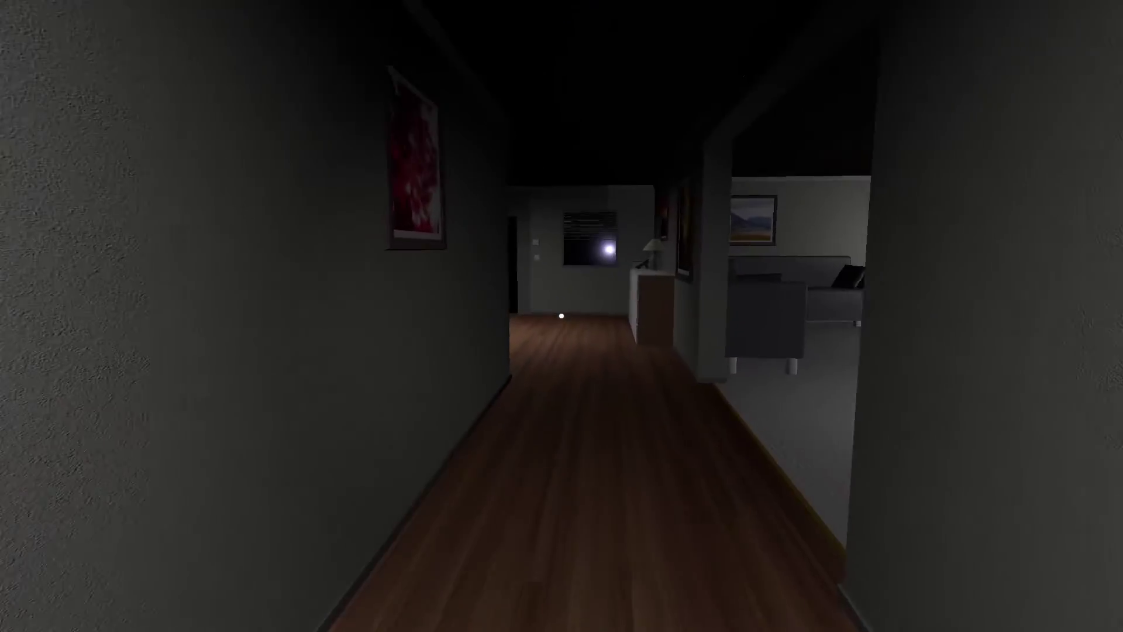
pyautogui.press('w')
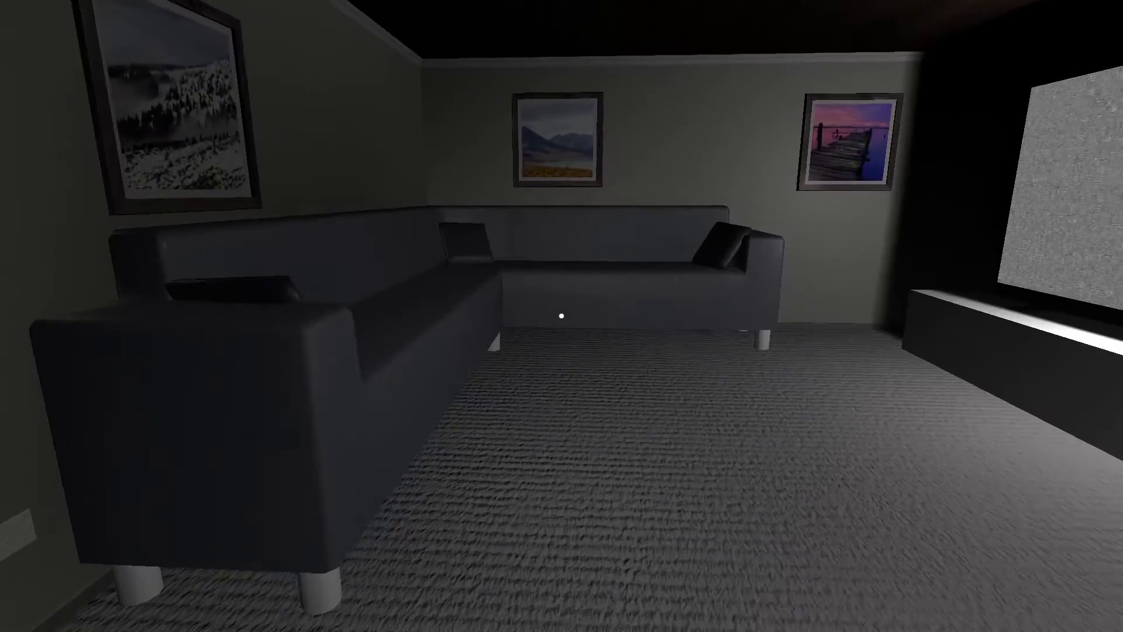
# Explore the hallway and bedroom, trying the bed along the way
pyautogui.press('w')
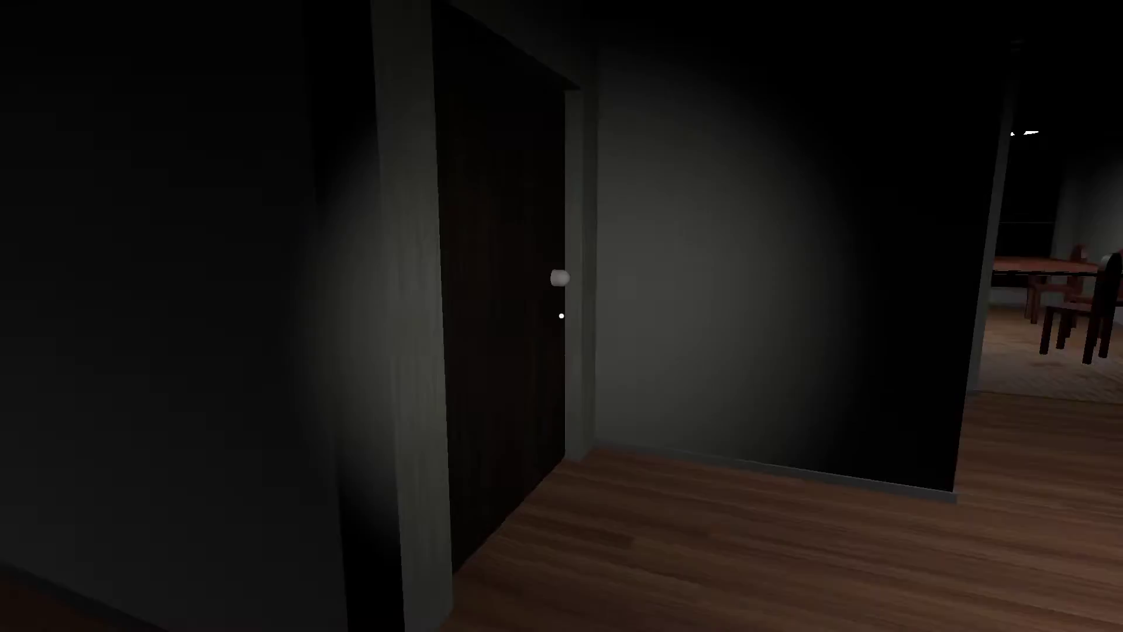
pyautogui.click(561, 316)
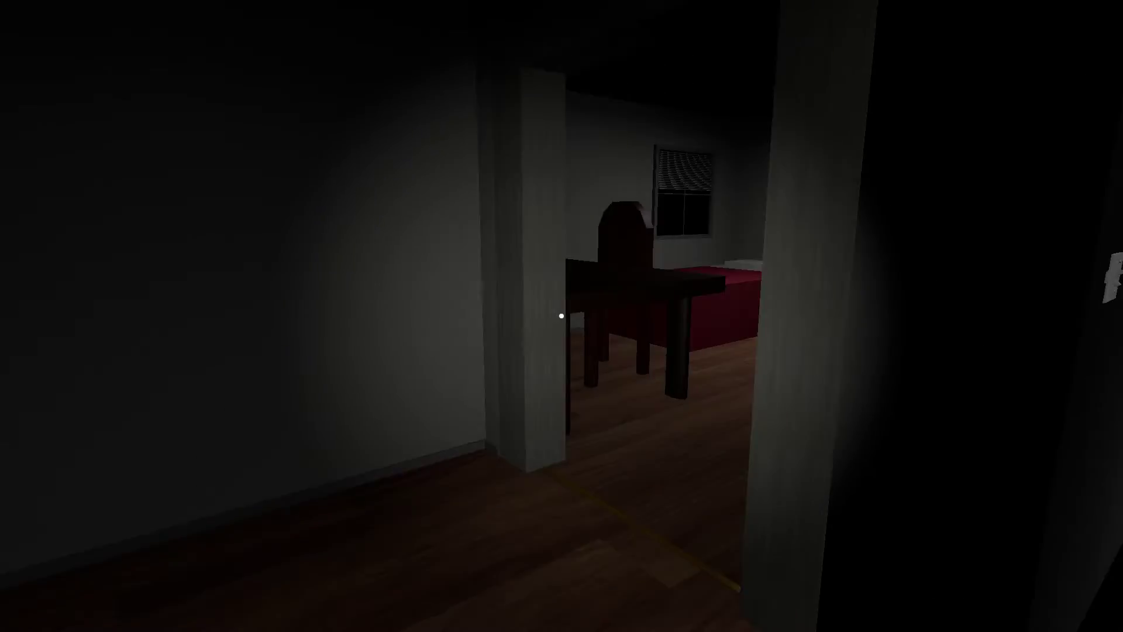
pyautogui.press('w')
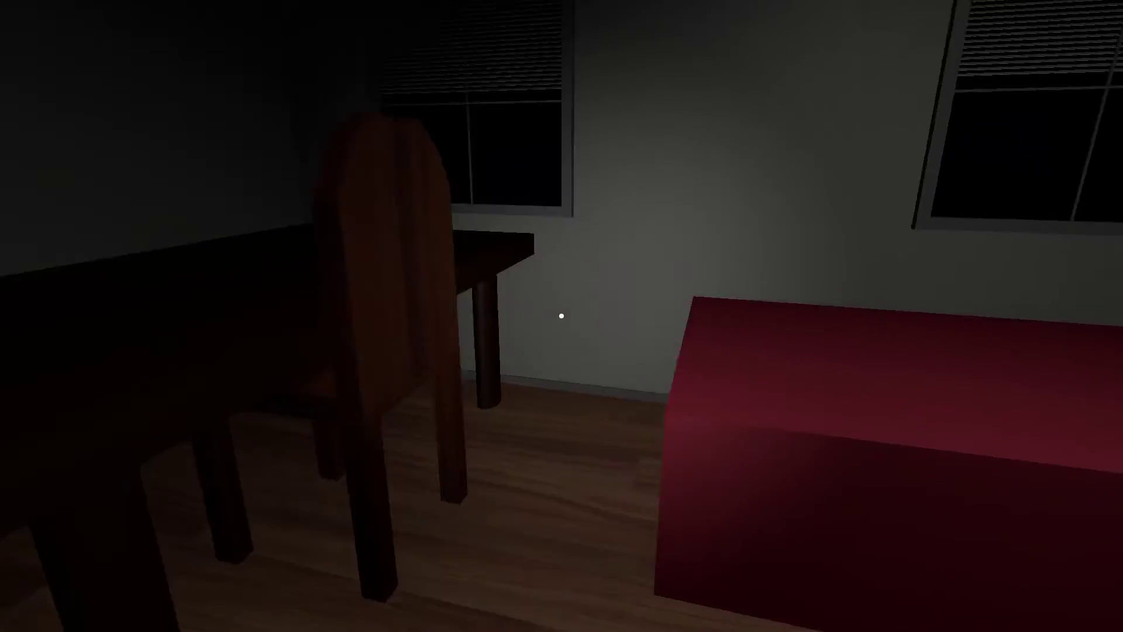
pyautogui.click(562, 316)
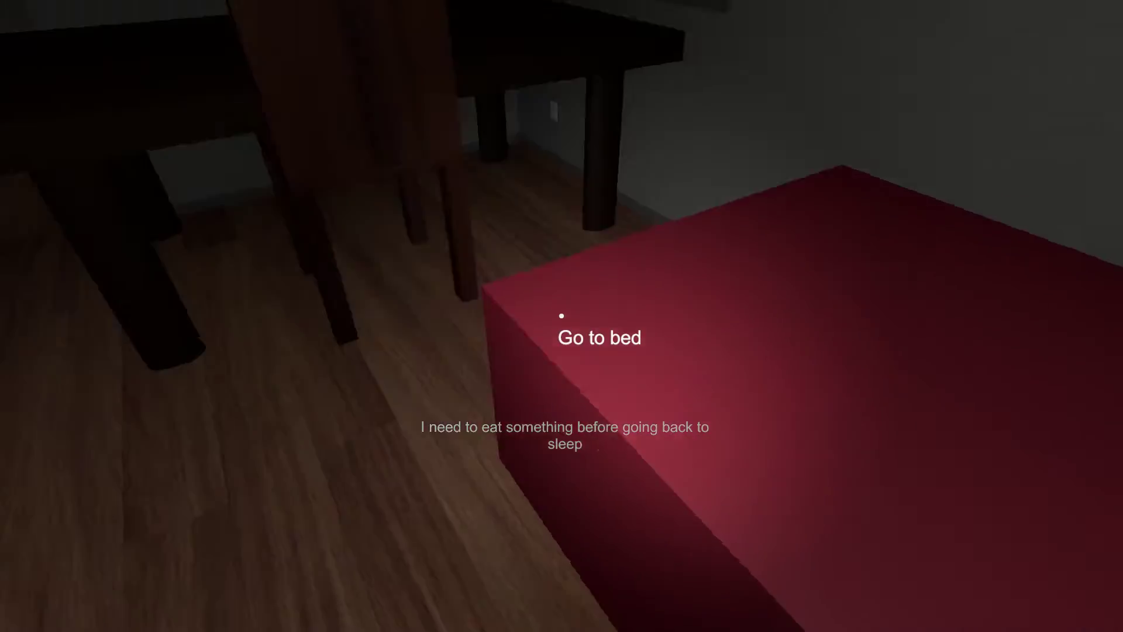
pyautogui.press('w')
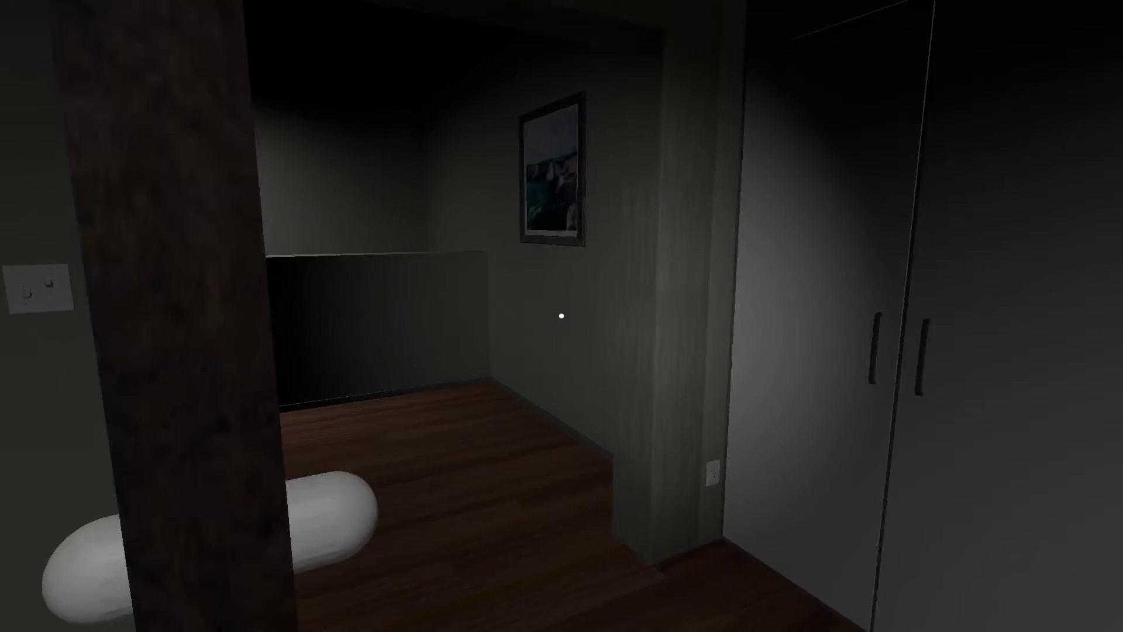
# Walk the upstairs hallway, go downstairs, and try the locked dark door
pyautogui.press('w')
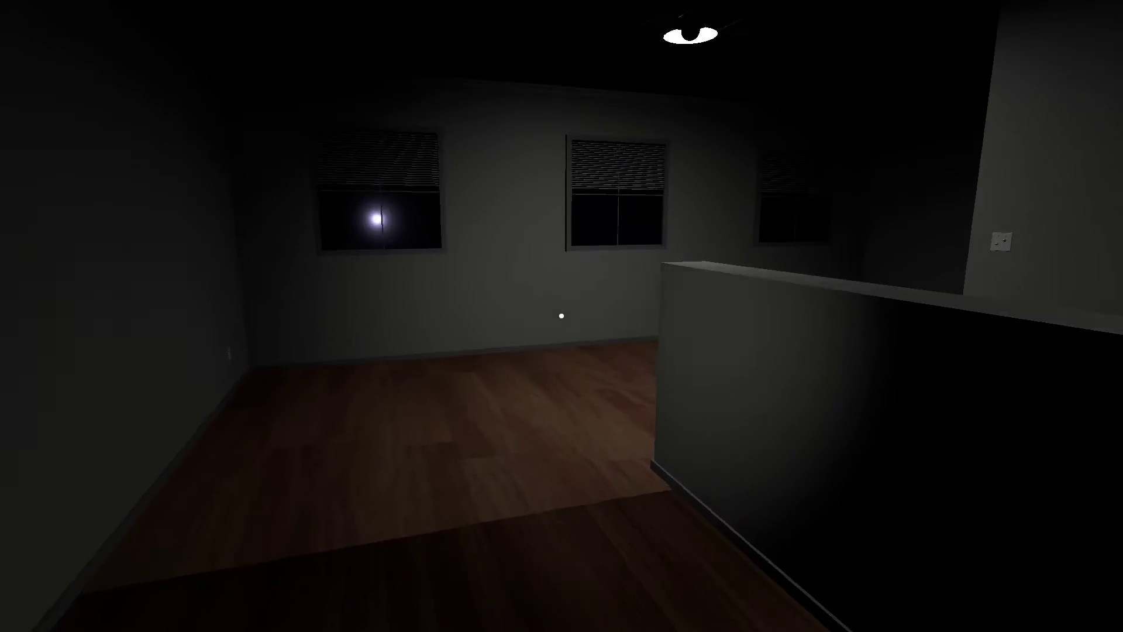
pyautogui.press('w')
pyautogui.press('w')
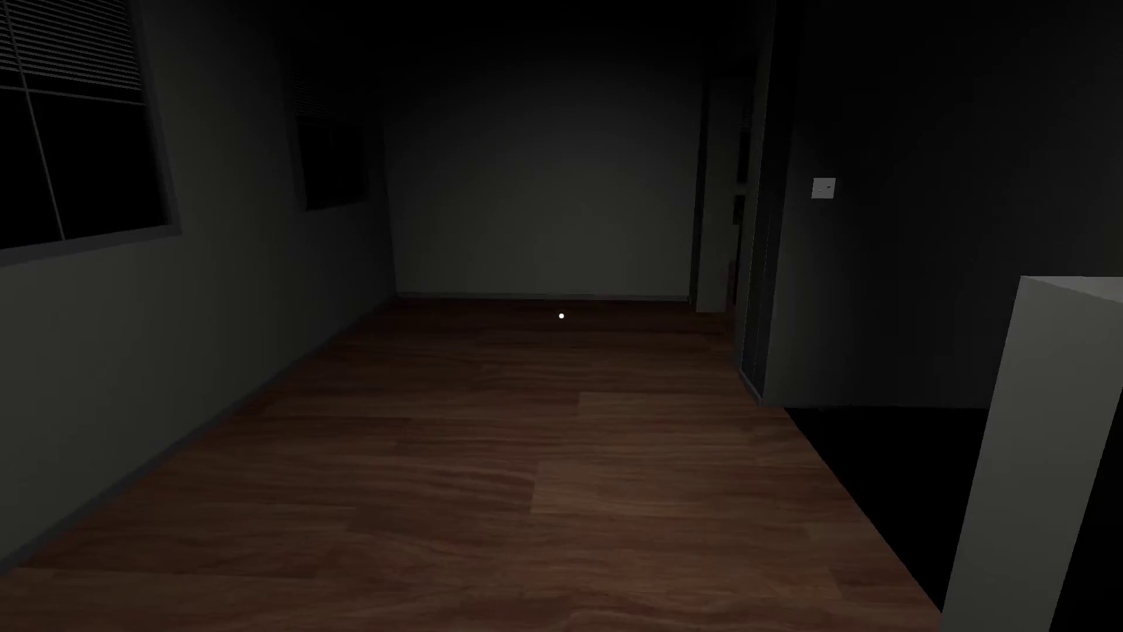
pyautogui.press('w')
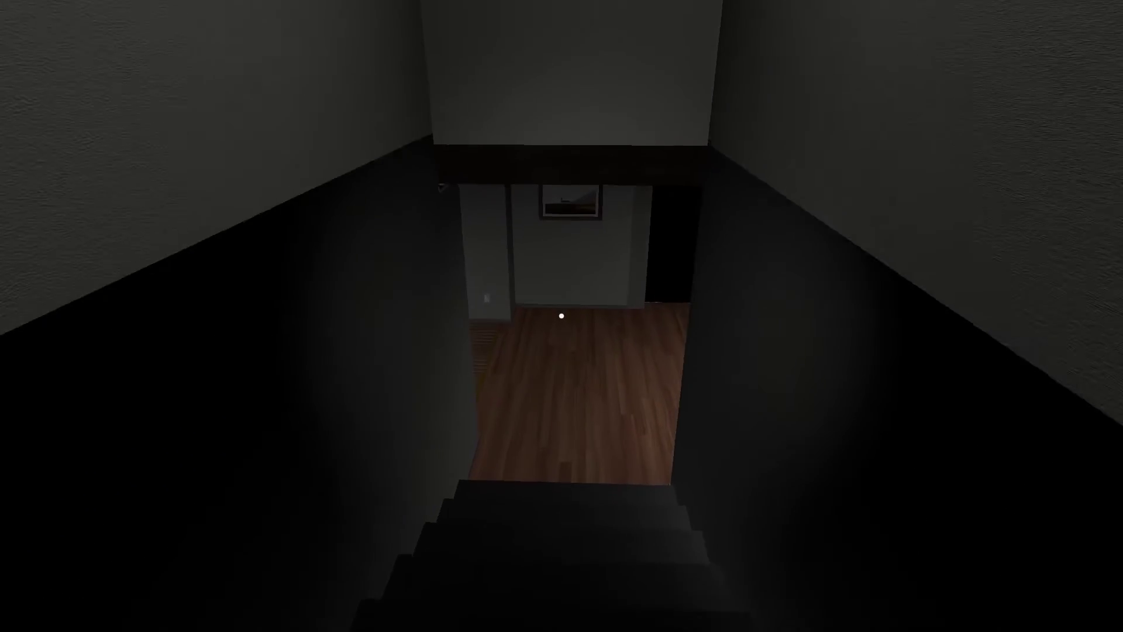
pyautogui.press('w')
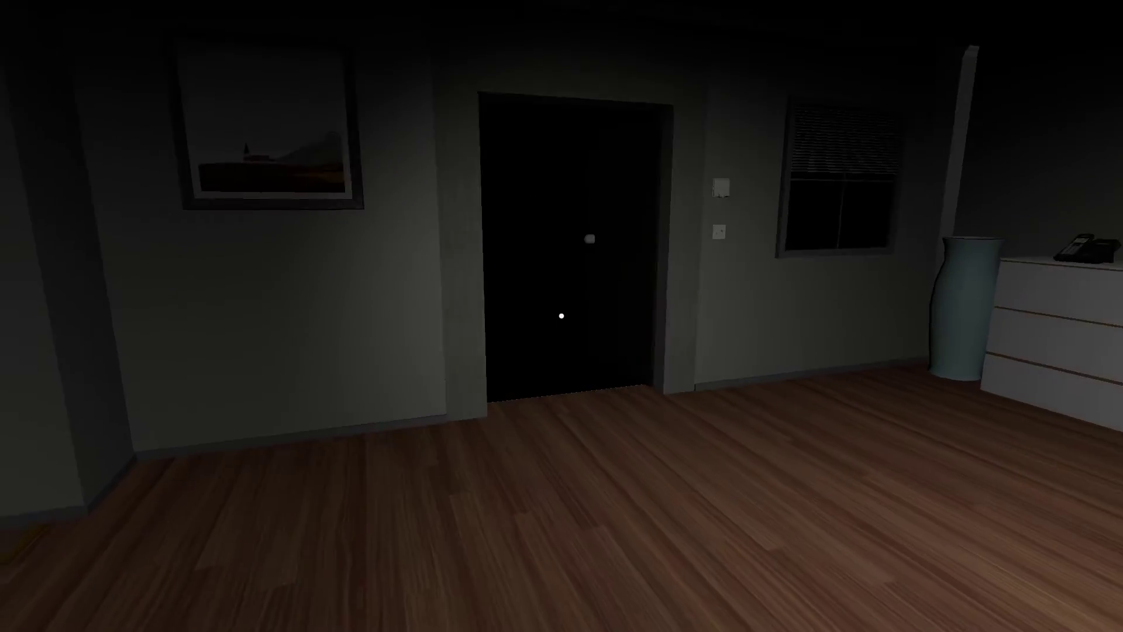
pyautogui.press('w')
pyautogui.click(562, 315)
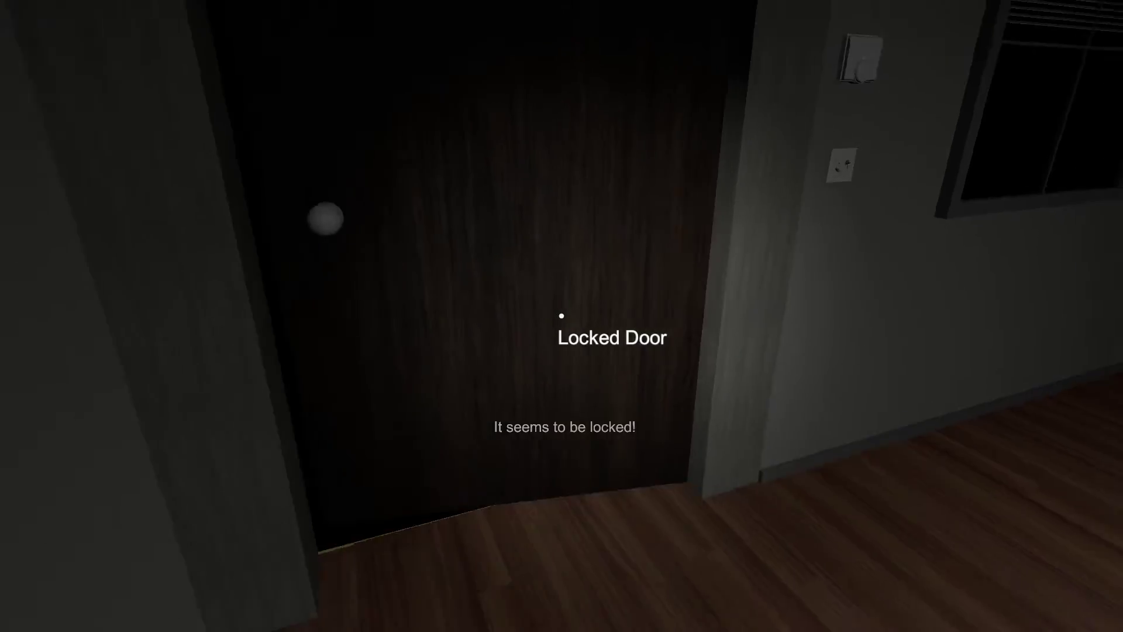
# Return through the kitchen and pick up the Onion Spice jar
pyautogui.press('a')
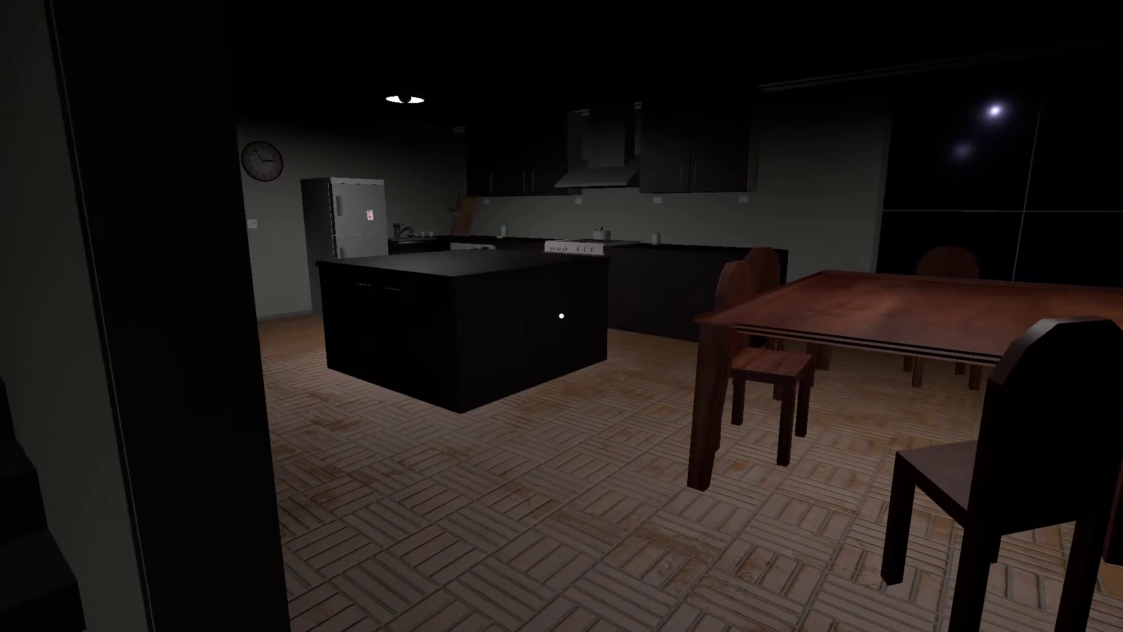
pyautogui.press('w')
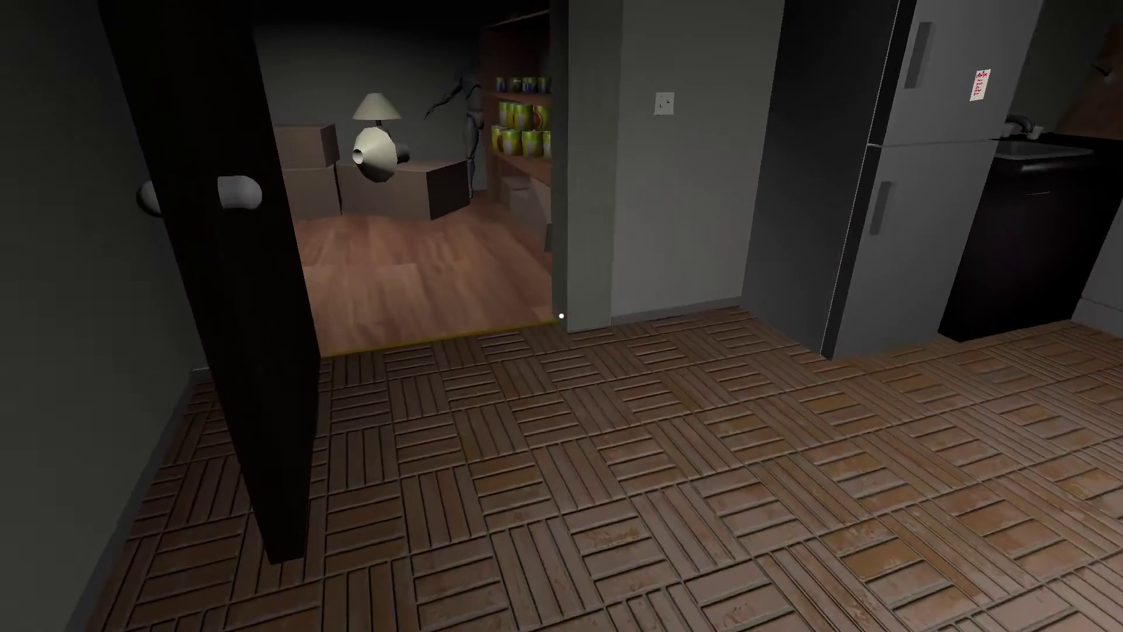
pyautogui.press('w')
pyautogui.press('w')
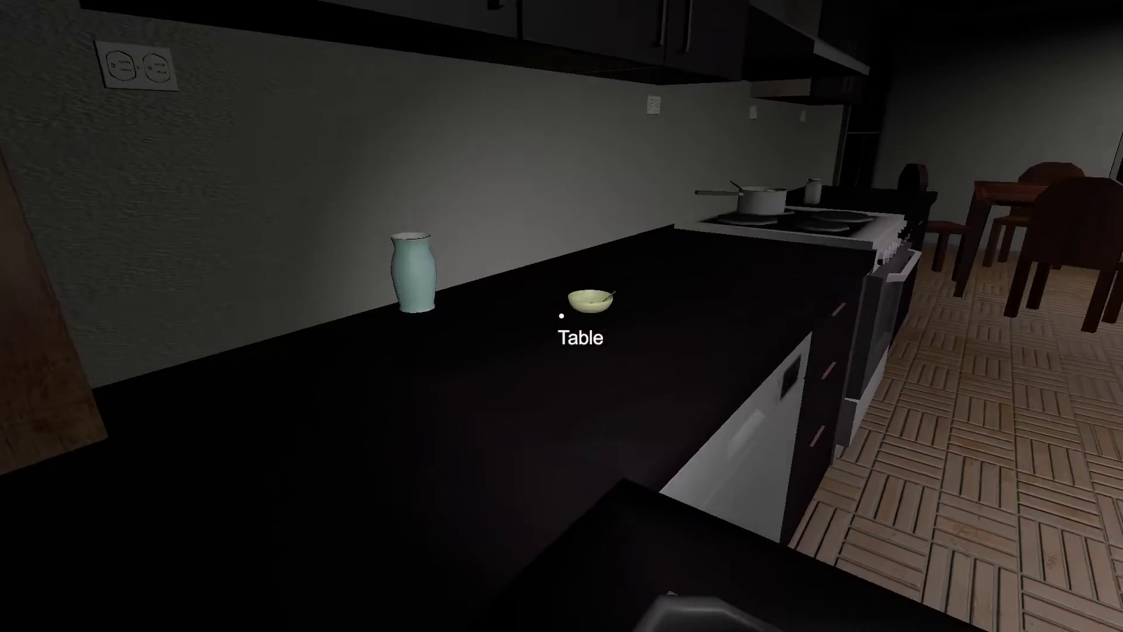
pyautogui.press('w')
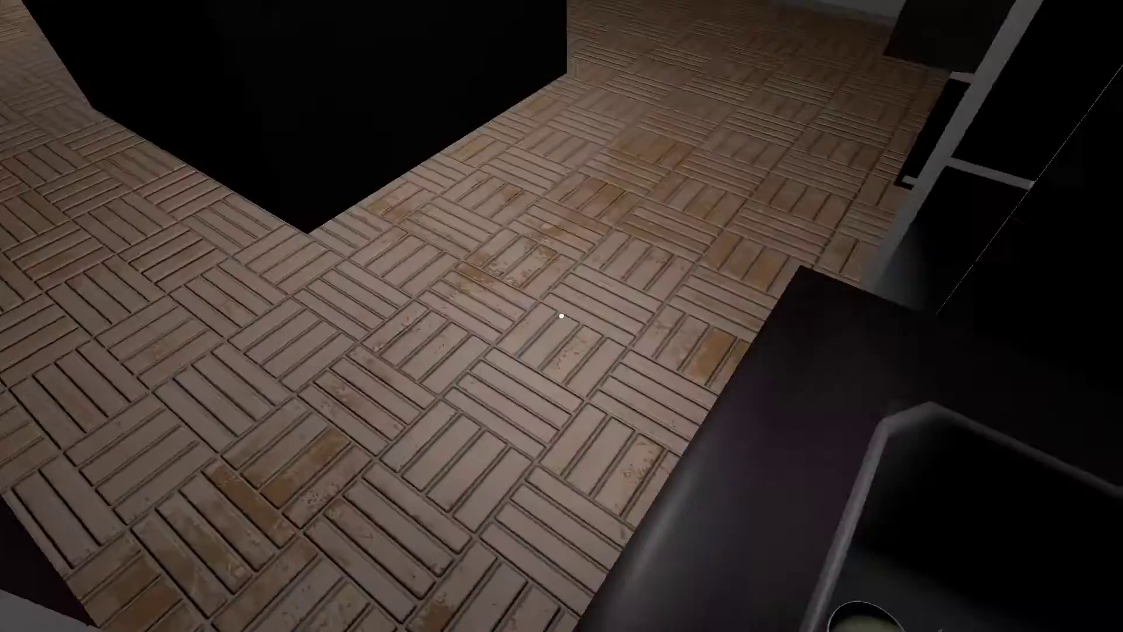
pyautogui.press('w')
pyautogui.press('w')
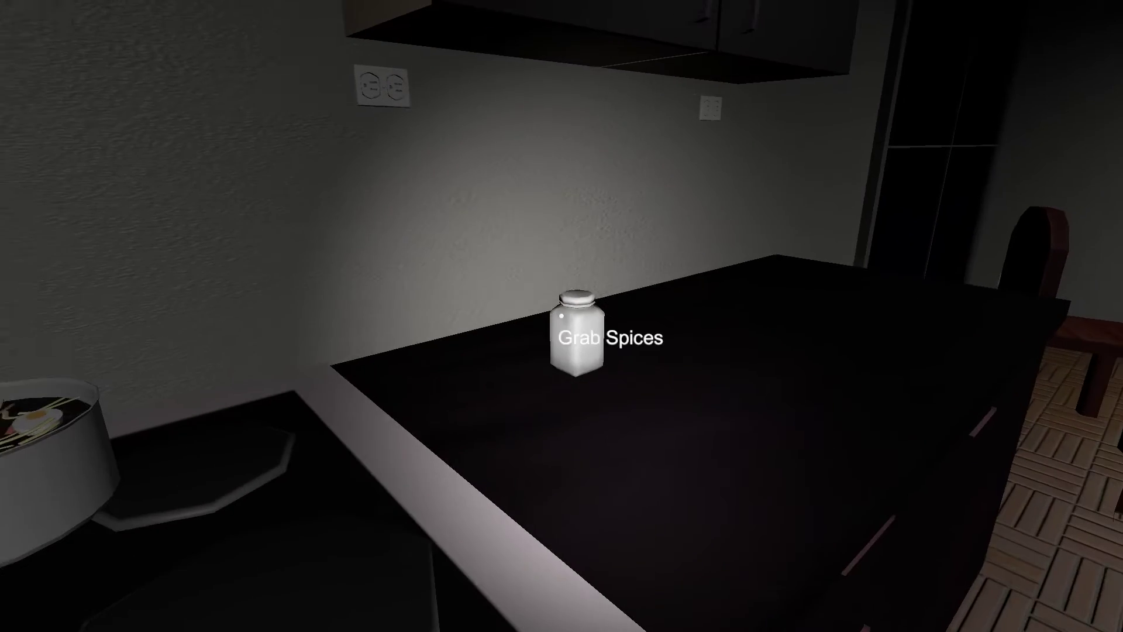
pyautogui.click(563, 316)
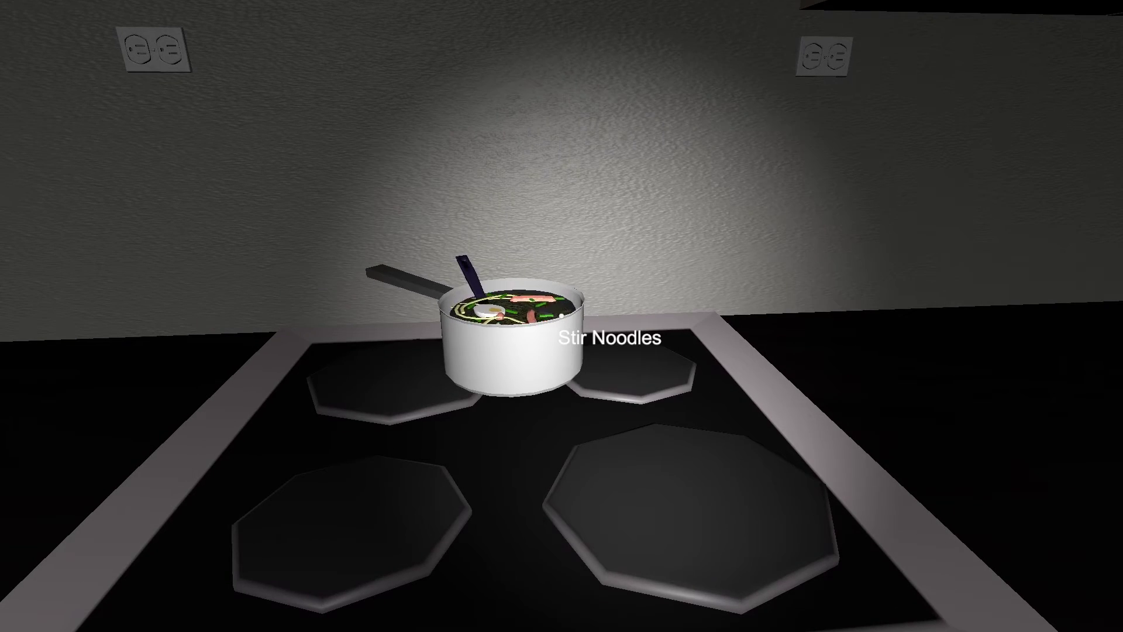
# Stir the noodles until done, and open the storage room door
pyautogui.click(562, 314)
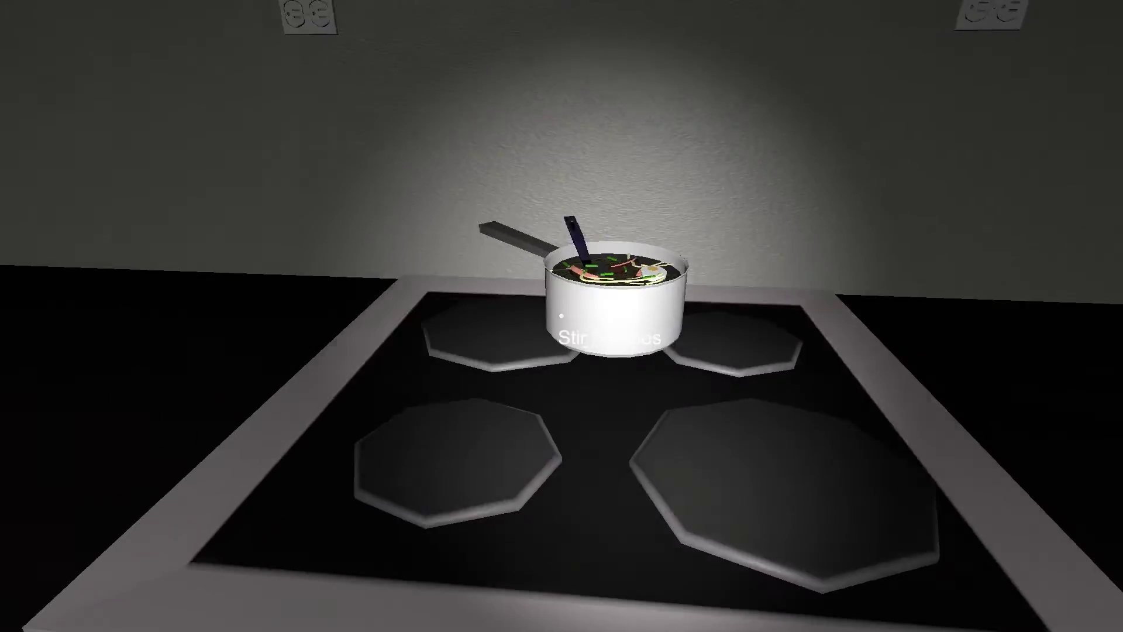
pyautogui.press('w')
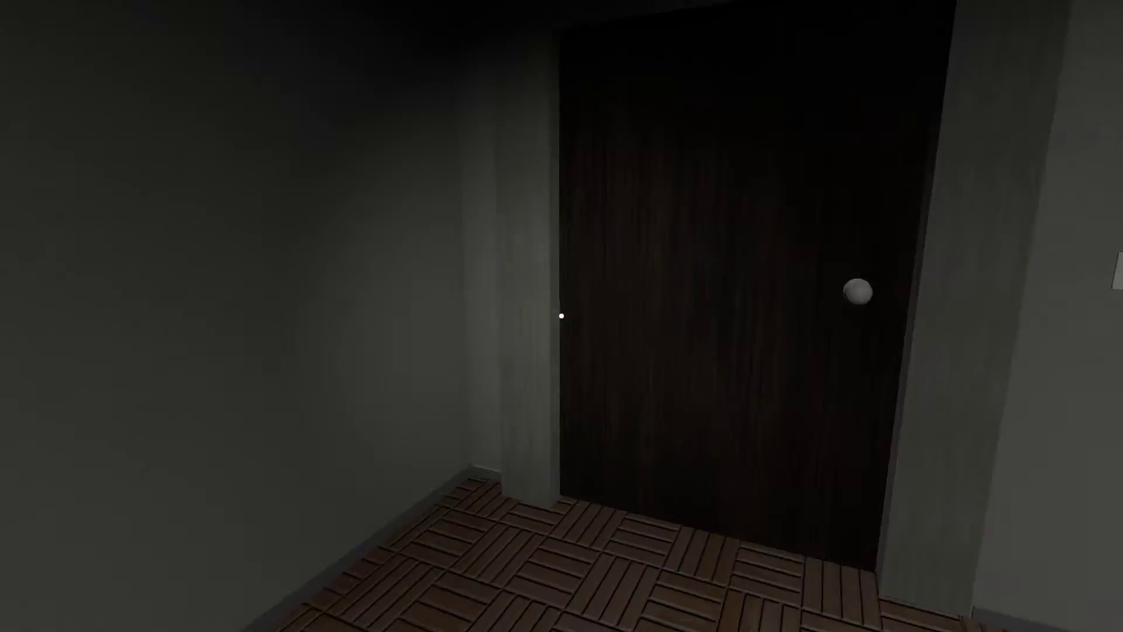
pyautogui.click(562, 316)
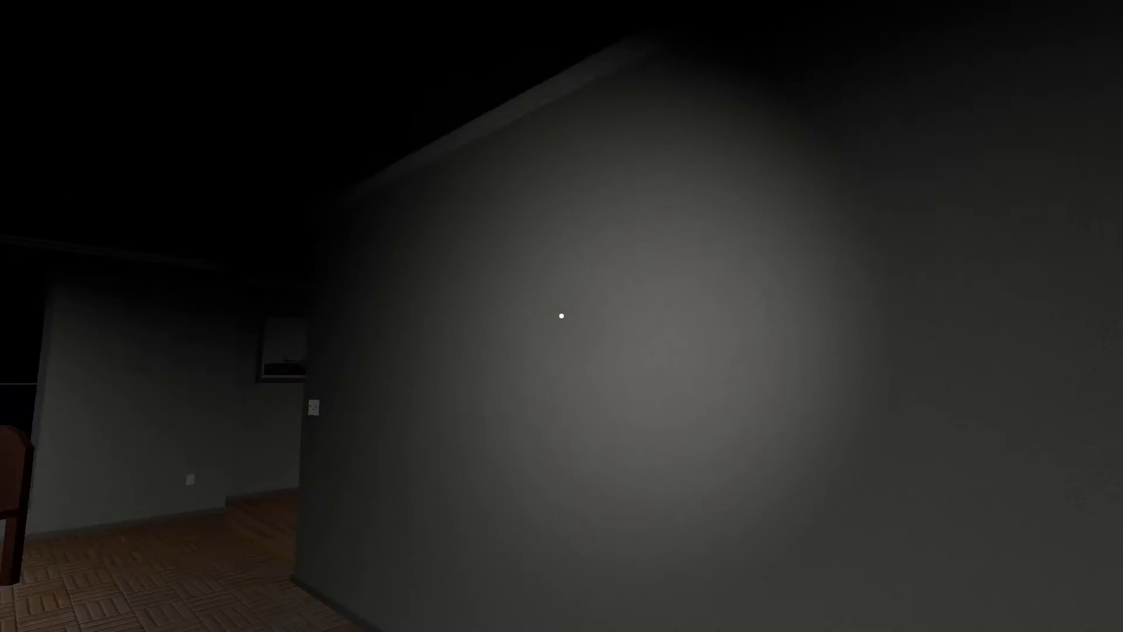
pyautogui.press('w')
pyautogui.press('w')
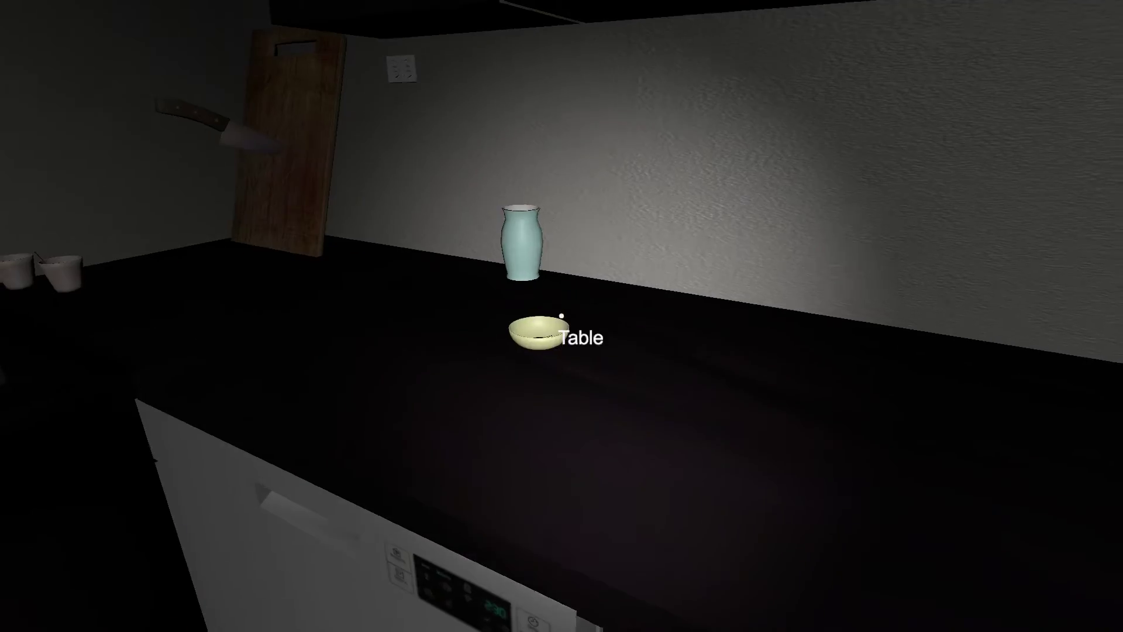
# Fill the clean bowl with noodles and carry it upstairs to bed
pyautogui.click(562, 317)
pyautogui.press('w')
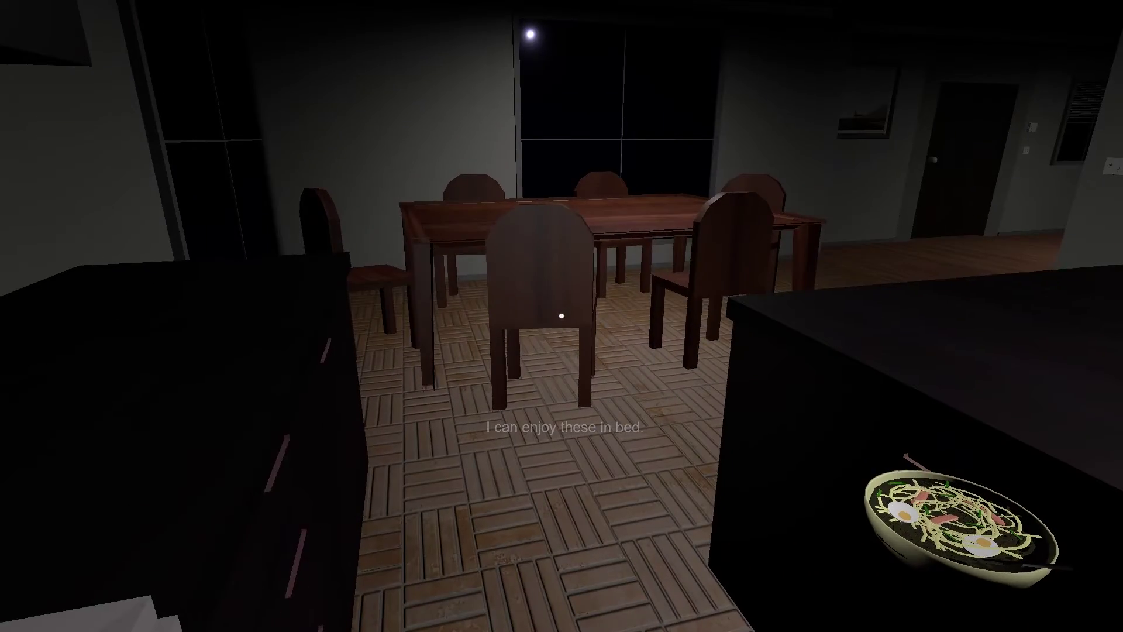
pyautogui.press('w')
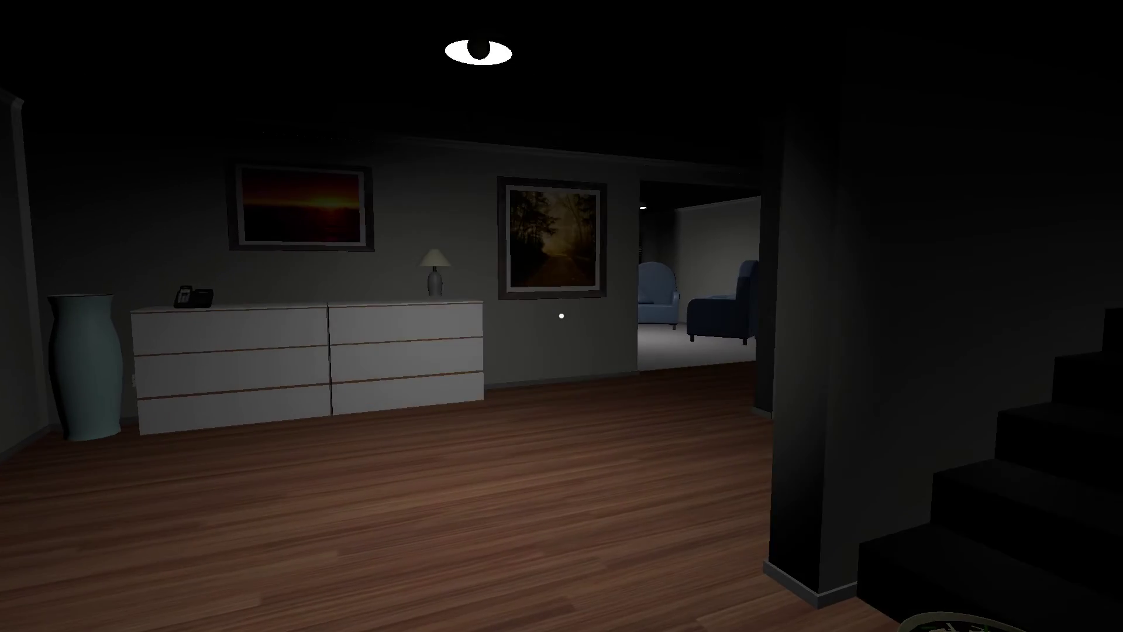
pyautogui.press('w')
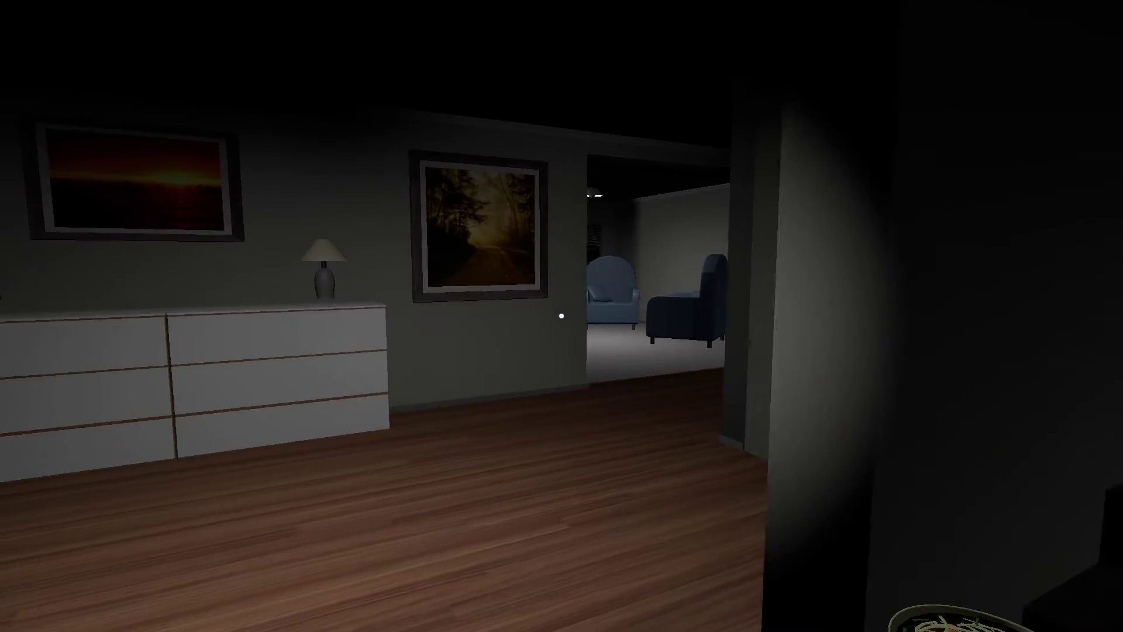
pyautogui.press('w')
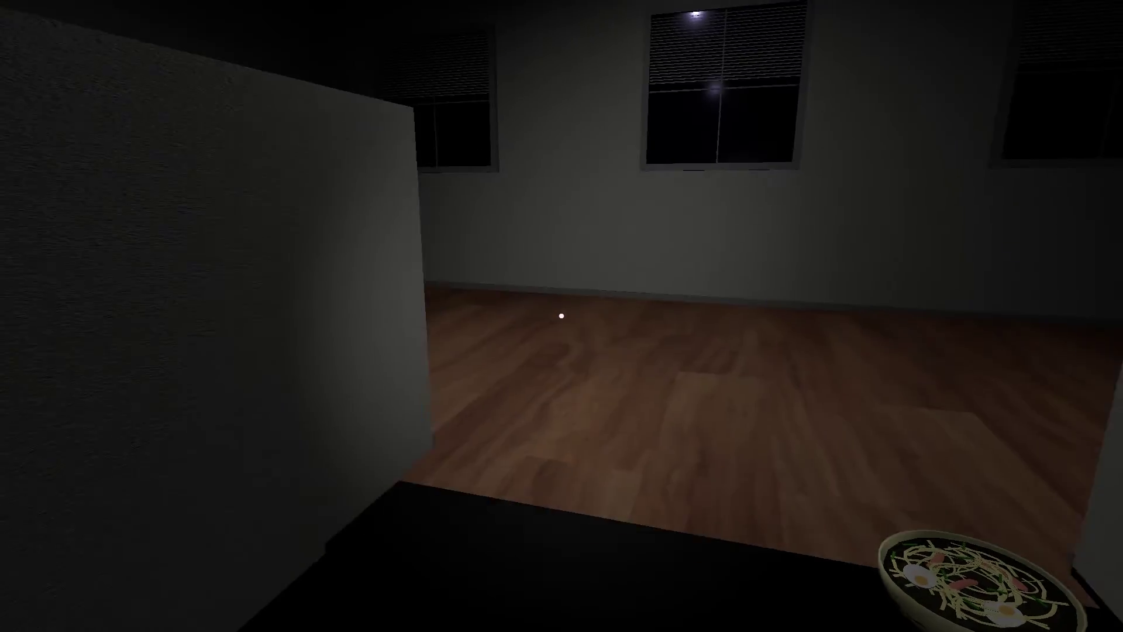
pyautogui.moveTo(562, 316); pyautogui.dragTo(562, 316)
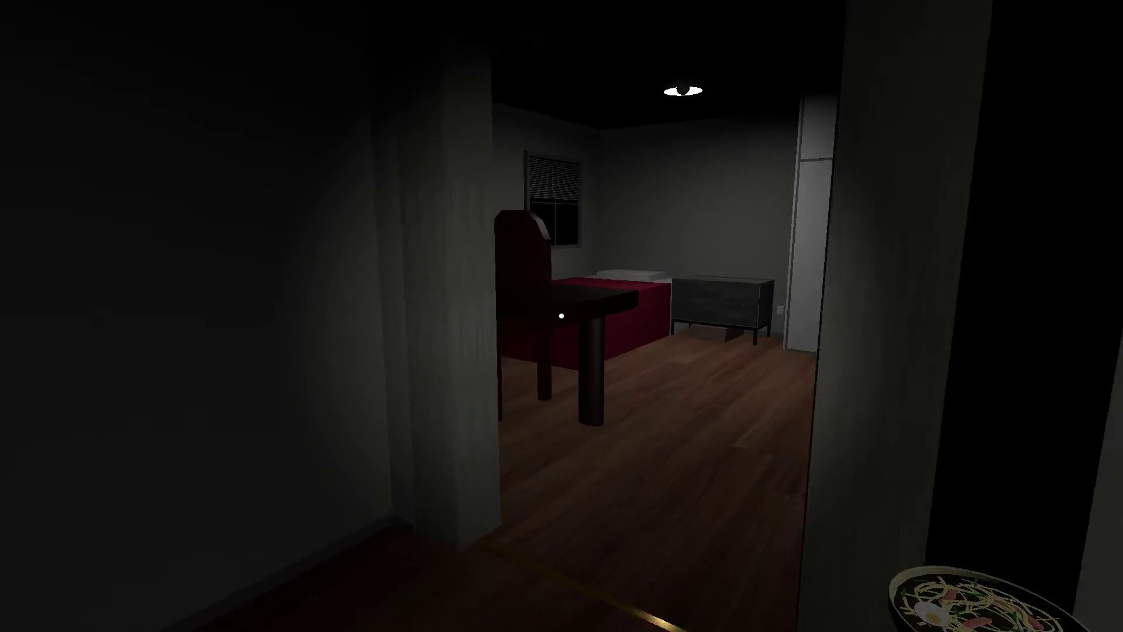
pyautogui.press('w')
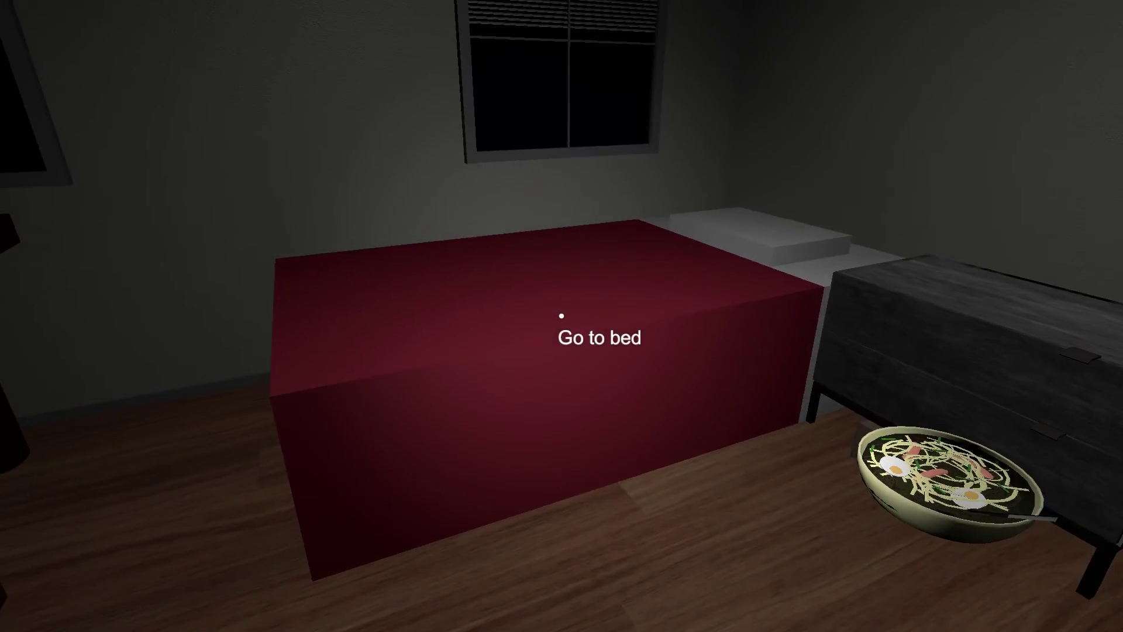
pyautogui.click(561, 315)
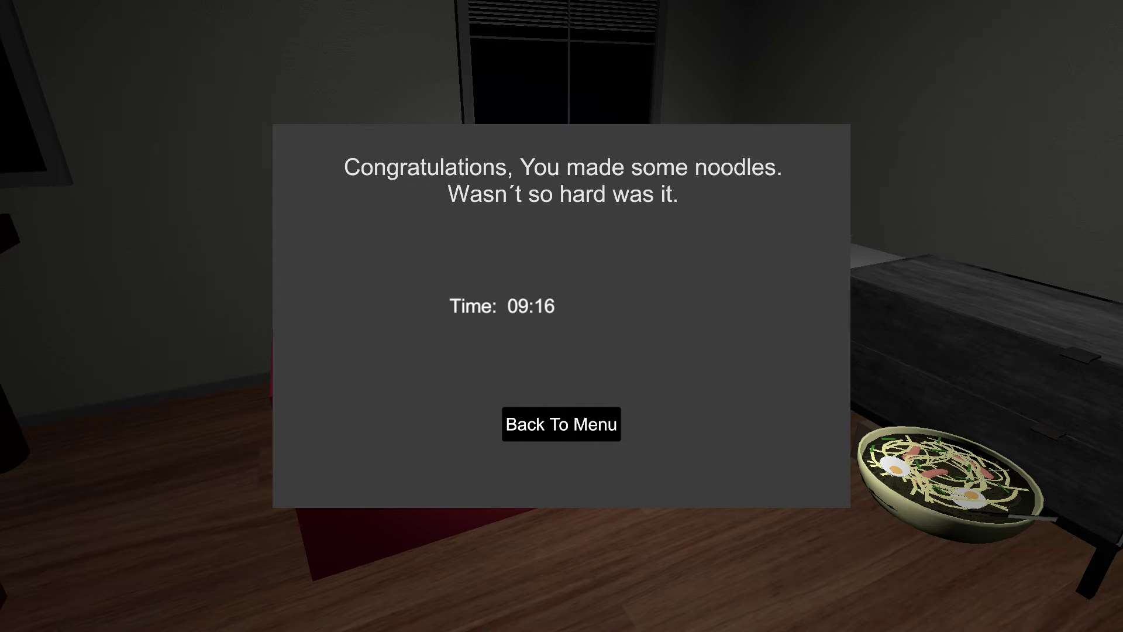
# Leave the congratulations screen for the main menu
pyautogui.click(561, 424)
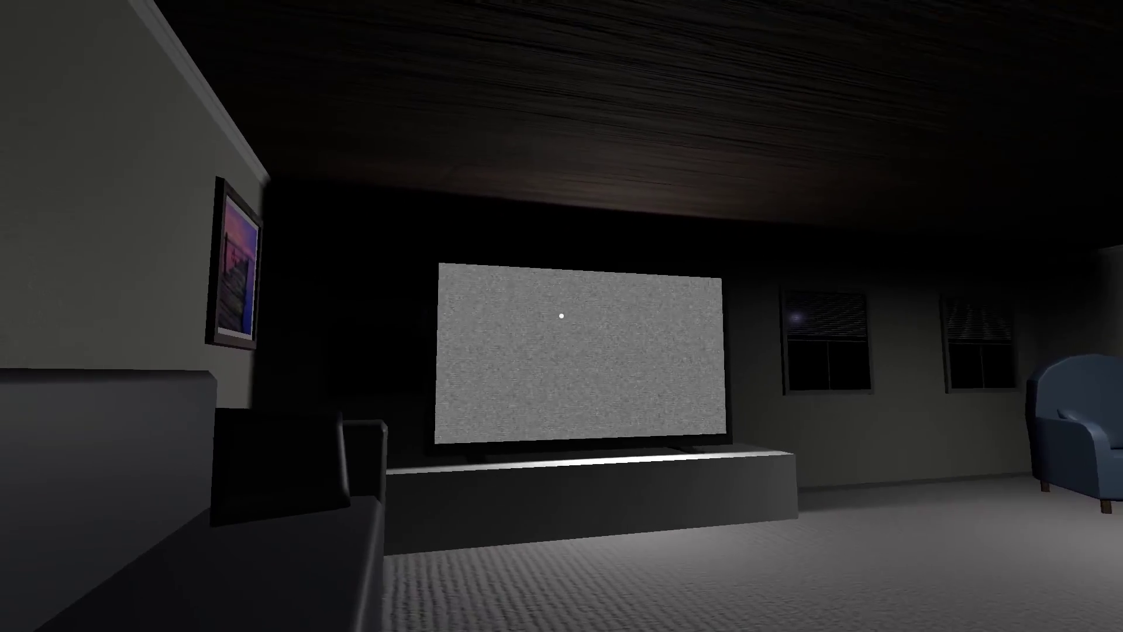
# Open the basement door, take the dark cylinder from the shelves, and grab the counter ladle
pyautogui.press('w')
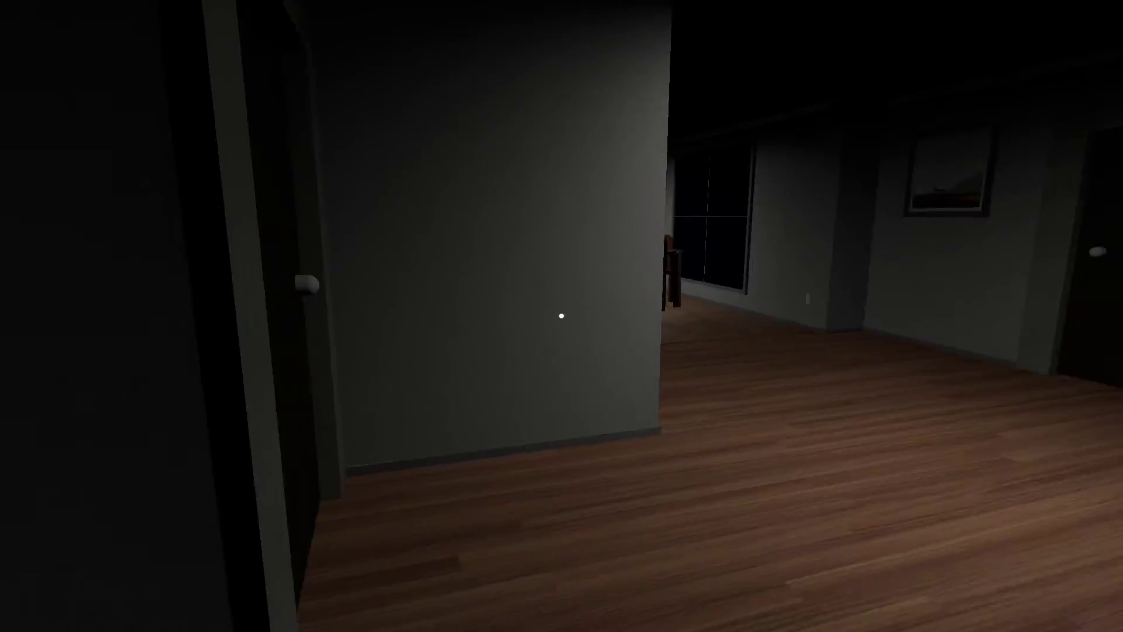
pyautogui.click(562, 316)
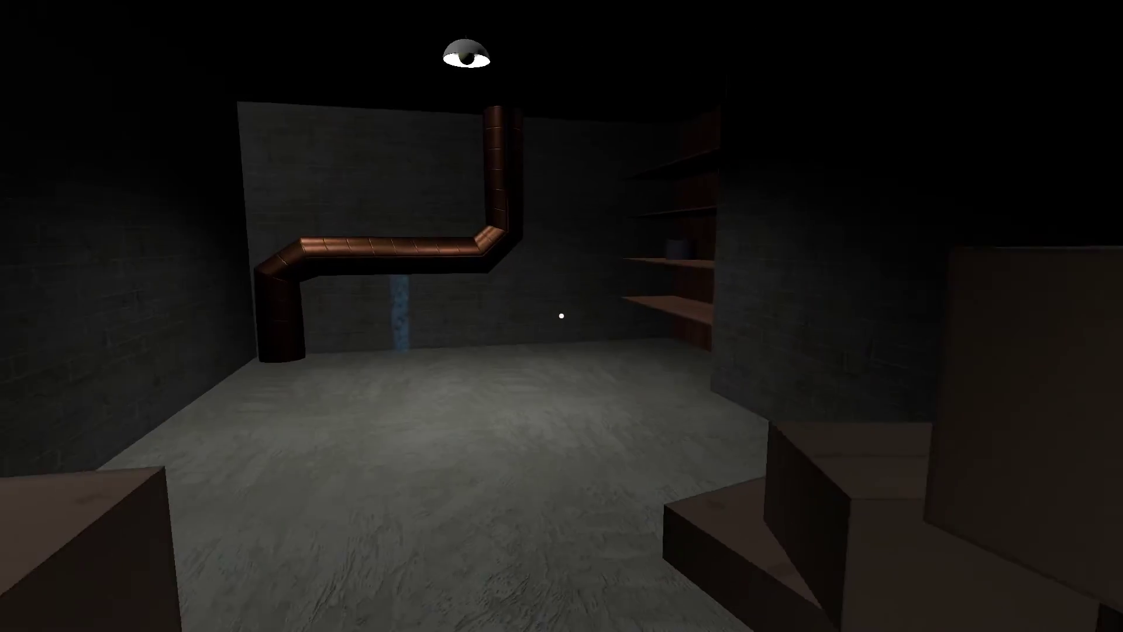
pyautogui.press('w')
pyautogui.click(561, 317)
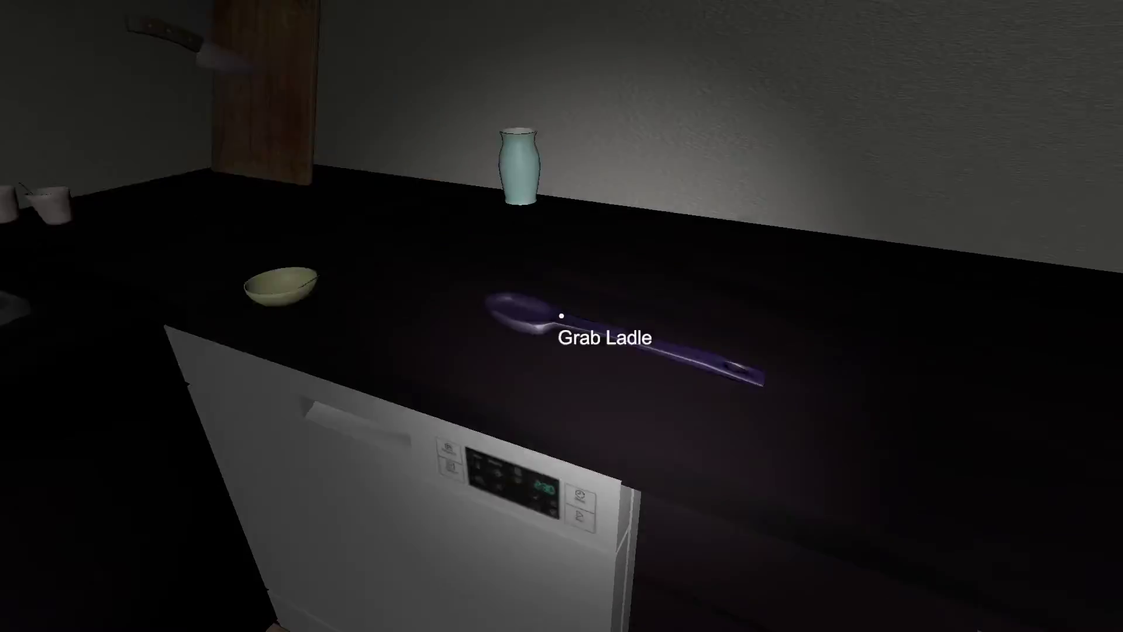
pyautogui.click(562, 316)
# Fetch the noodle packet from the pantry, then fill the pot and place it on the stove
pyautogui.click(562, 316)
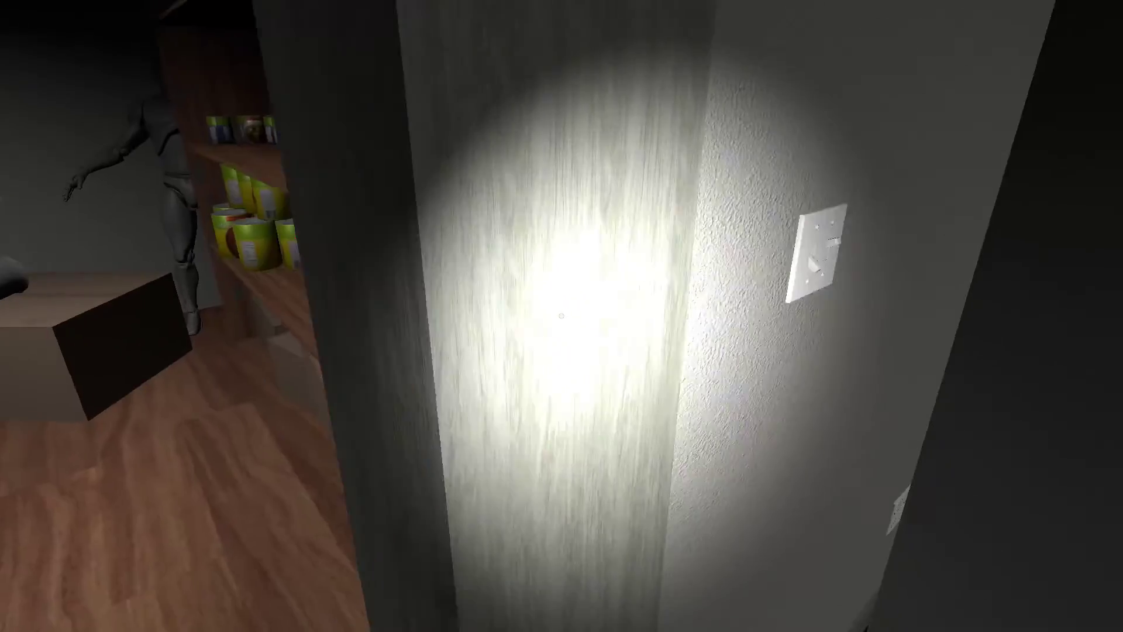
pyautogui.click(561, 316)
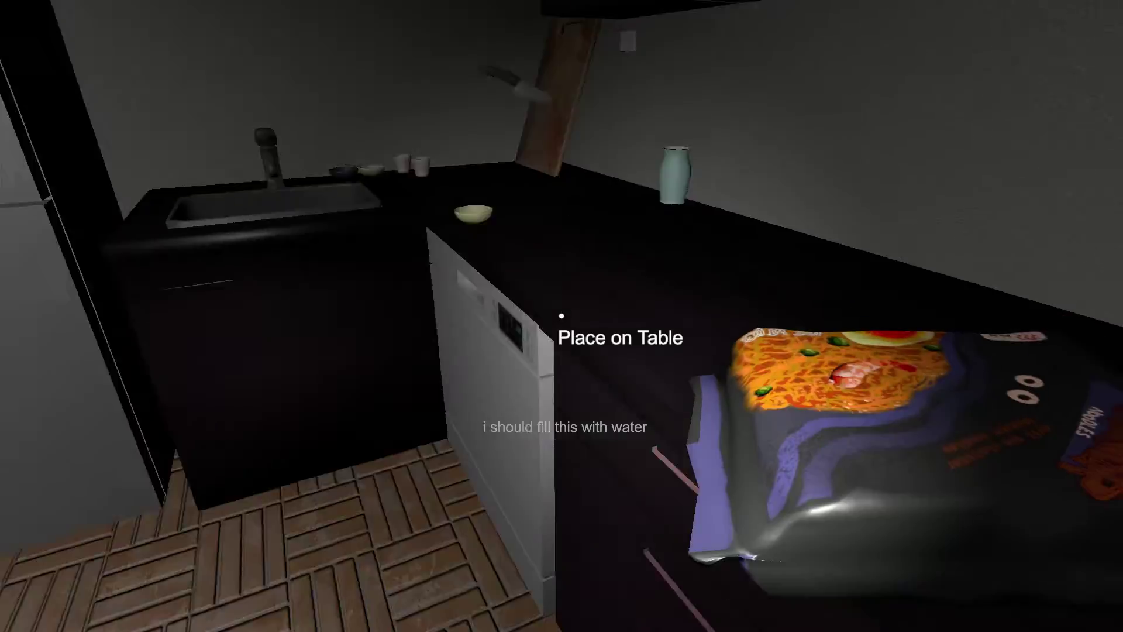
pyautogui.click(561, 317)
pyautogui.click(562, 316)
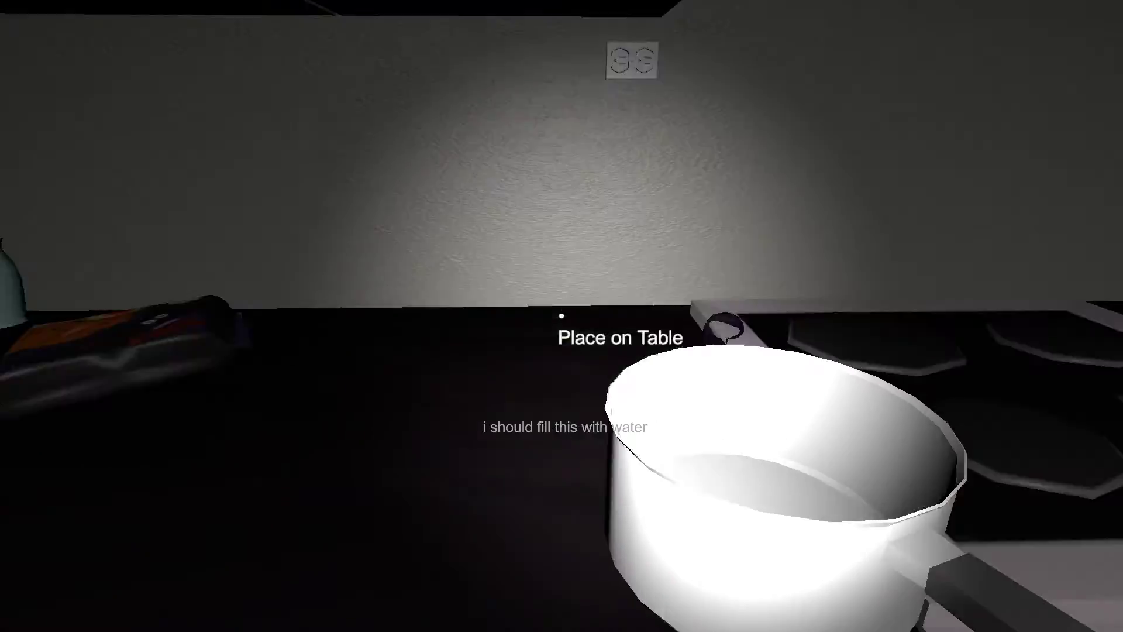
pyautogui.click(562, 316)
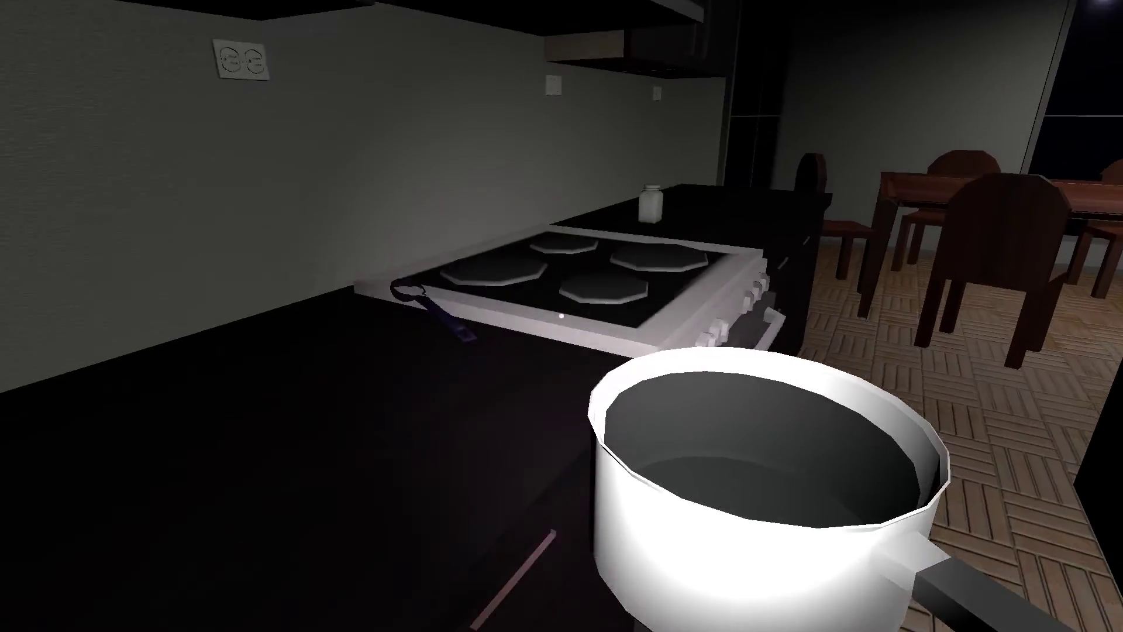
pyautogui.click(561, 316)
# Add noodles, egg, sausages and spice to the pot, then stir with the ladle
pyautogui.click(563, 316)
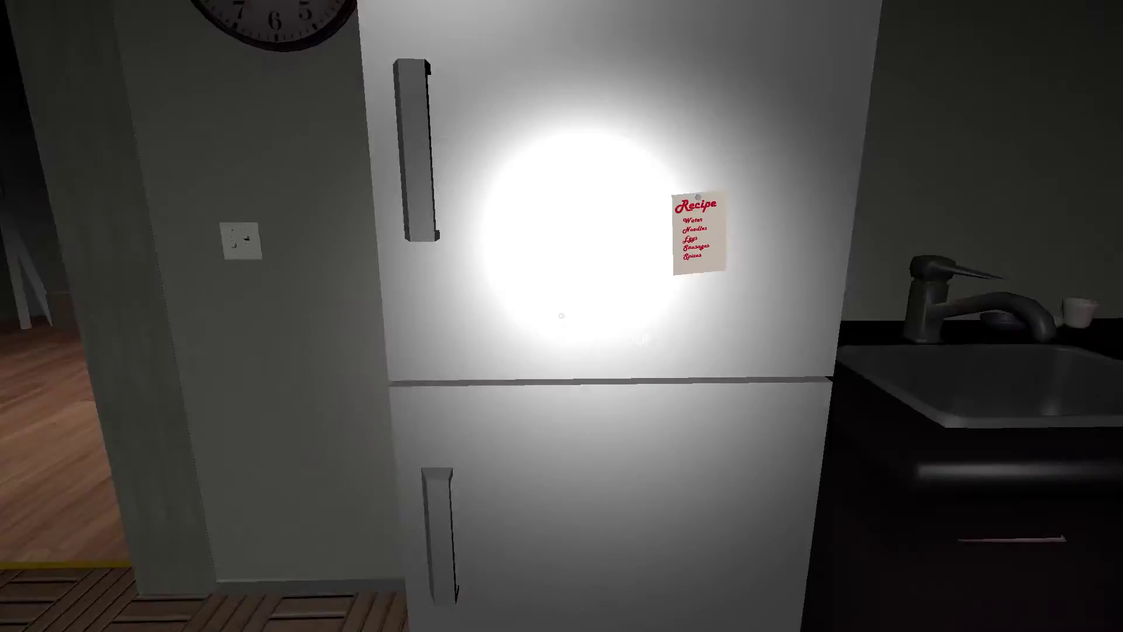
pyautogui.click(562, 317)
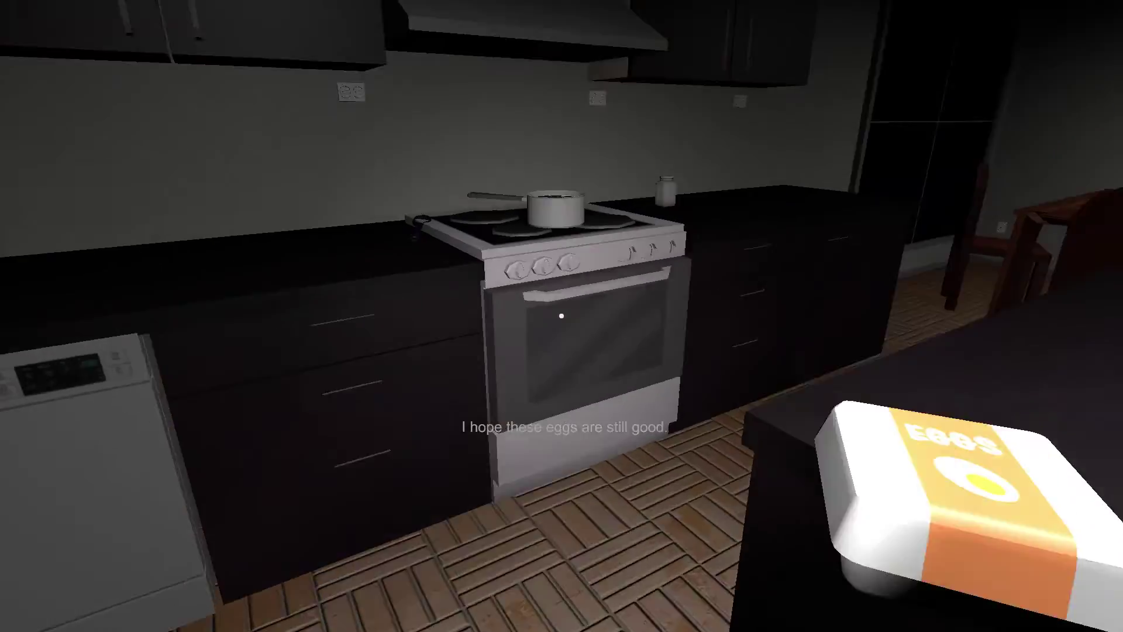
pyautogui.click(562, 316)
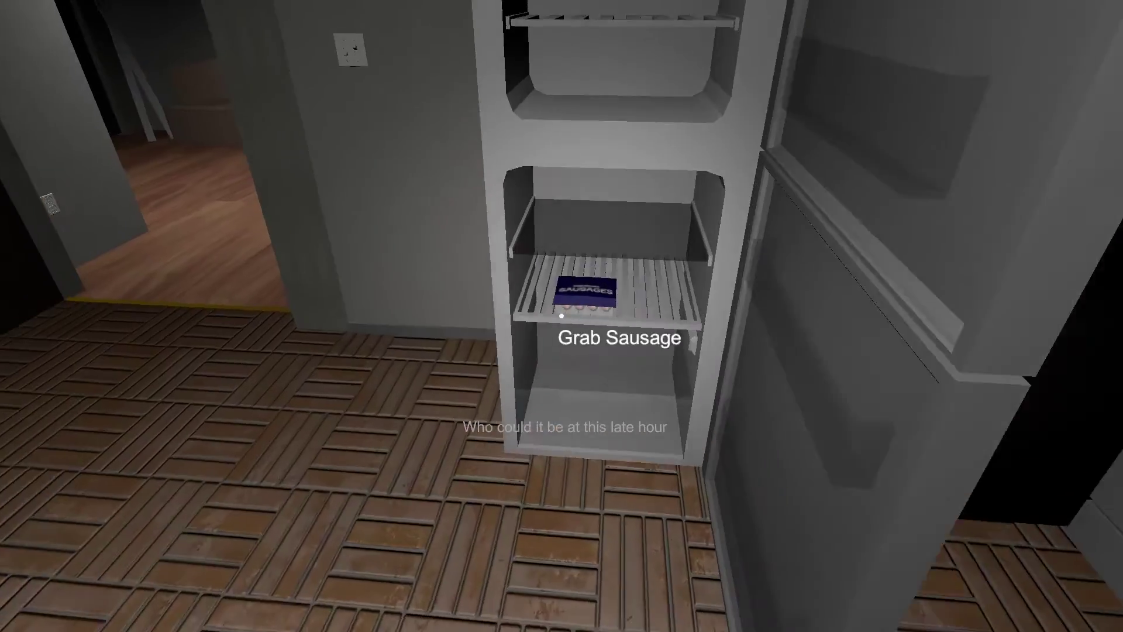
pyautogui.click(562, 316)
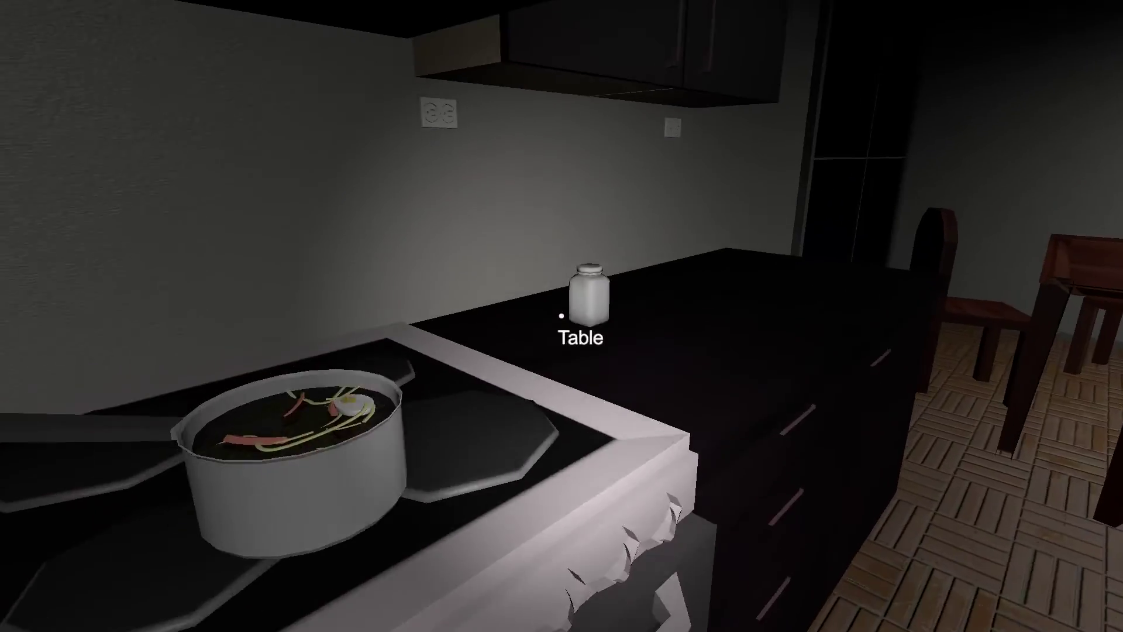
pyautogui.click(562, 317)
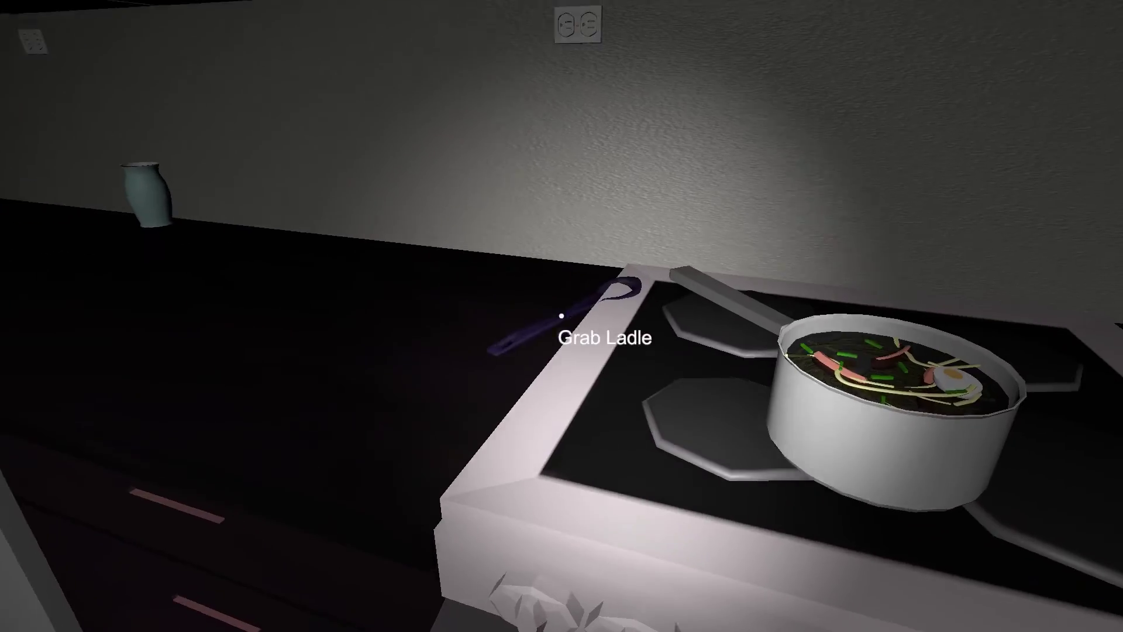
pyautogui.click(562, 317)
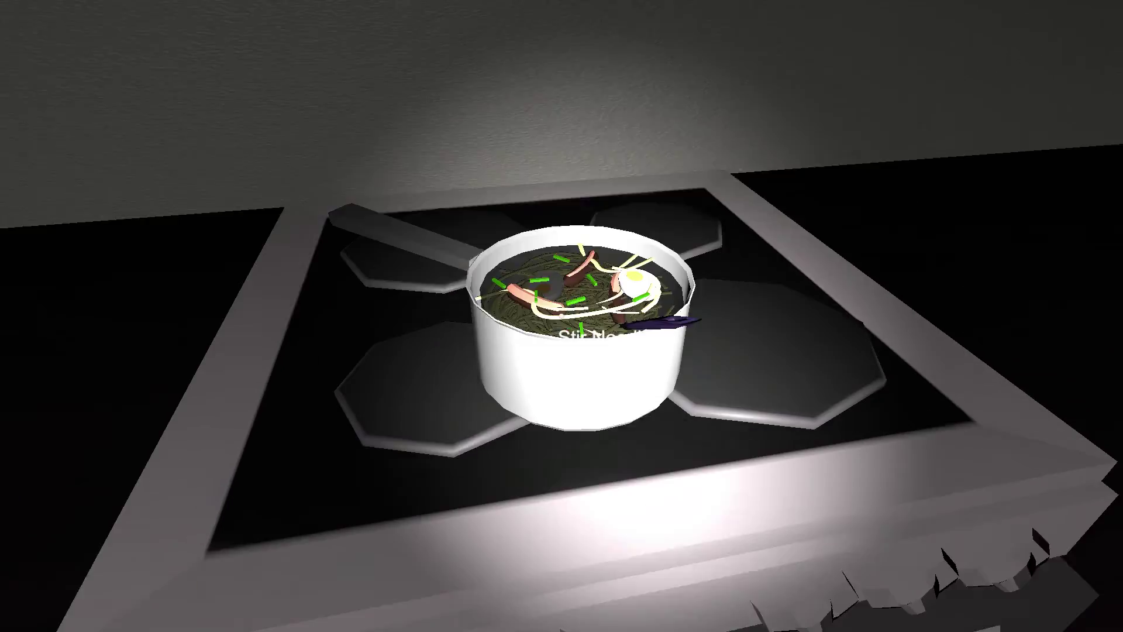
pyautogui.click(562, 316)
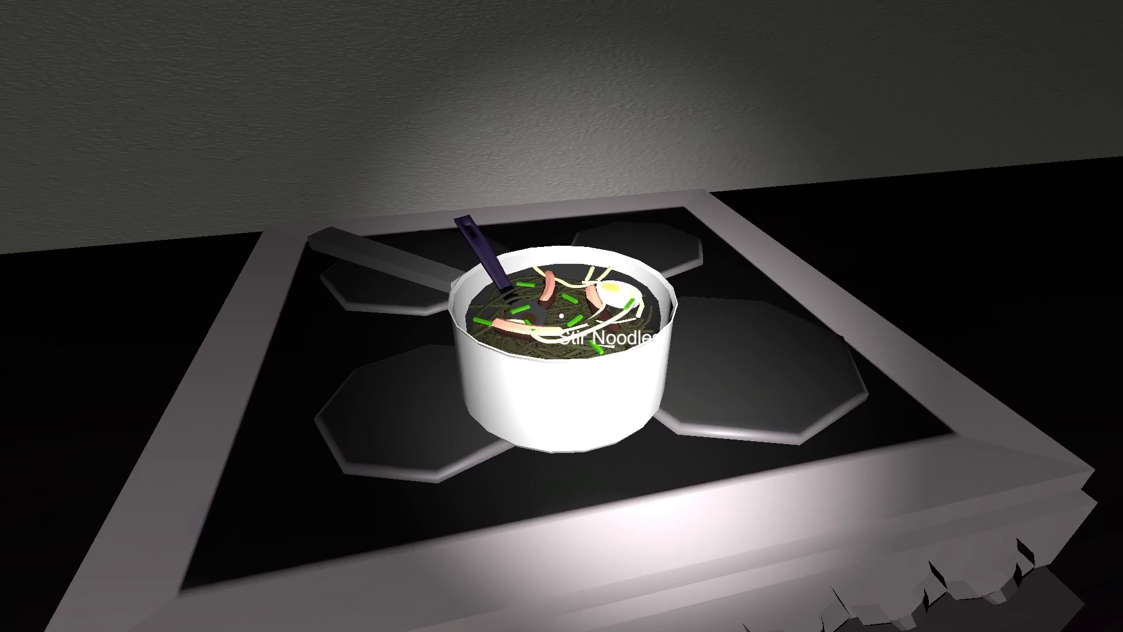
# Walk to the locked front door, then return across the kitchen to the stove
pyautogui.press('w')
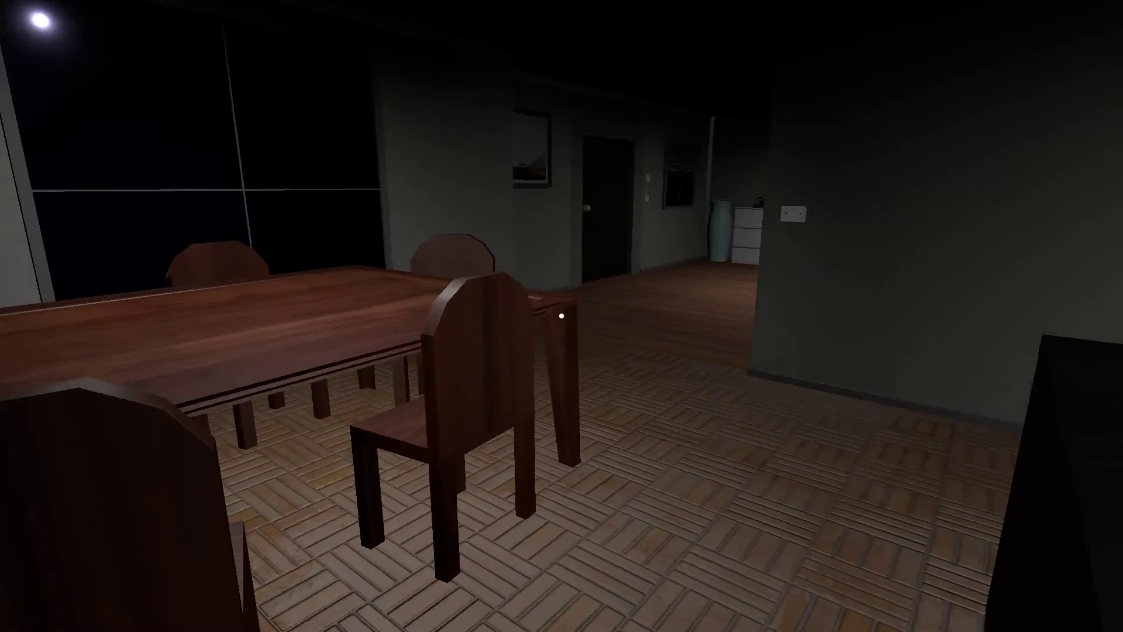
pyautogui.press('w')
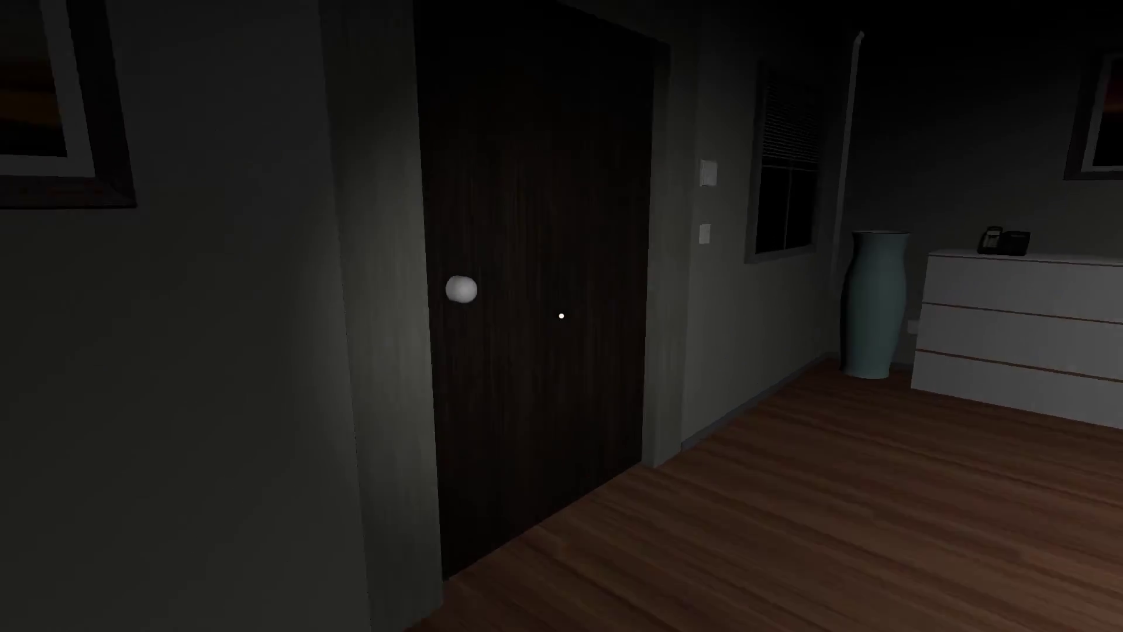
pyautogui.press('w')
pyautogui.click(562, 317)
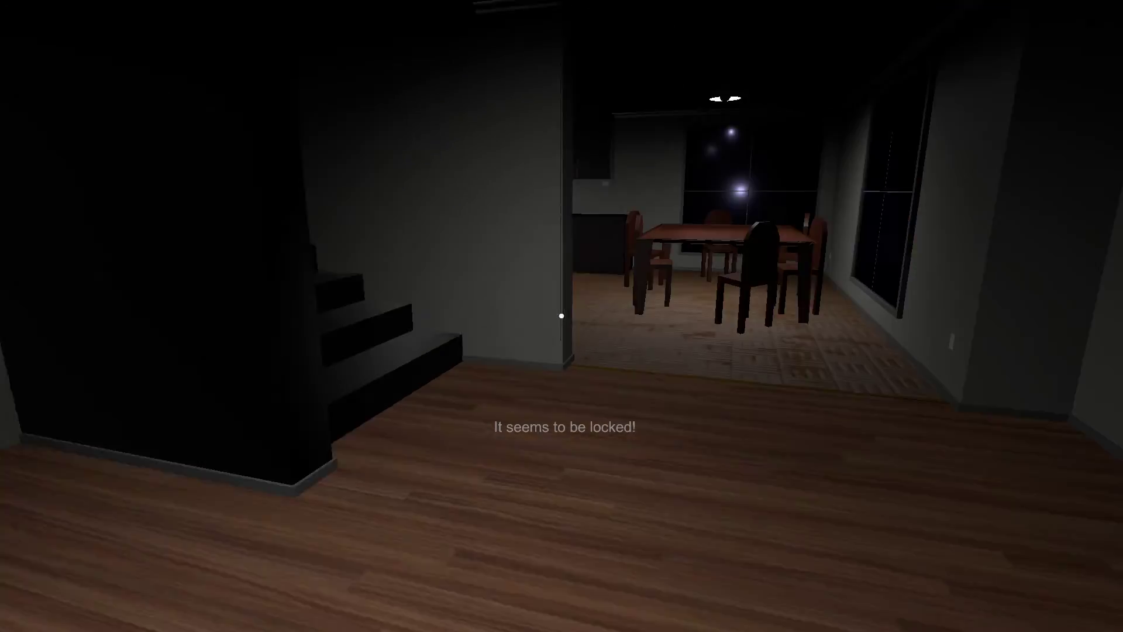
pyautogui.press('w')
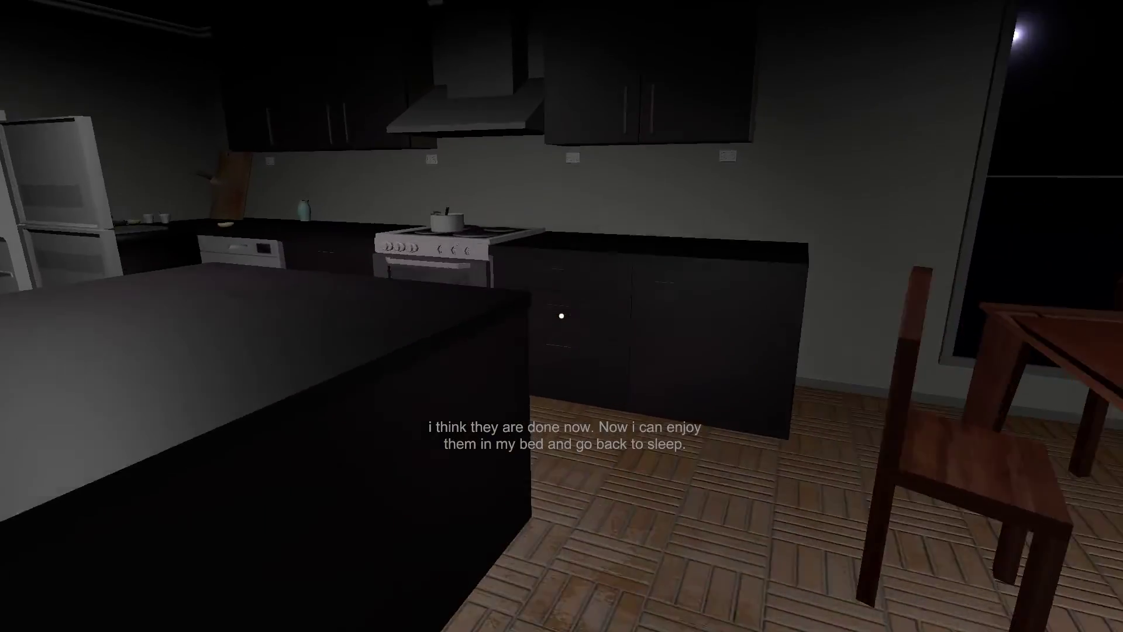
pyautogui.press('w')
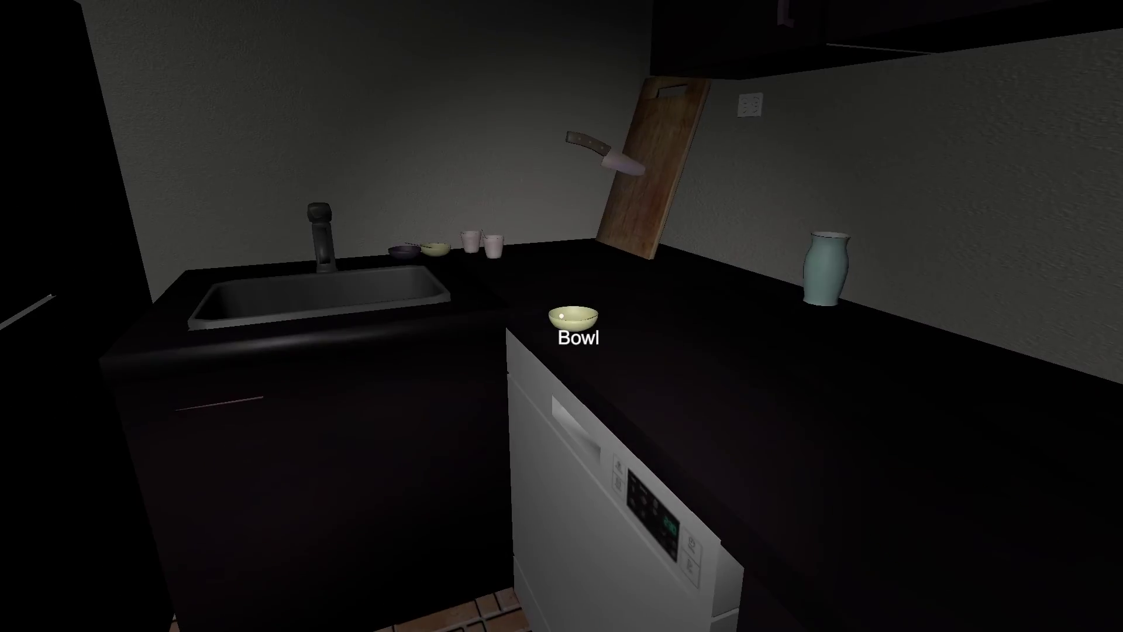
# Fill the bowl with noodles, carry it upstairs, and go to bed
pyautogui.click(562, 316)
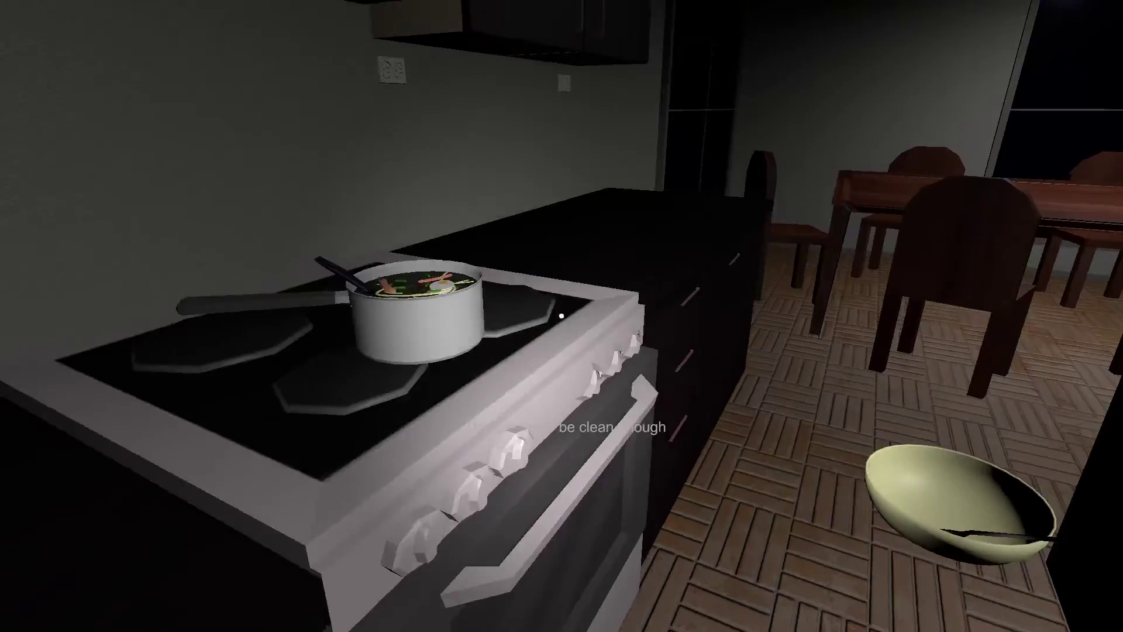
pyautogui.press('w')
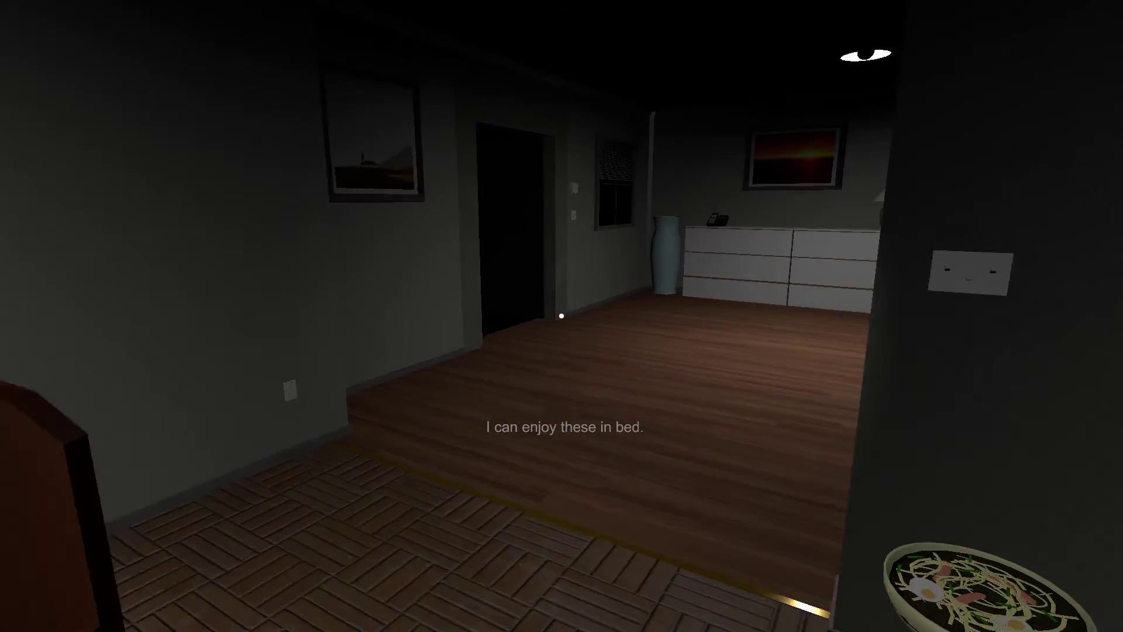
pyautogui.press('w')
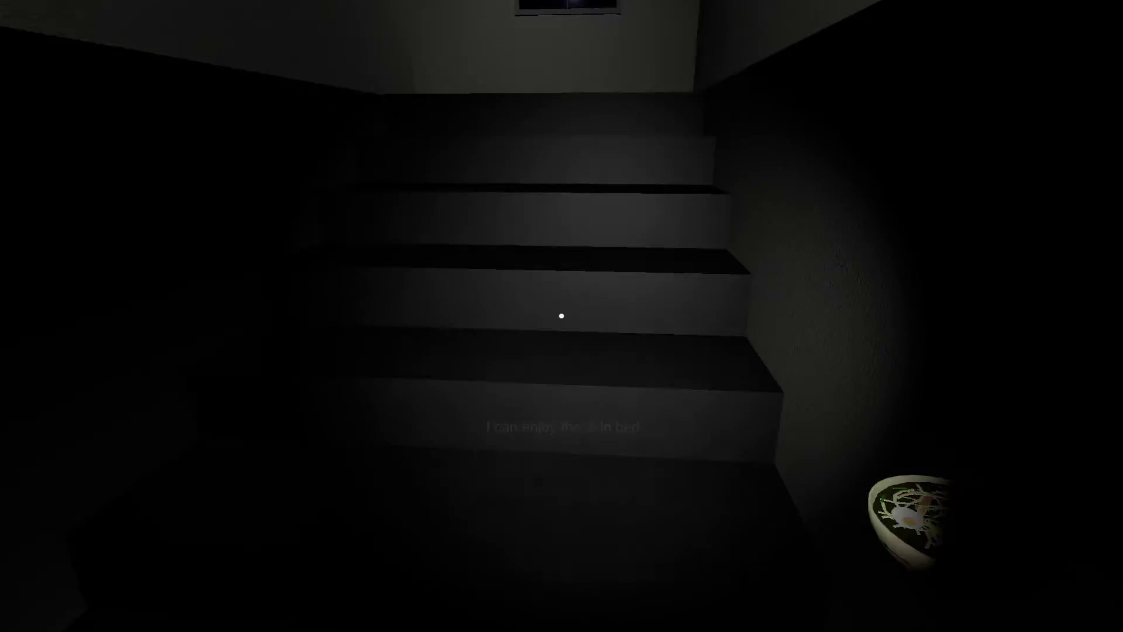
pyautogui.press('w')
pyautogui.click(561, 317)
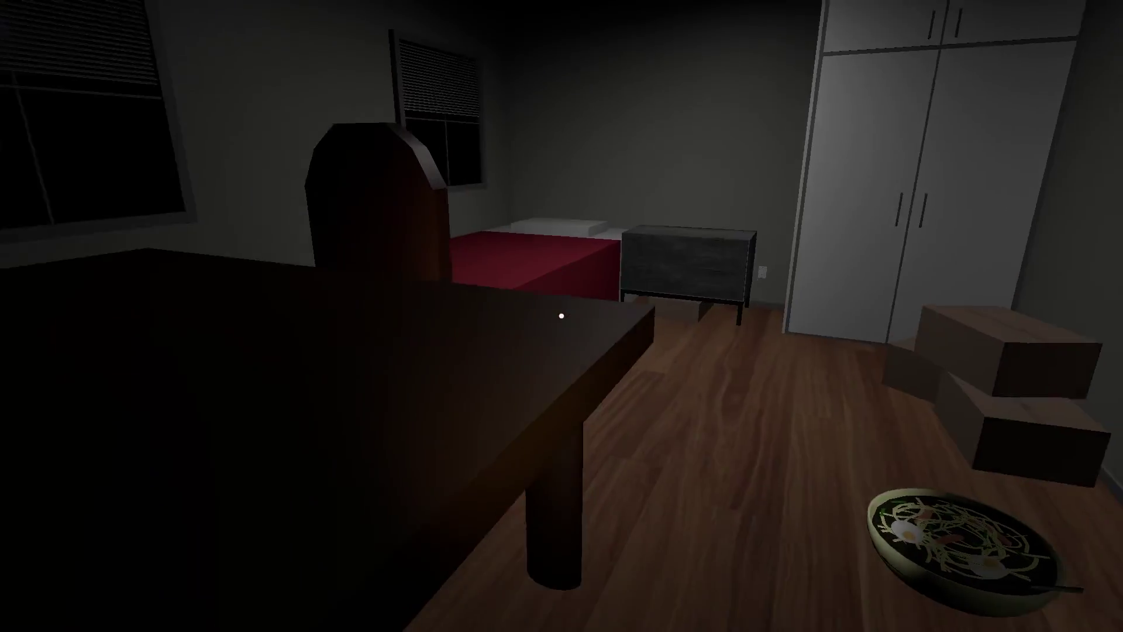
pyautogui.press('w')
pyautogui.click(562, 317)
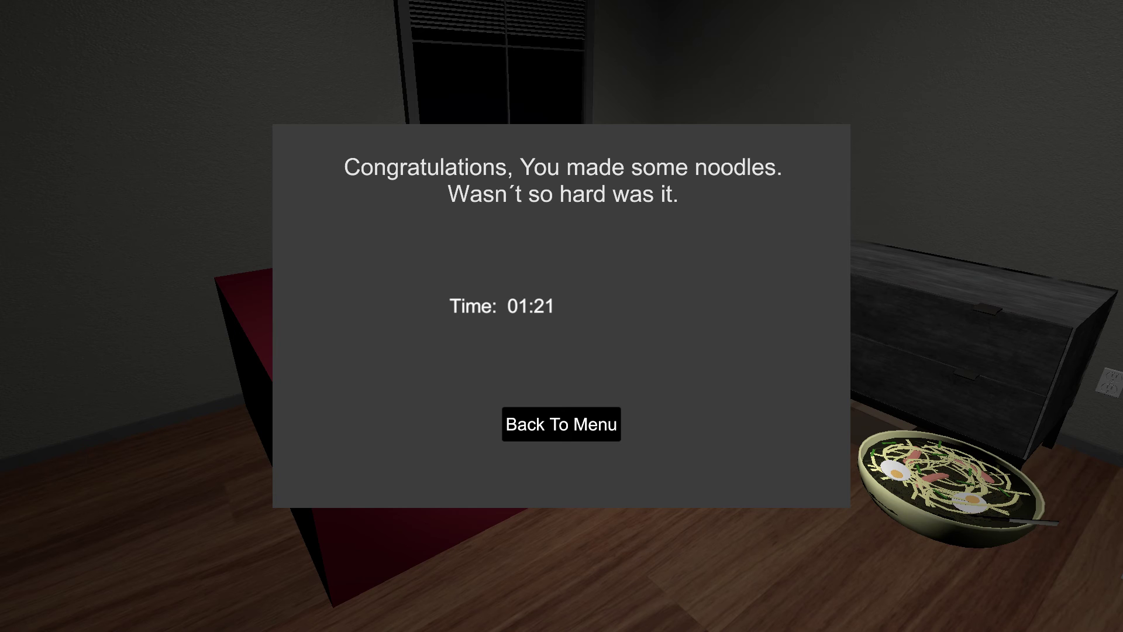